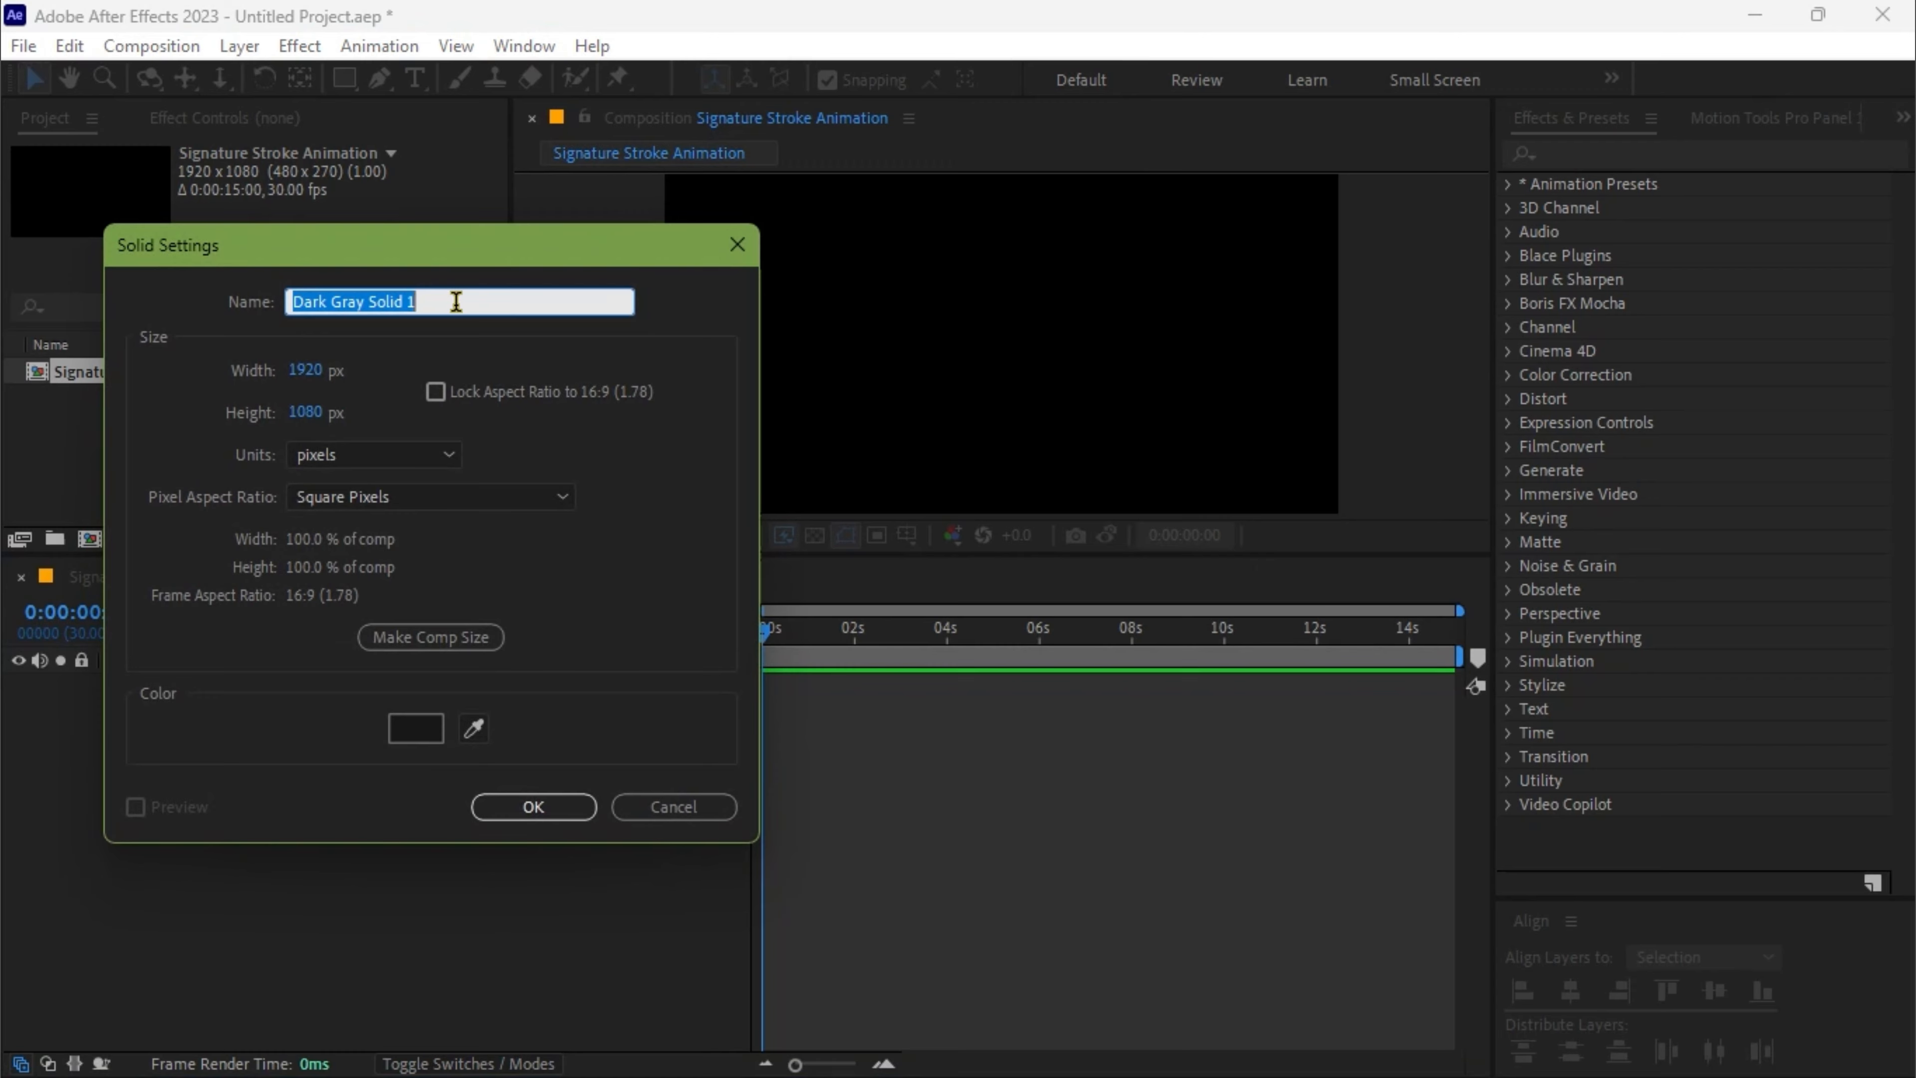
# Create a 1920 x 1080 px solid named BG with the dark gray color 1C1C1C
pyautogui.write('BG')
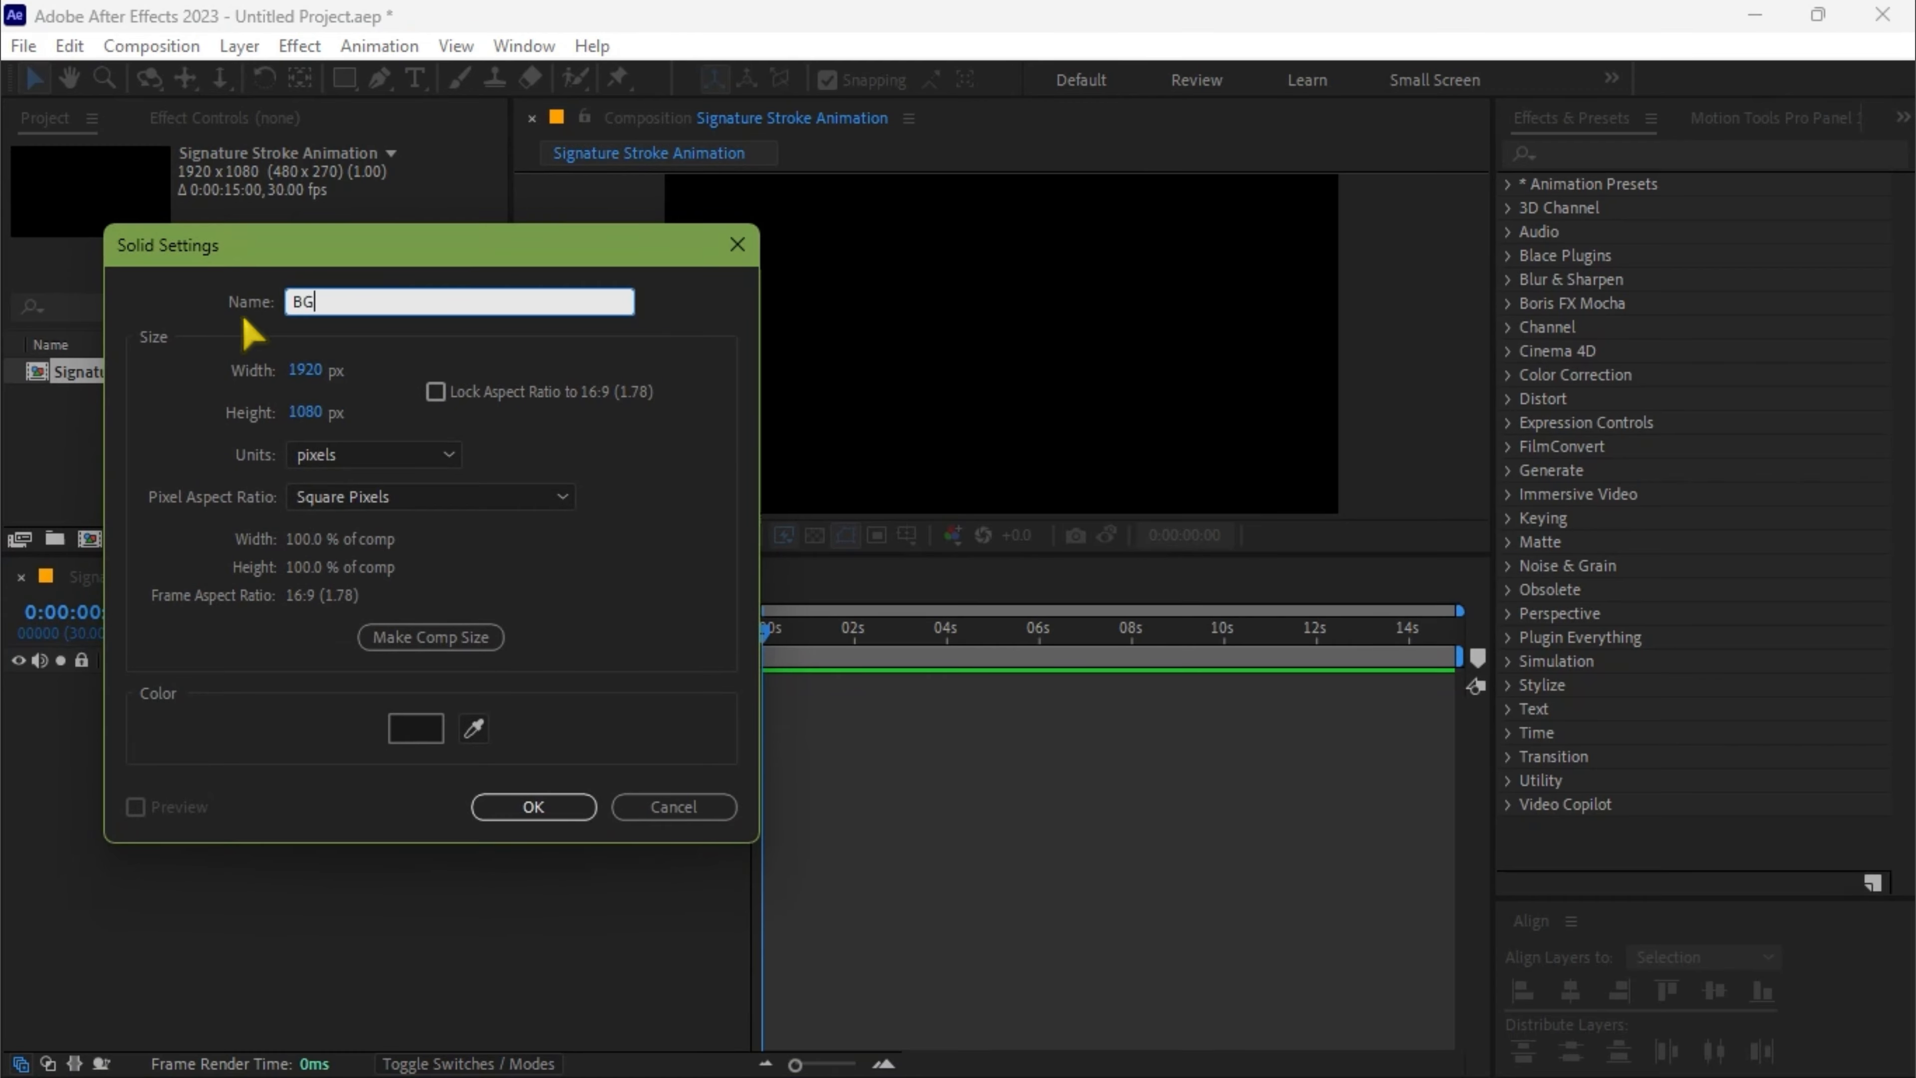
pyautogui.click(413, 731)
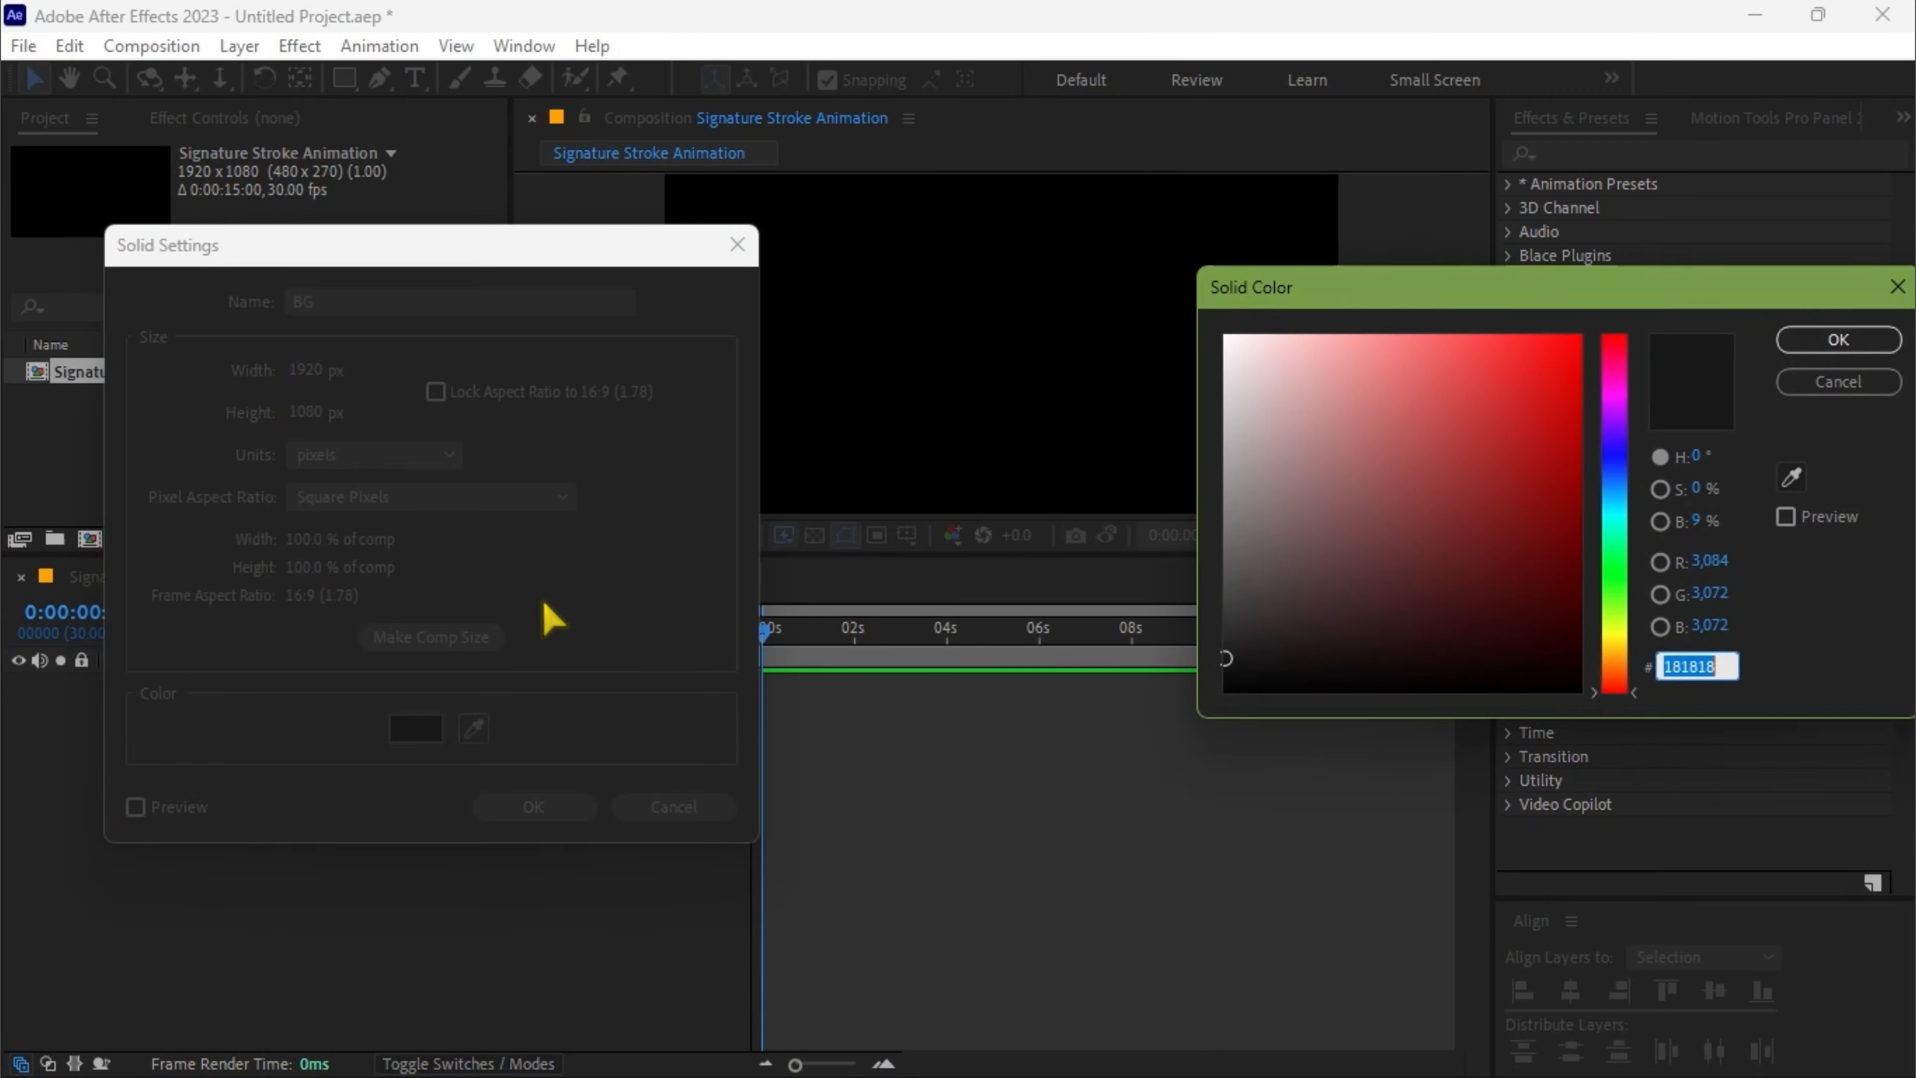
pyautogui.moveTo(1329, 491); pyautogui.dragTo(1210, 652)
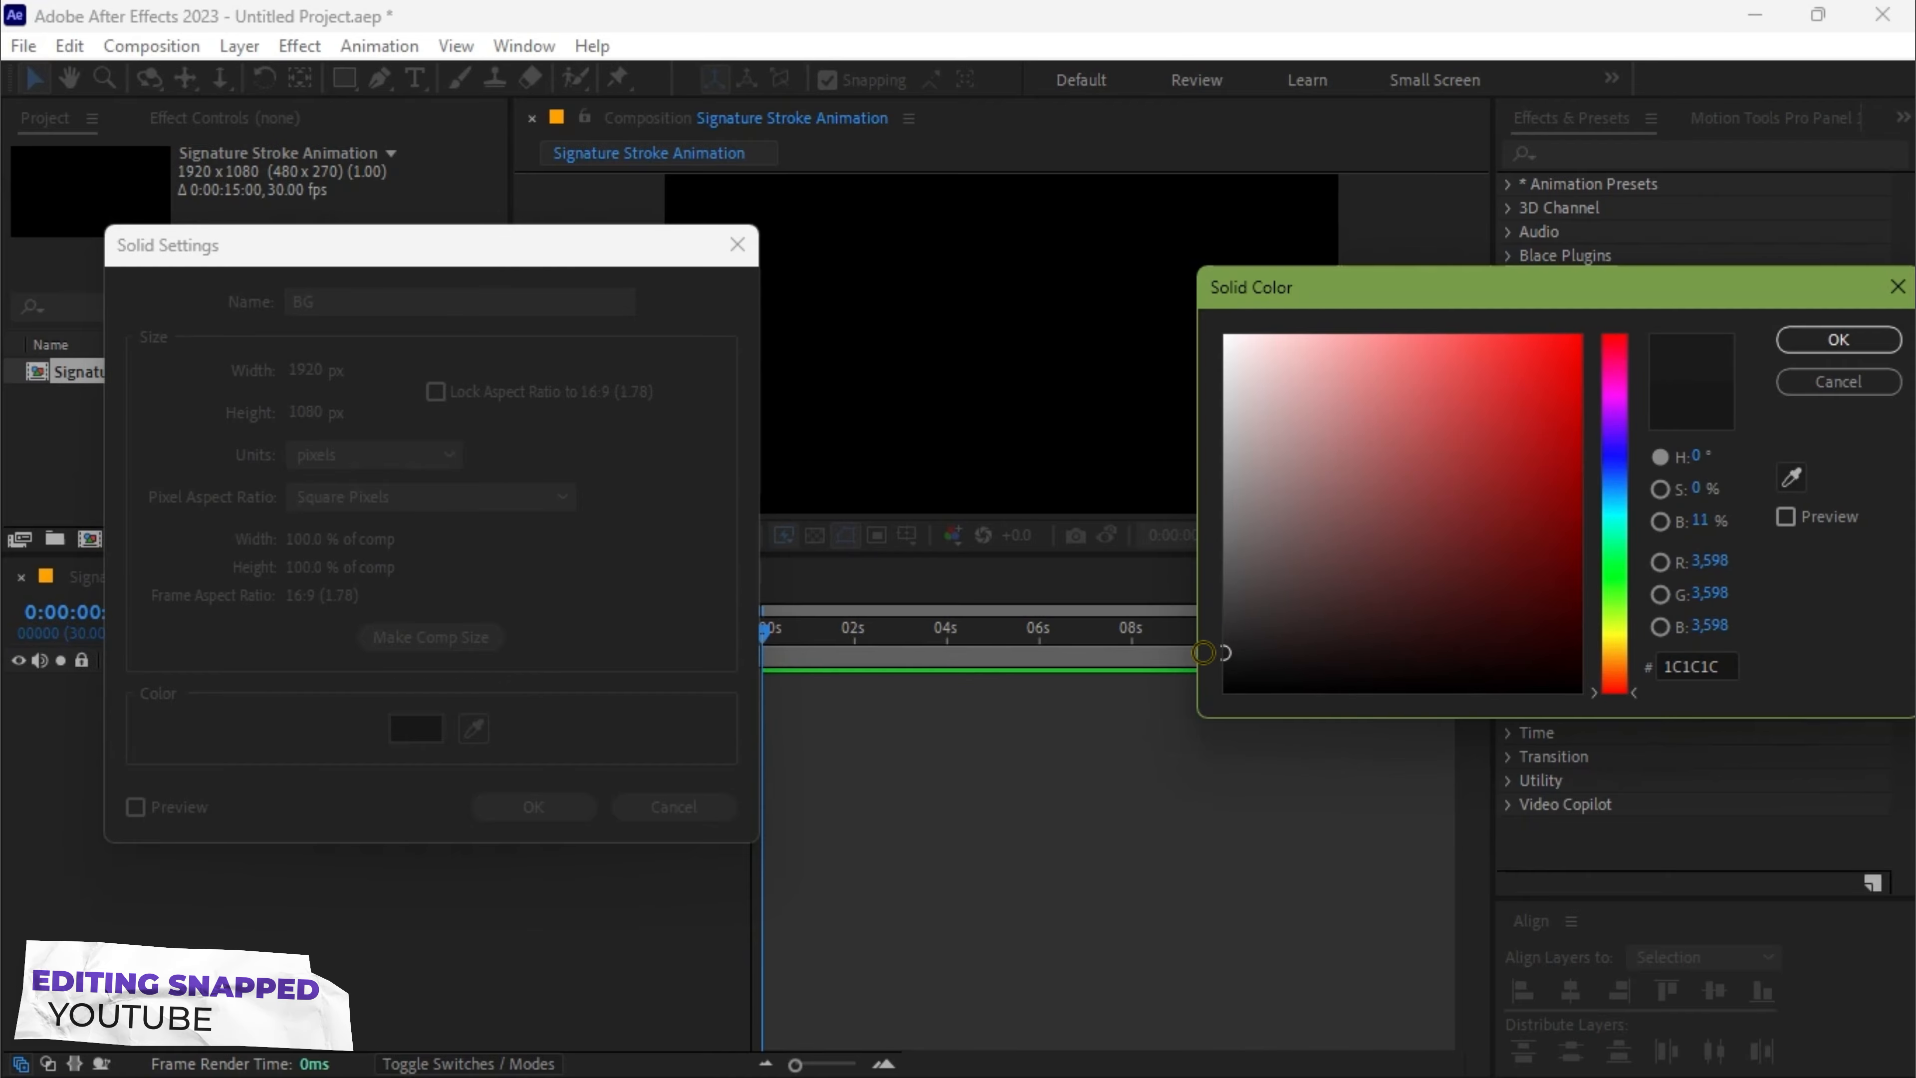
pyautogui.click(1839, 340)
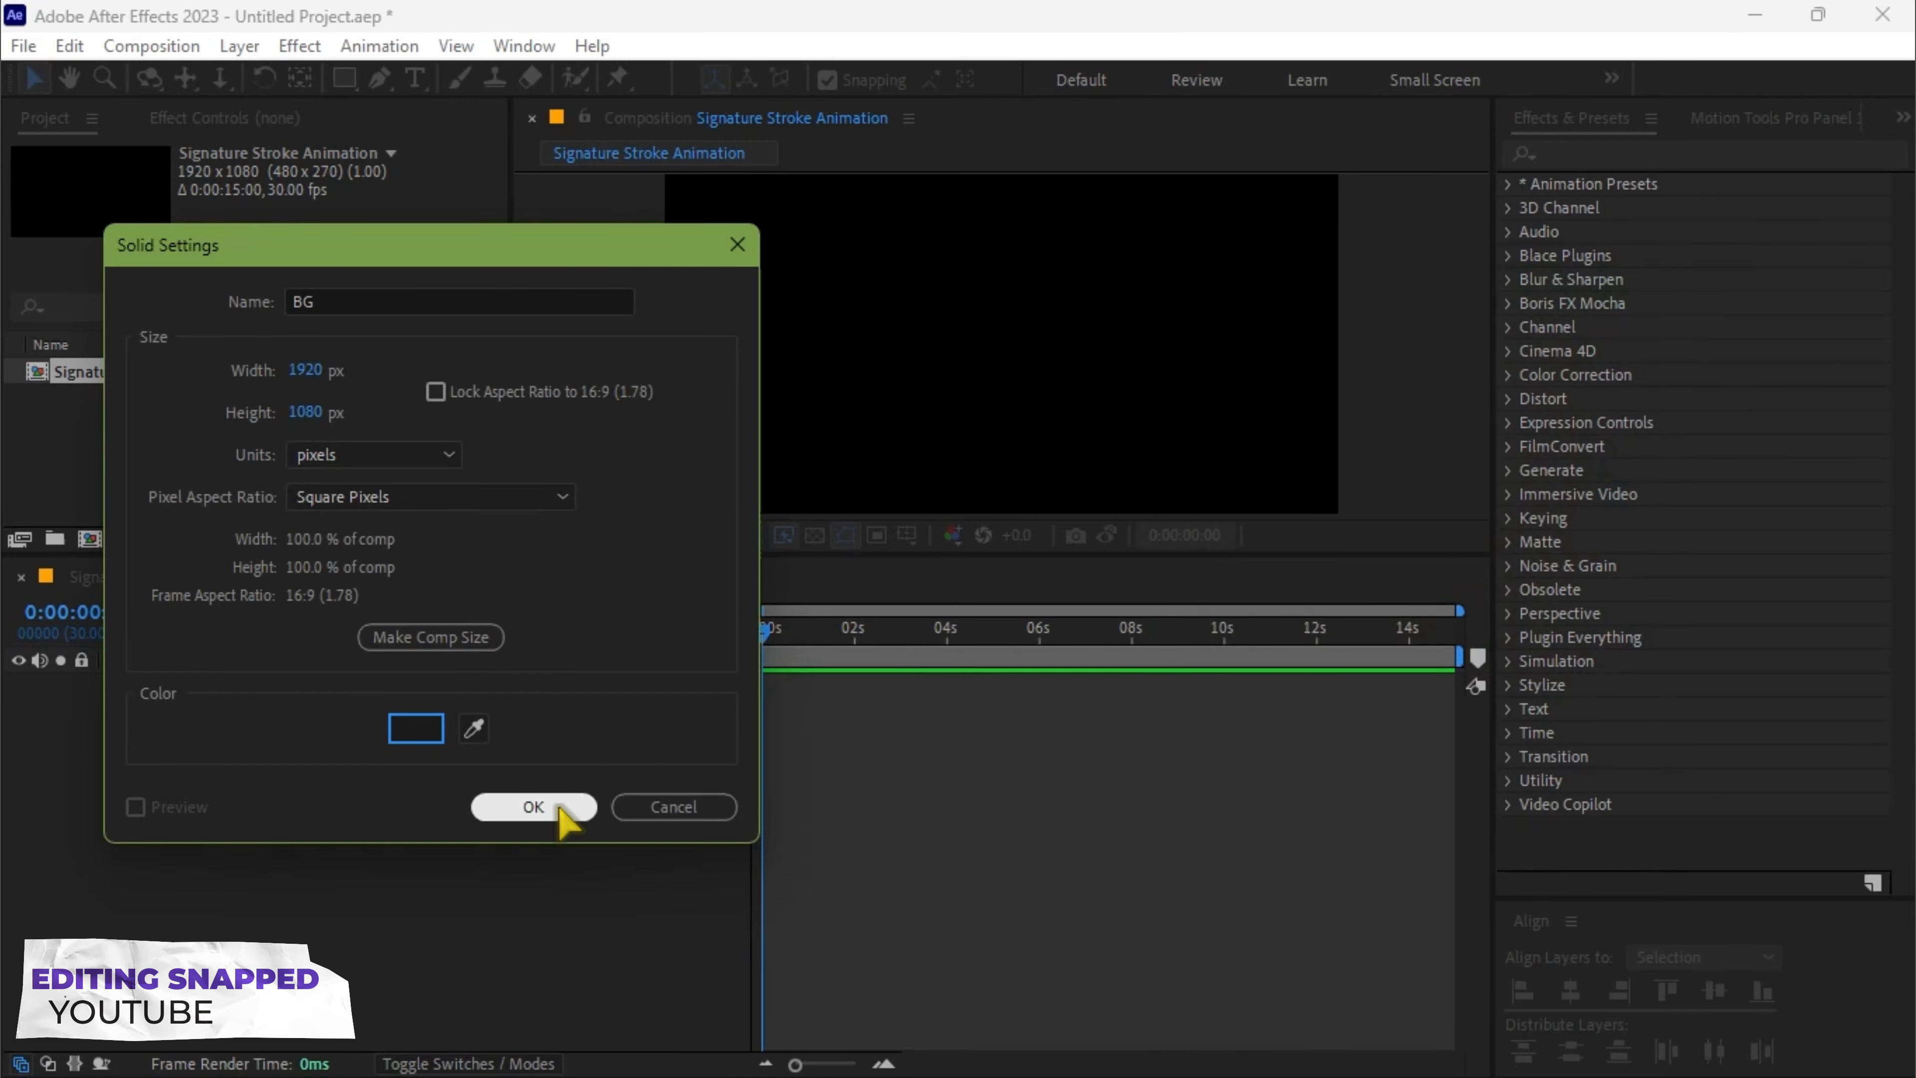
pyautogui.click(533, 805)
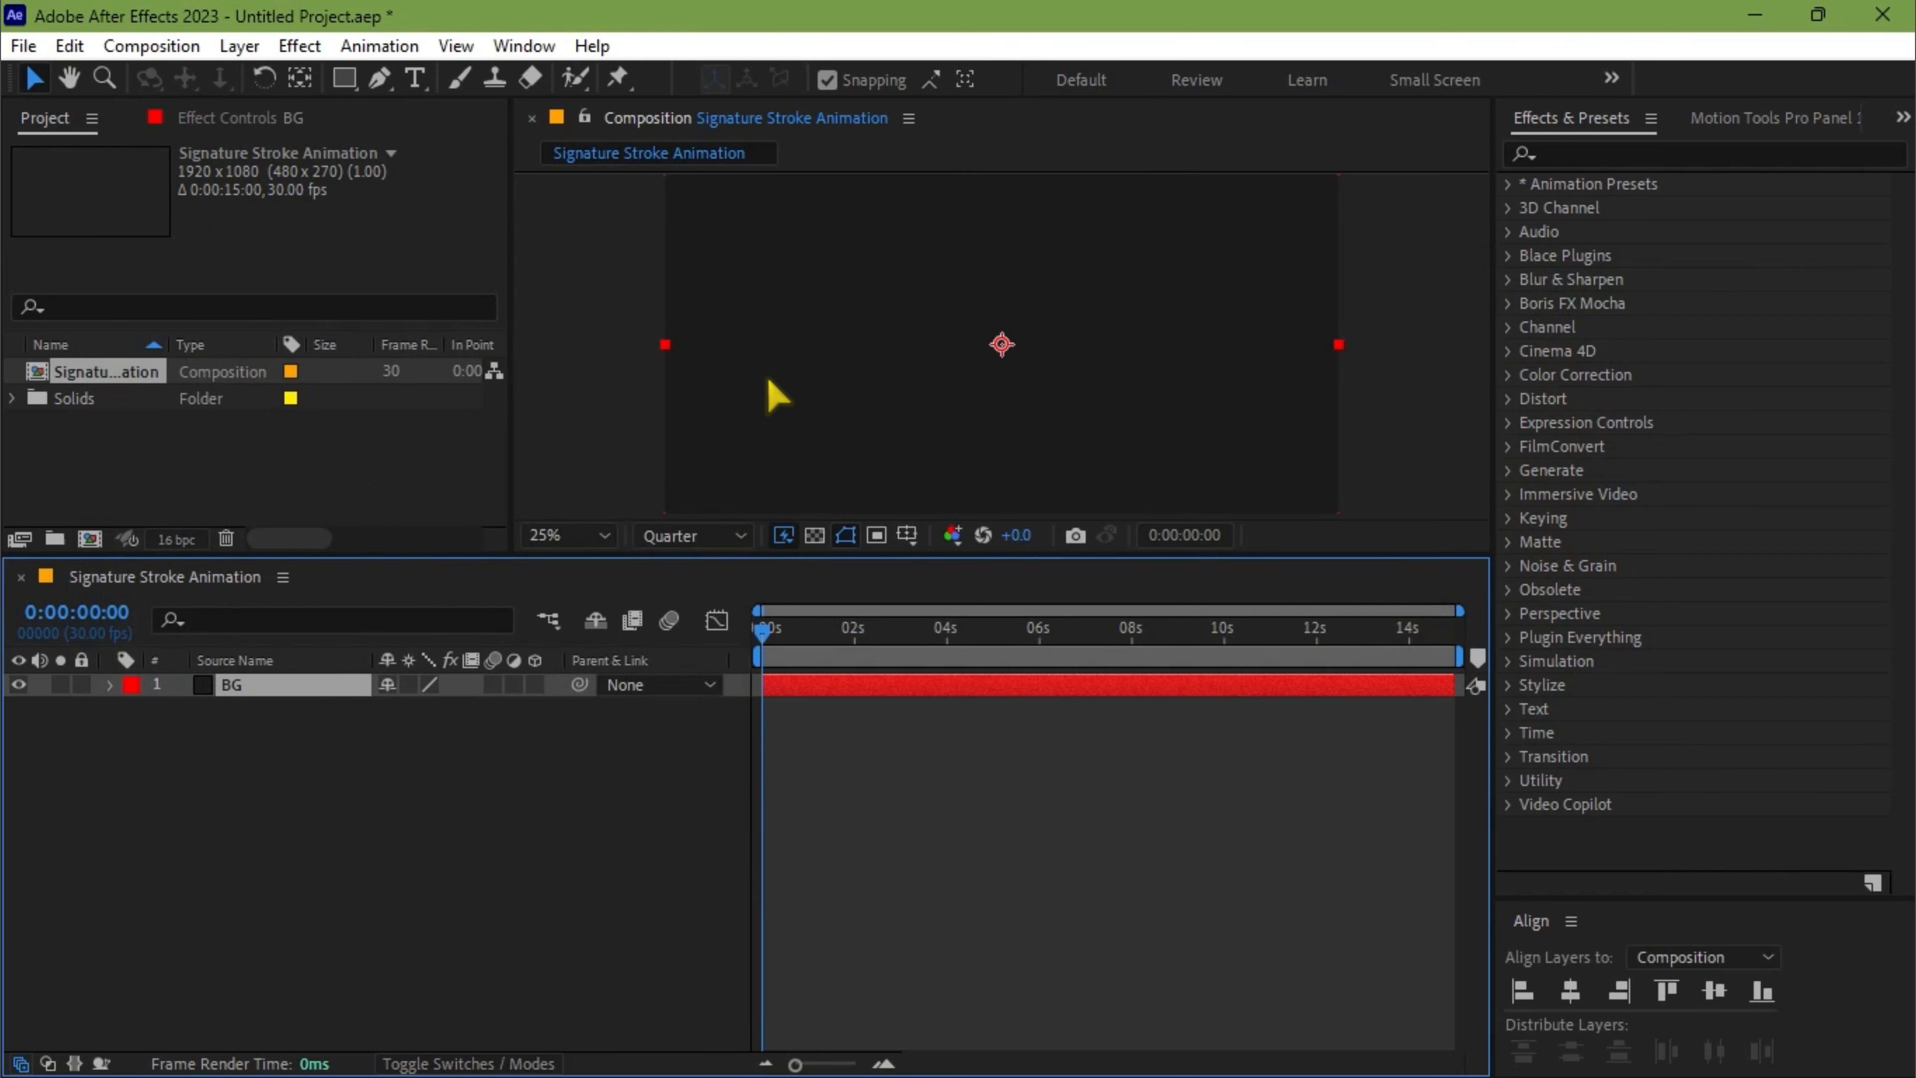
# Add a text layer reading "Curiosity" in the composition and select all of its text
pyautogui.click(407, 774)
pyautogui.click(414, 79)
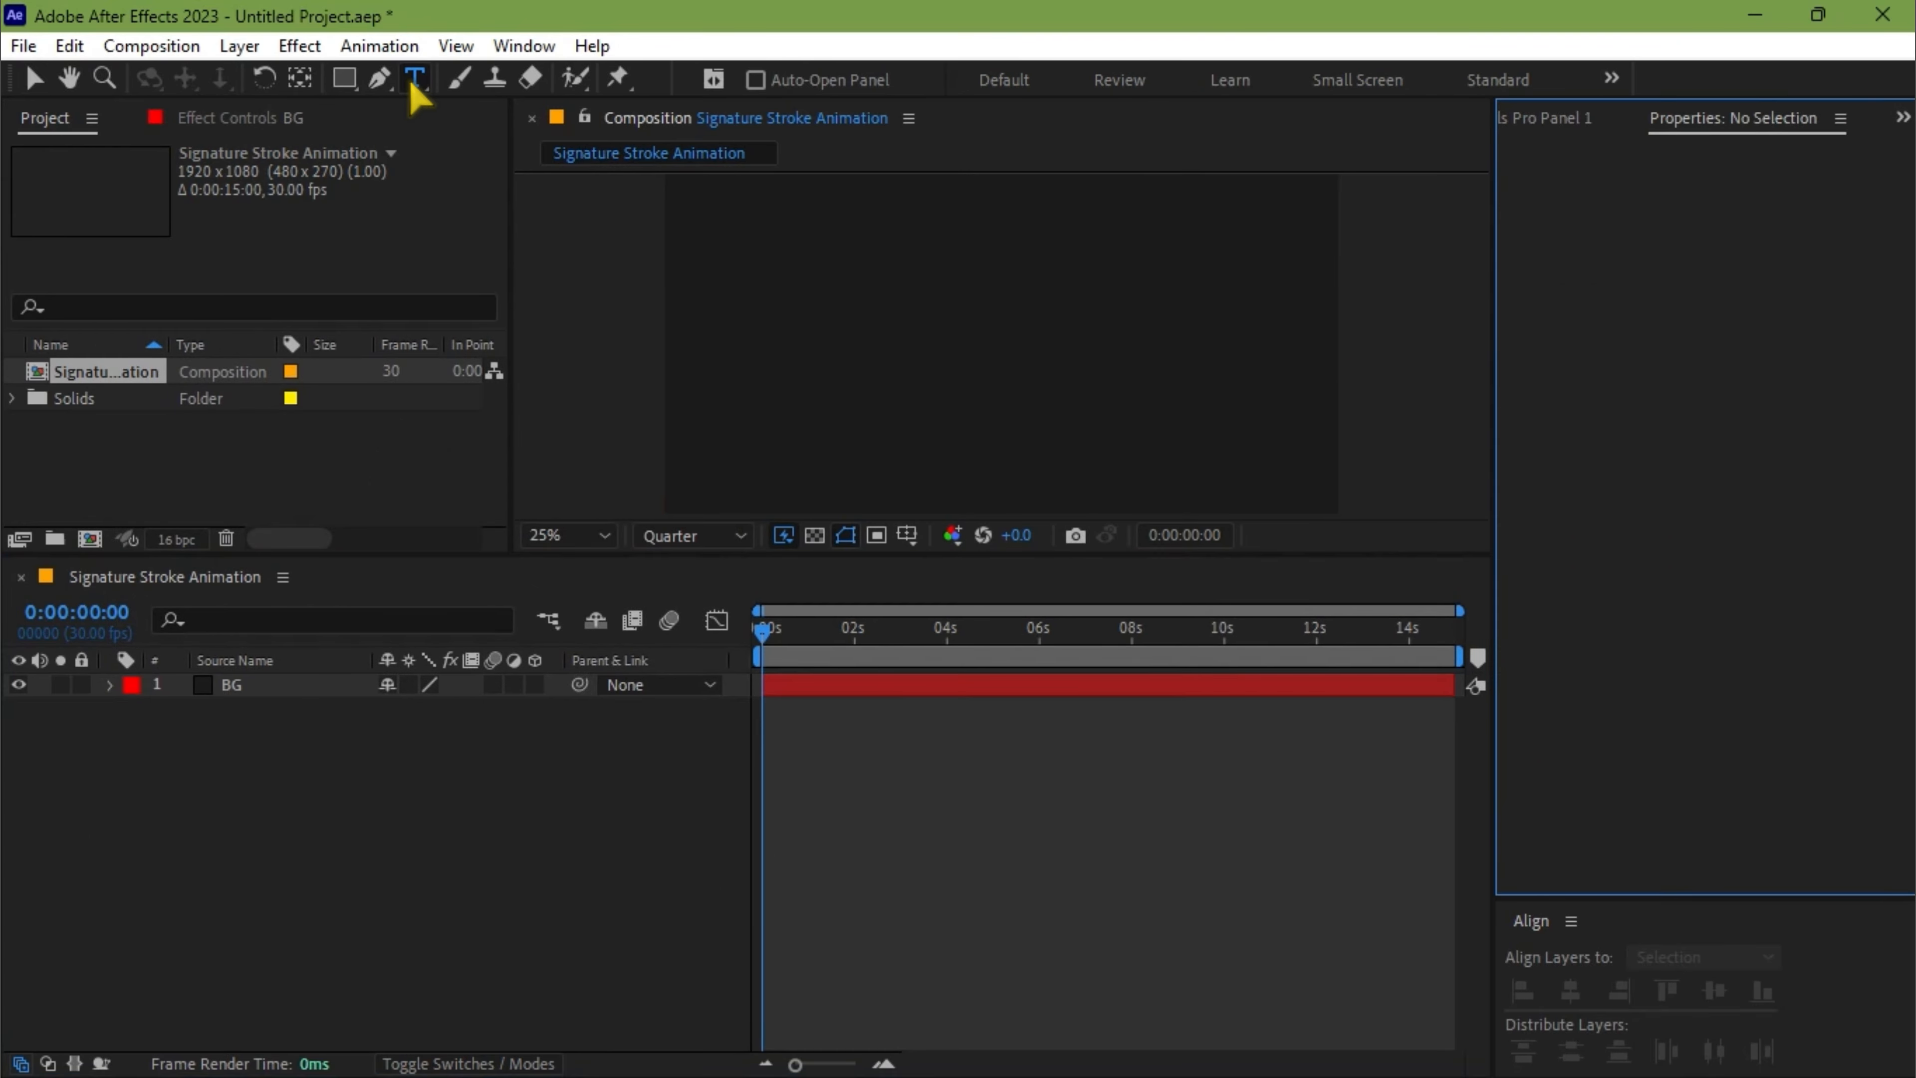
pyautogui.click(948, 342)
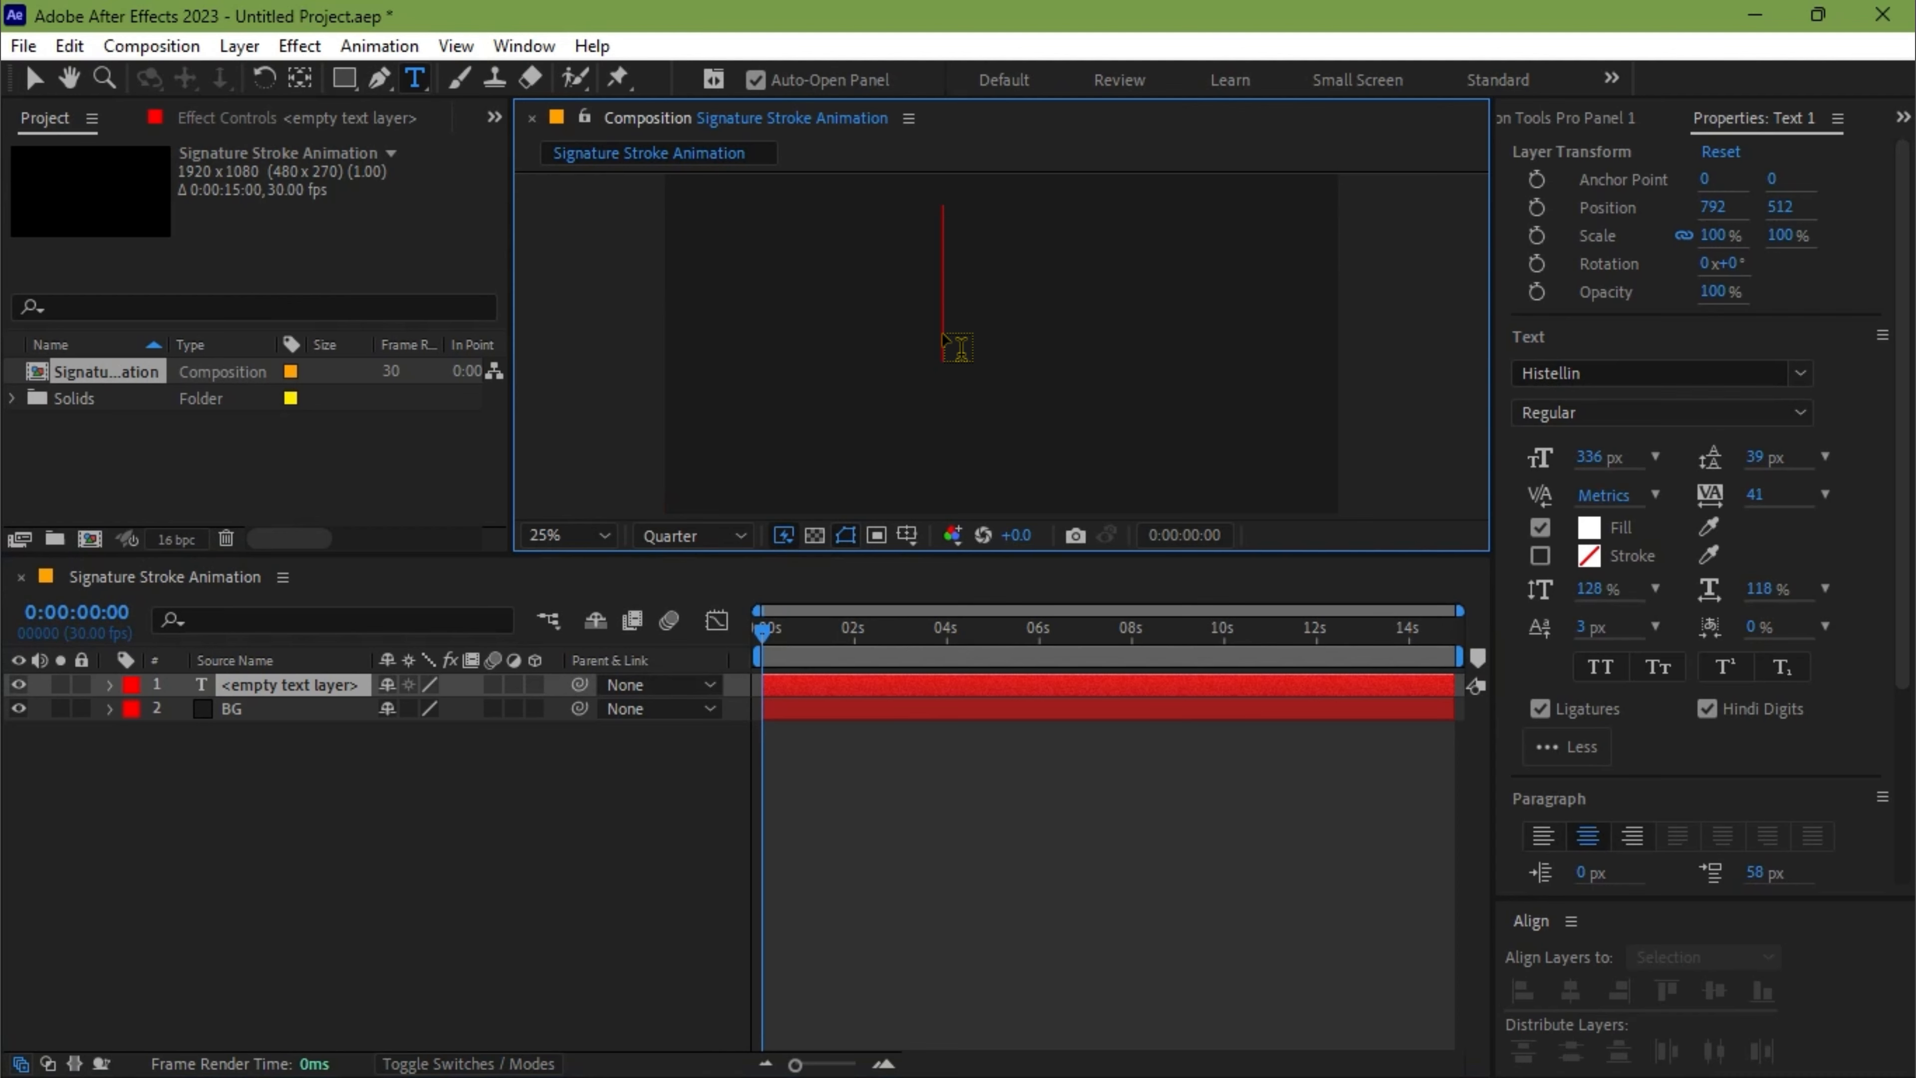
pyautogui.write('Curiosity')
pyautogui.hotkey('ctrl', 'a')
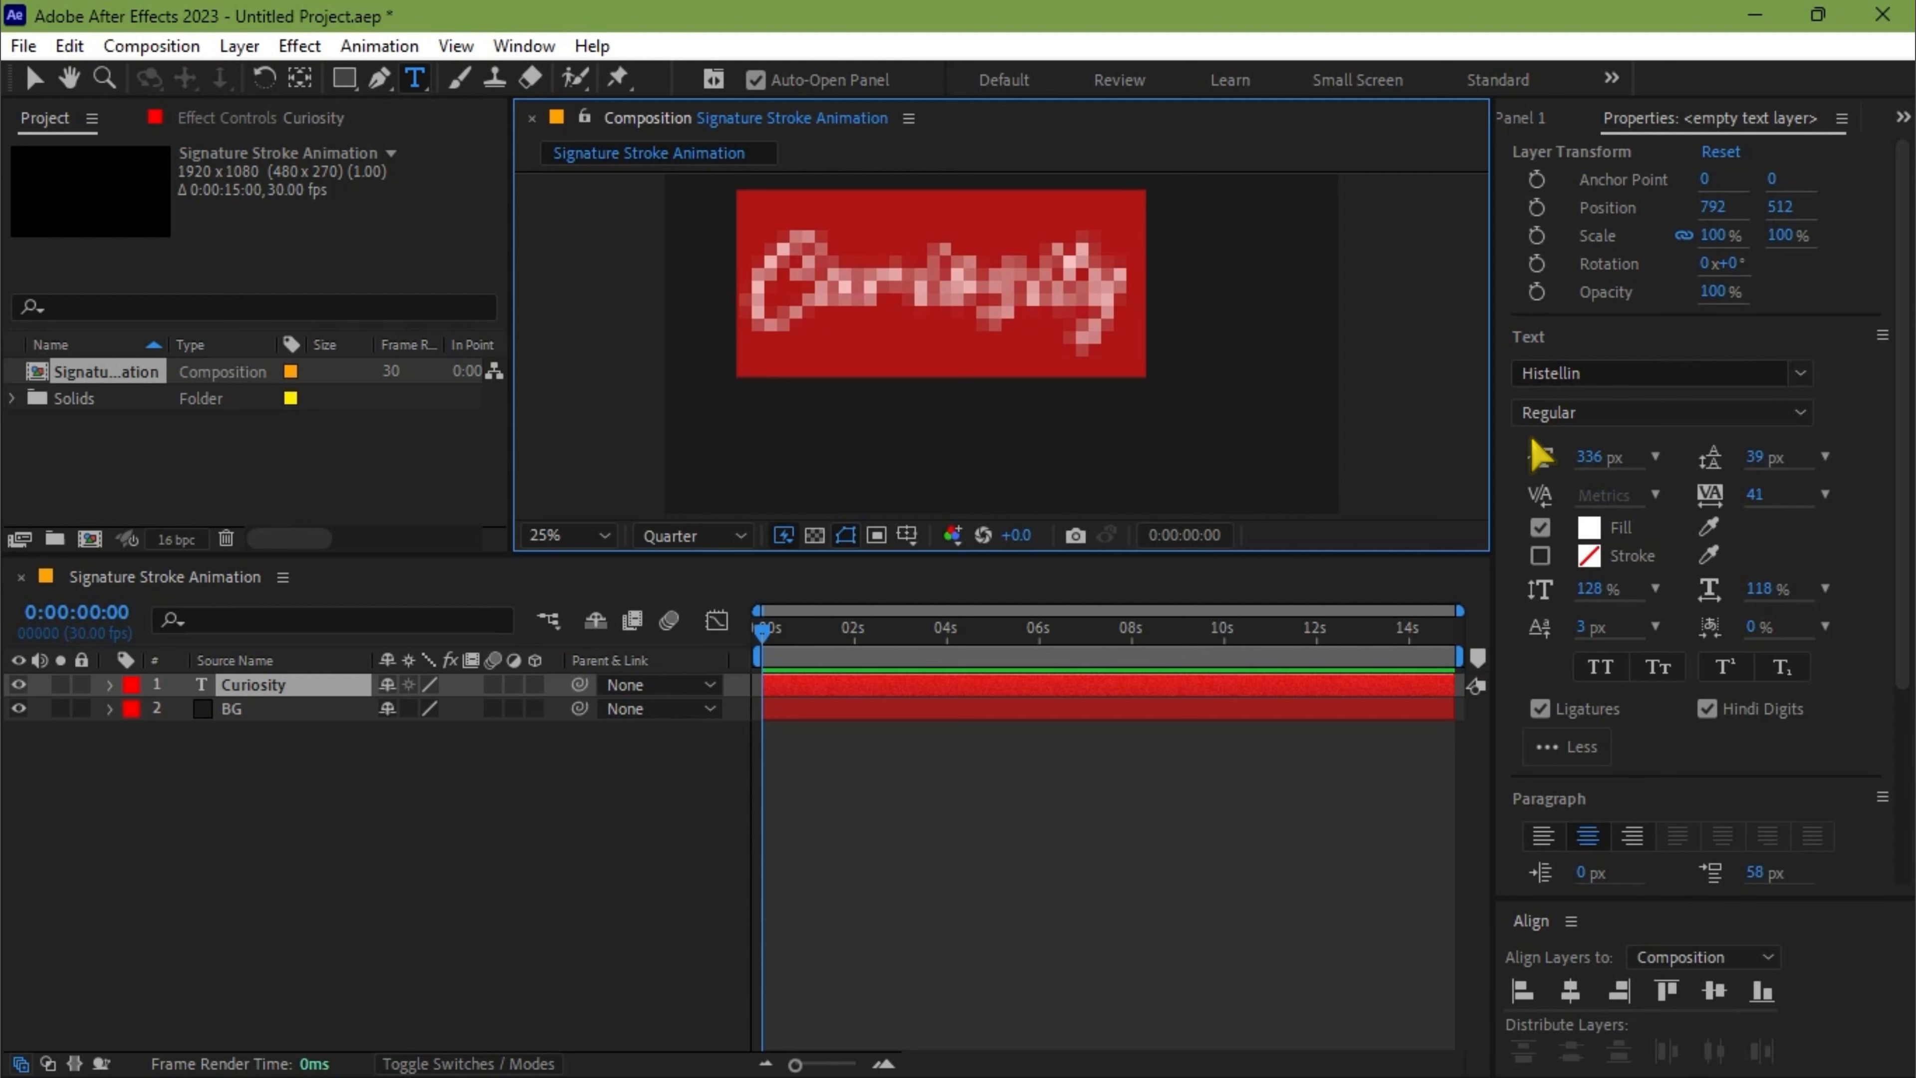
# Center the Curiosity text horizontally and vertically in the composition and center its anchor point within the layer
pyautogui.click(1574, 993)
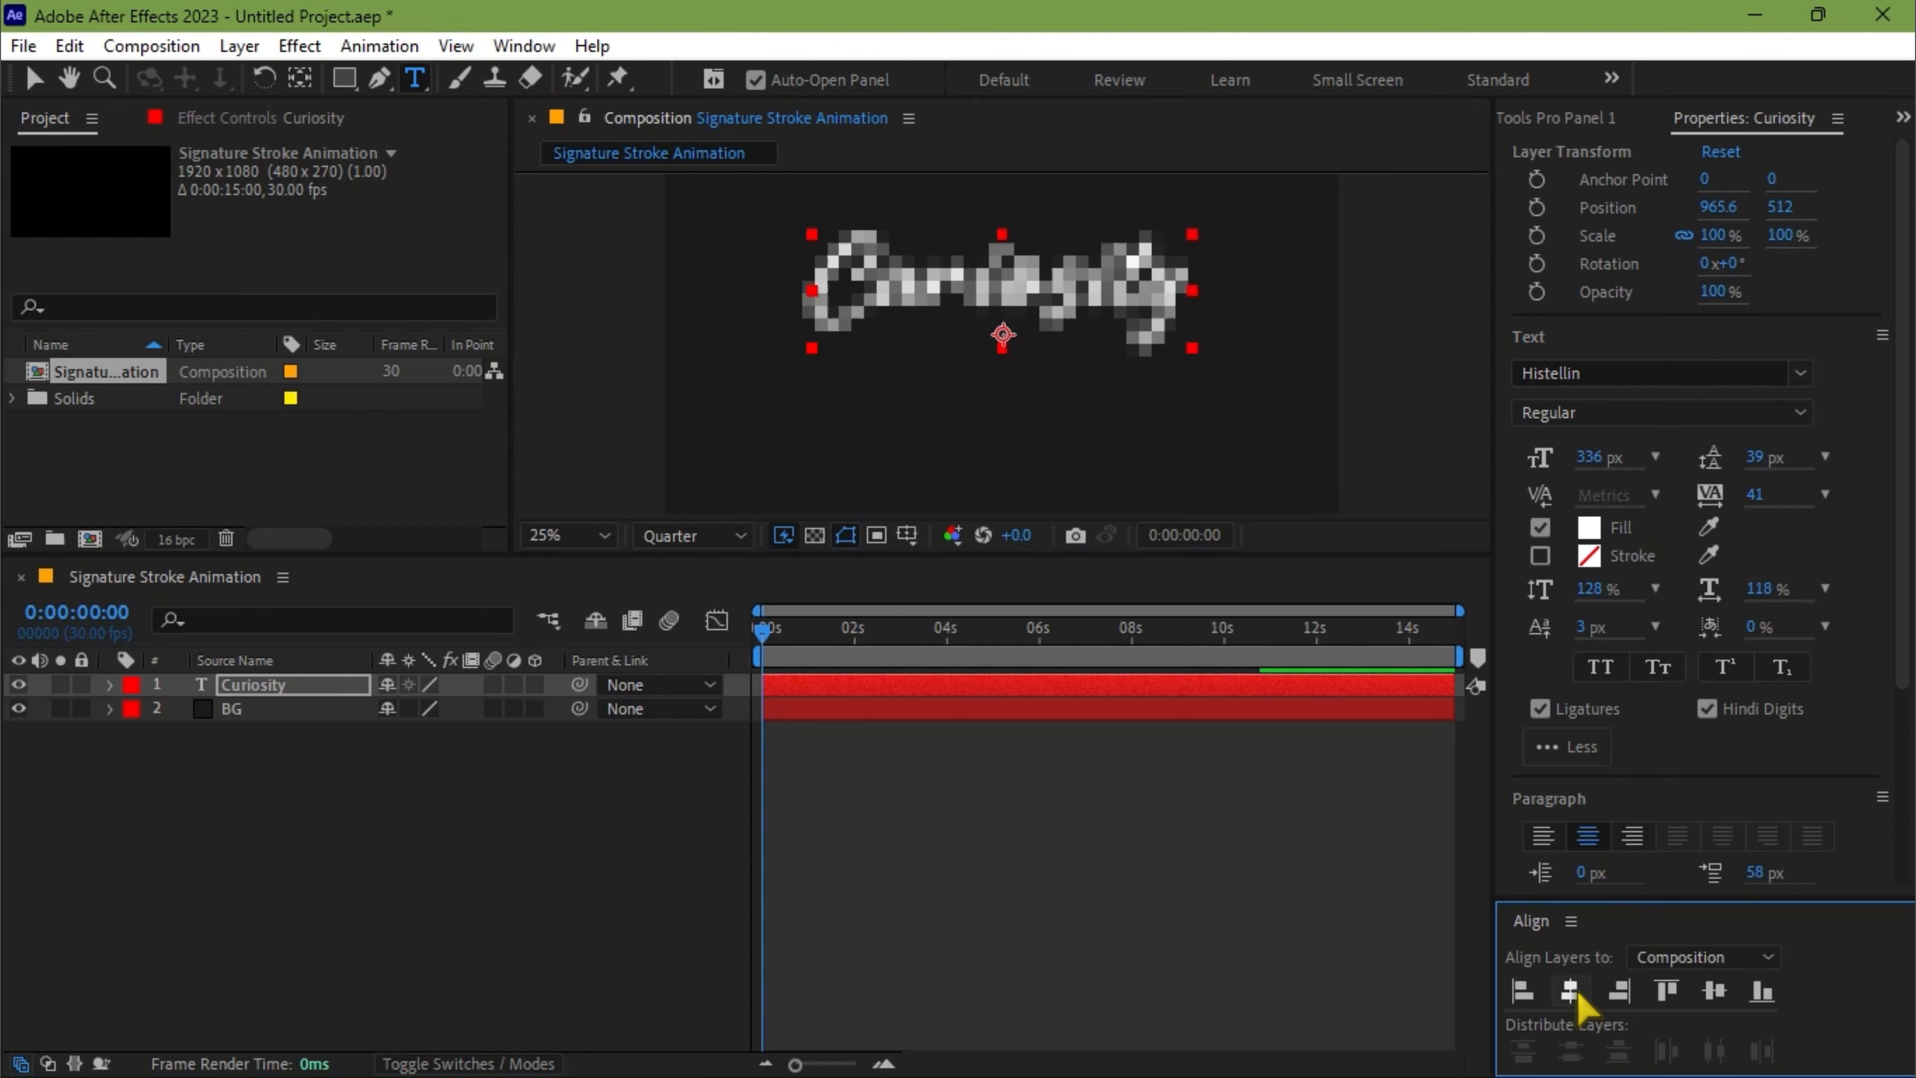
pyautogui.click(1716, 994)
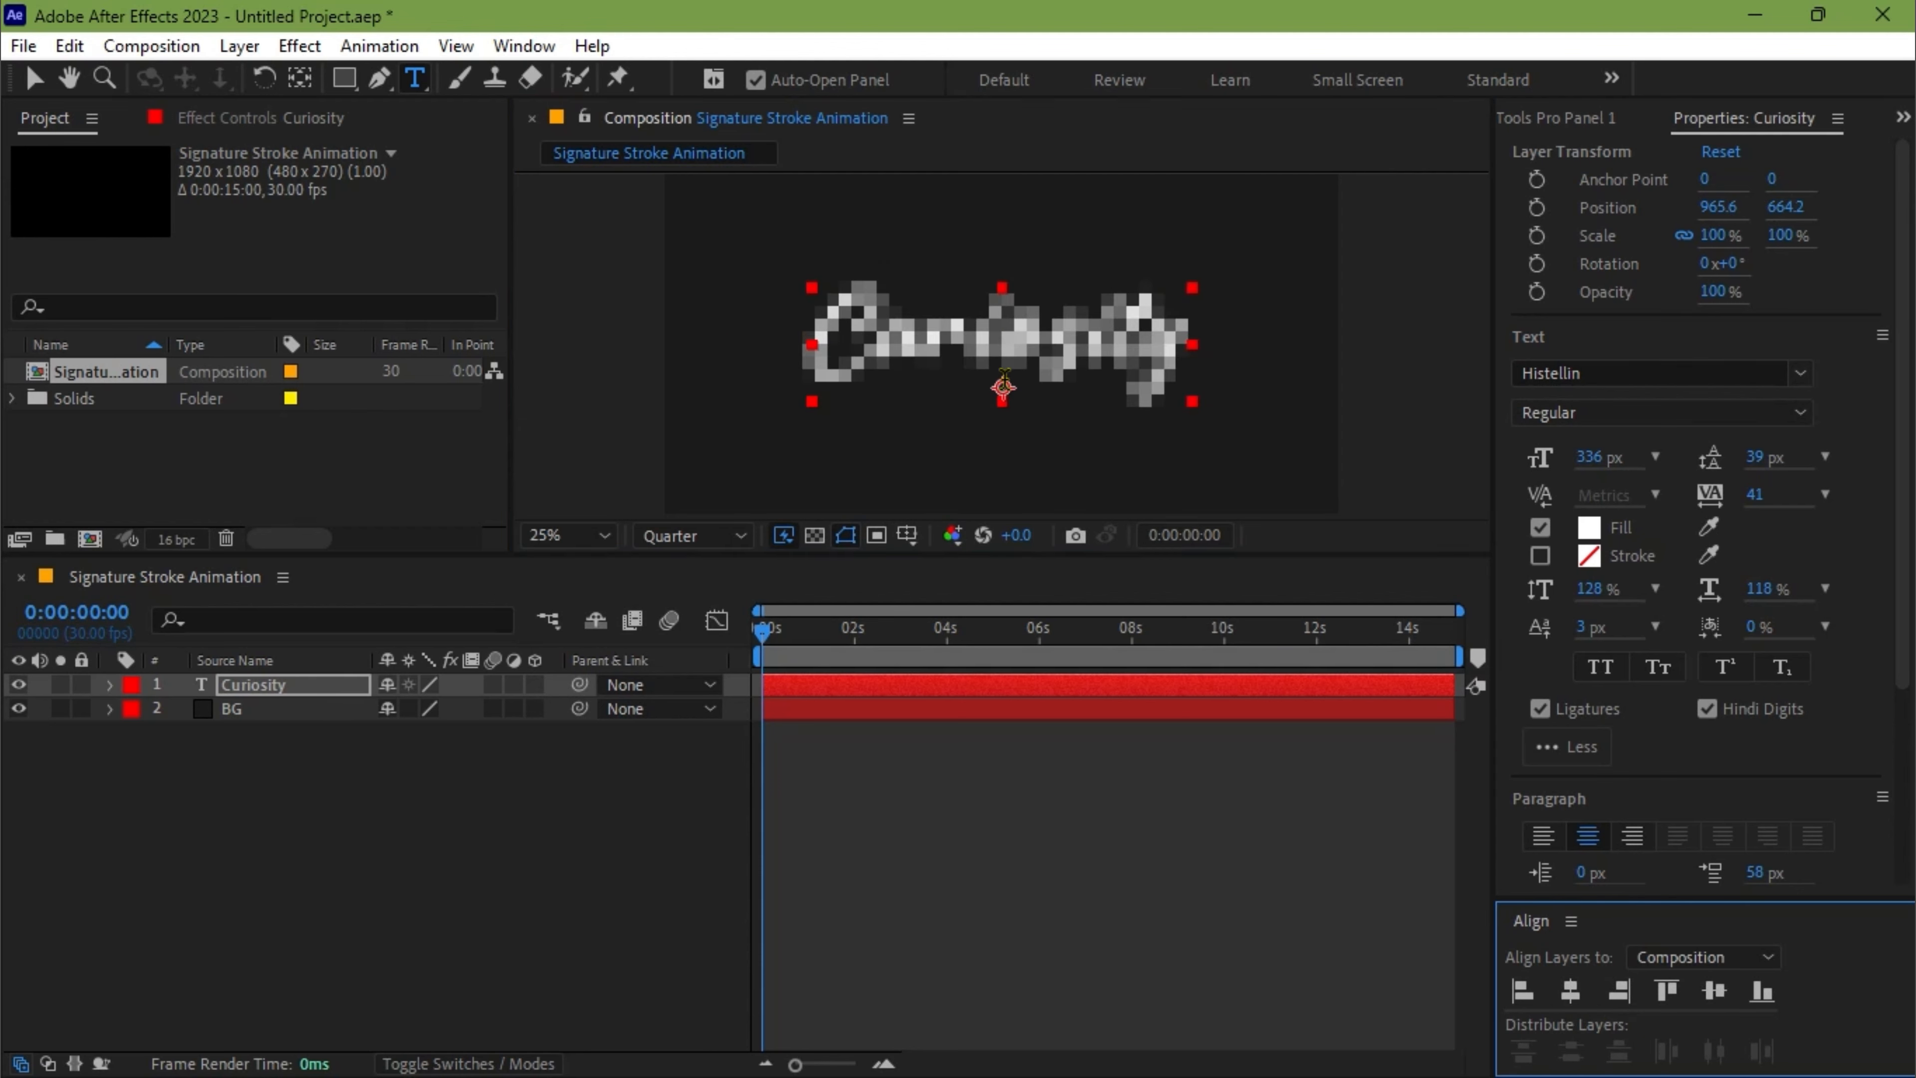
pyautogui.press('v')
pyautogui.click(299, 79)
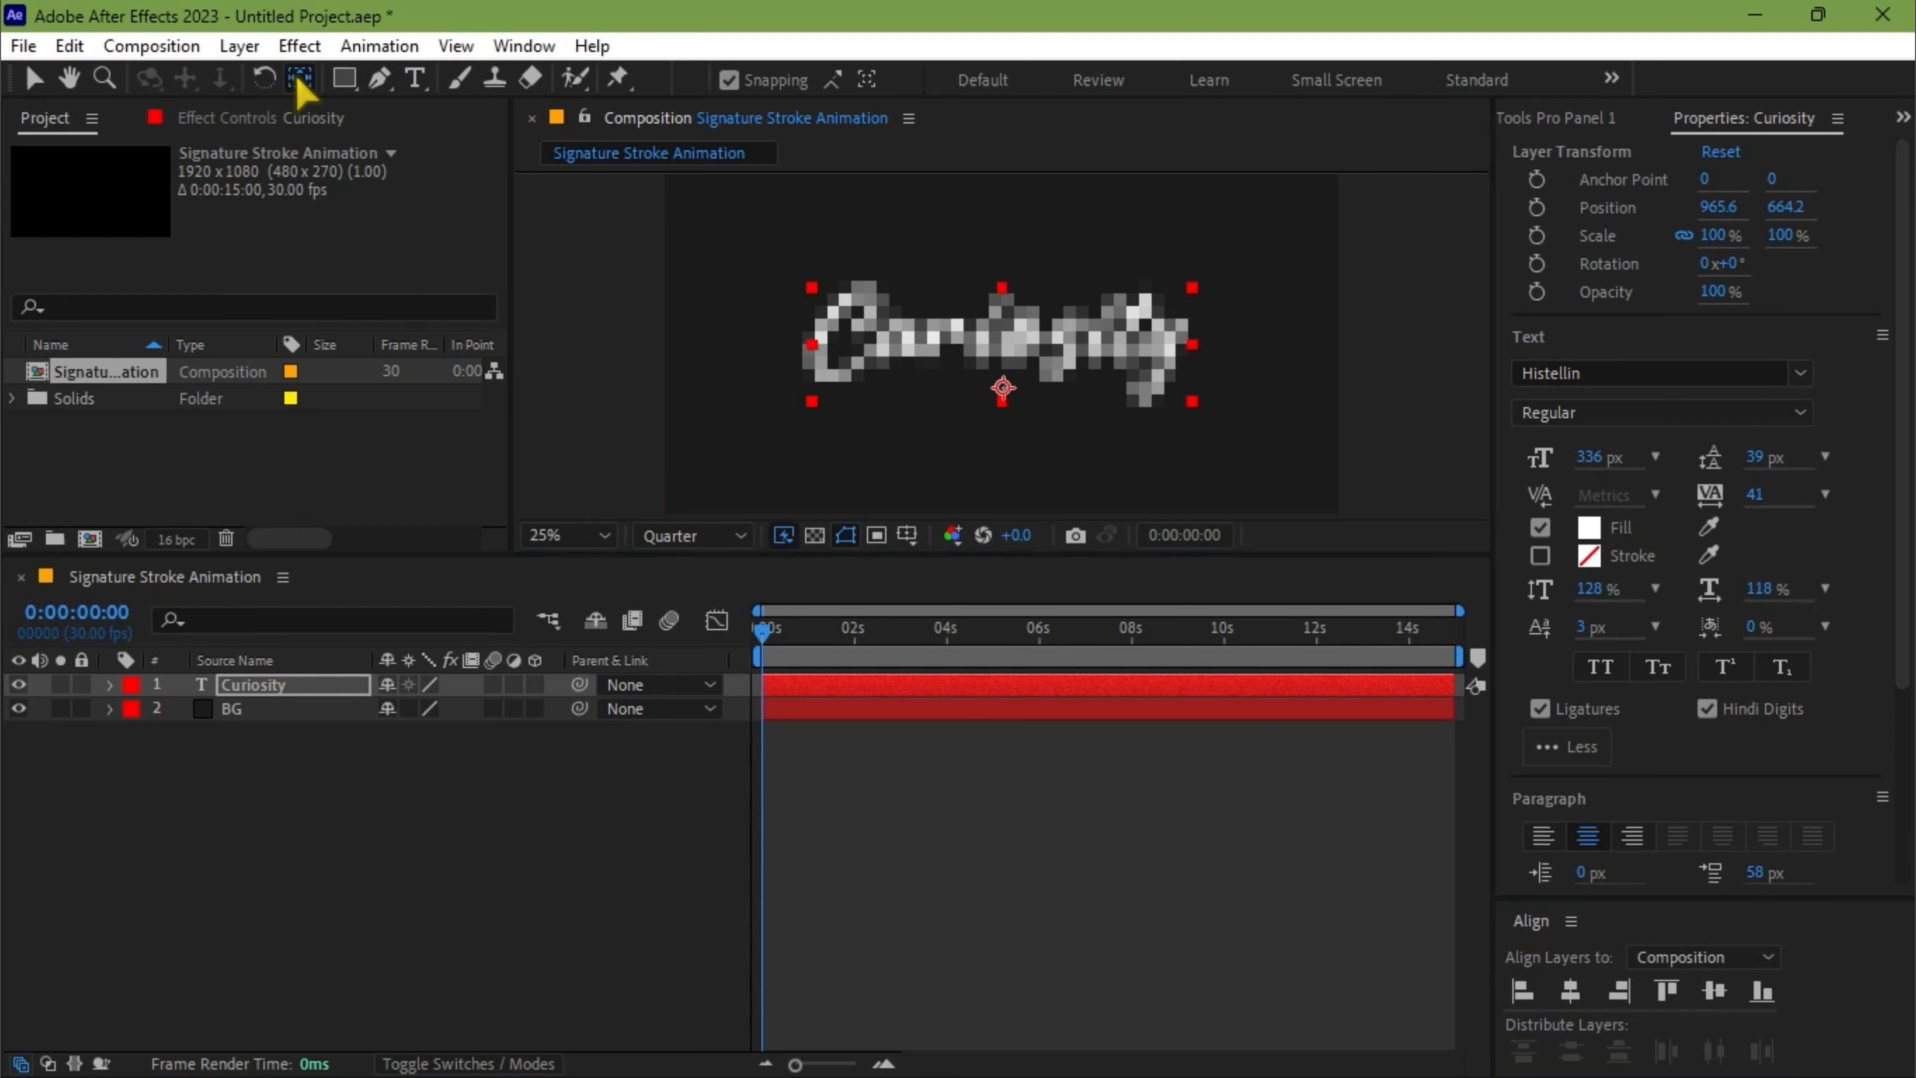
pyautogui.hotkey('ctrl', 'alt', 'Home')
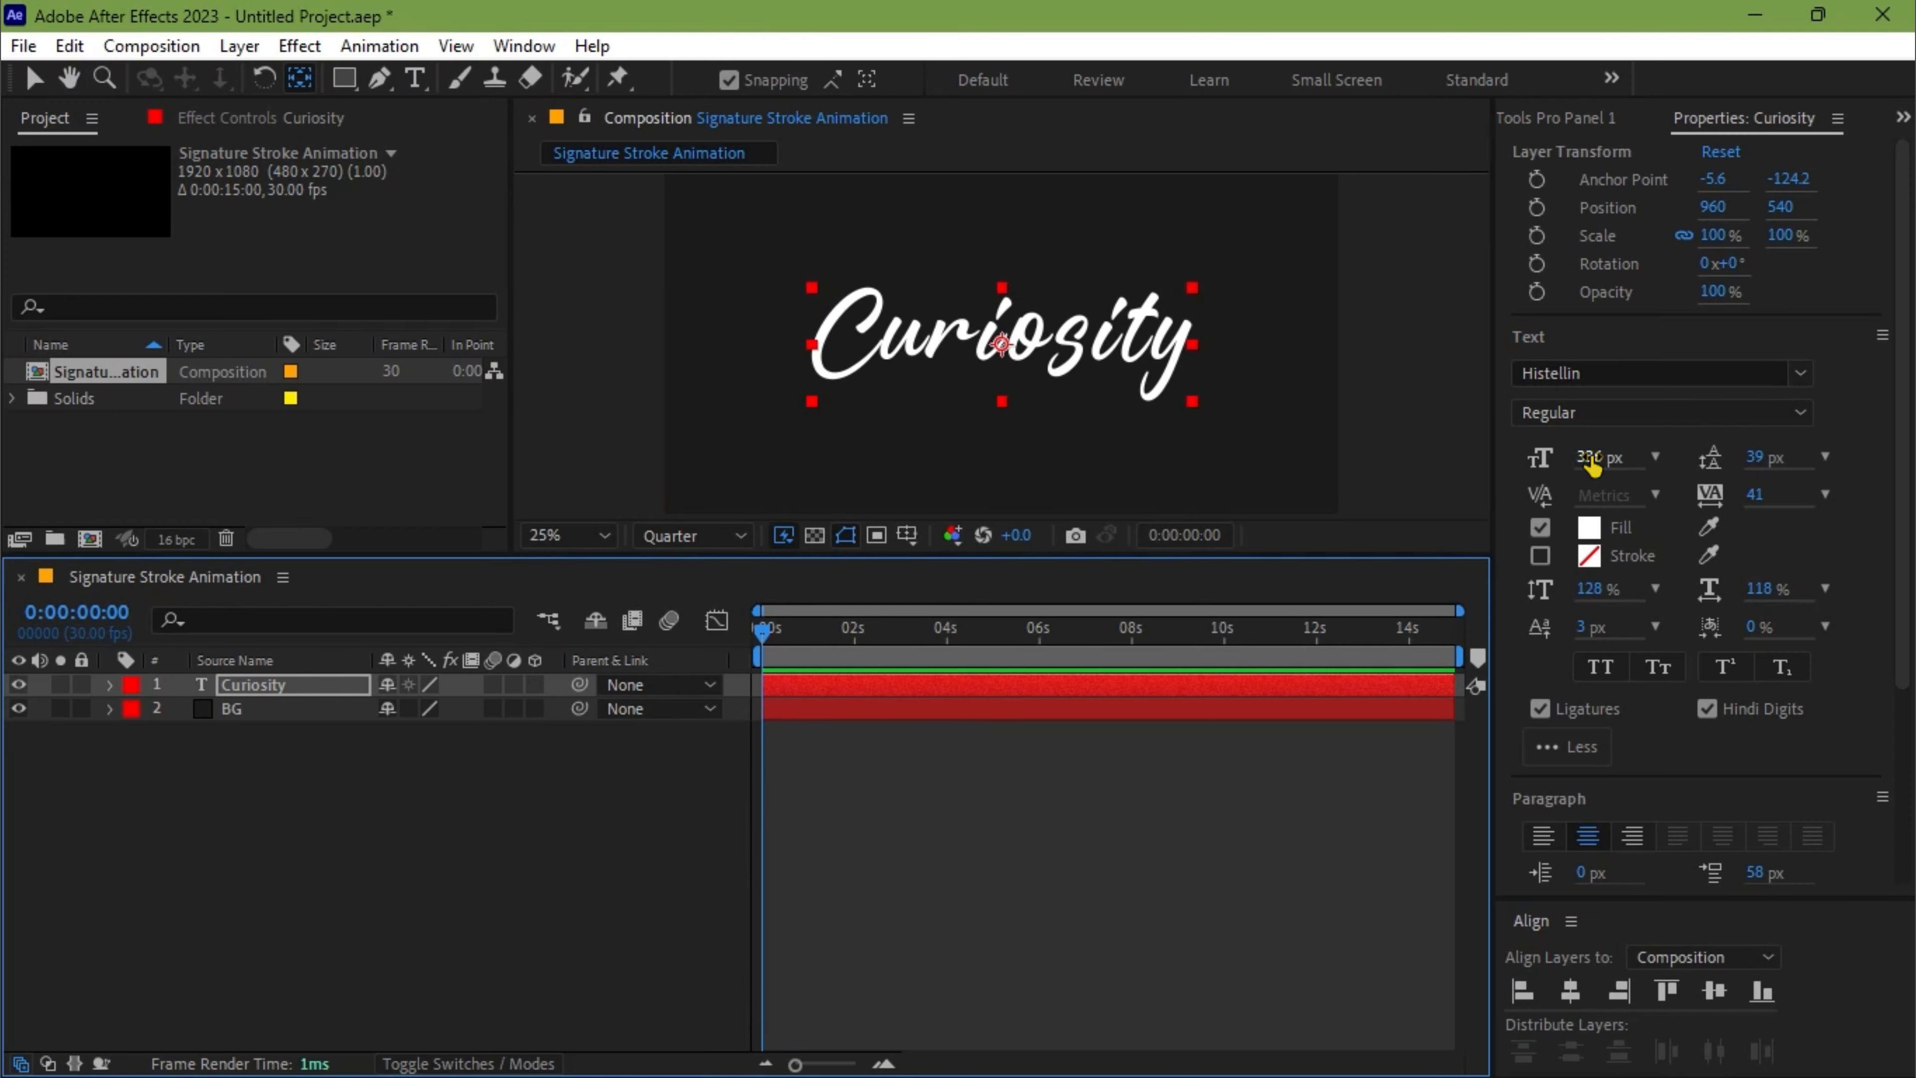
# Set the Curiosity text's font size to 350 px
pyautogui.moveTo(1591, 464); pyautogui.dragTo(1597, 464)
pyautogui.click(1597, 464)
pyautogui.write('350')
pyautogui.press('Return')
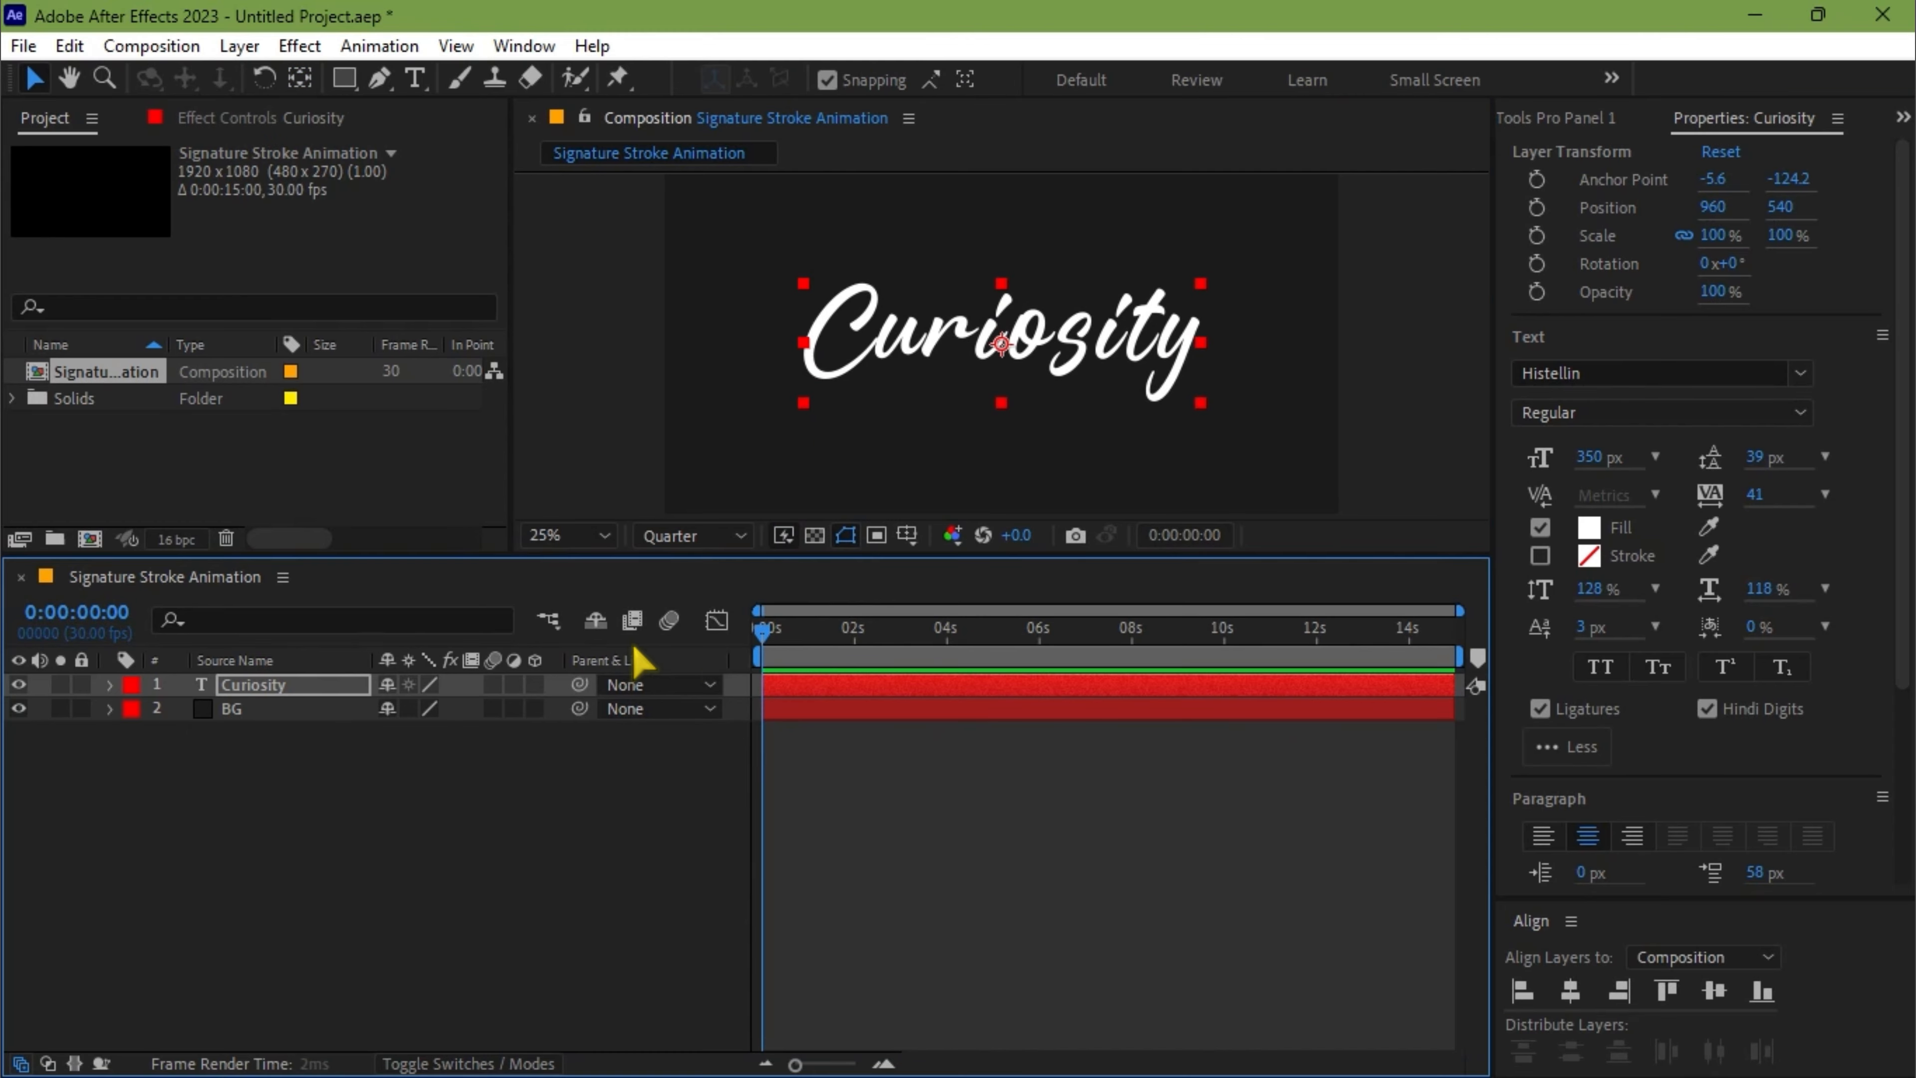
# Create shapes from the Curiosity text and delete the original text layer
pyautogui.rightClick(252, 690)
pyautogui.moveTo(330, 827)
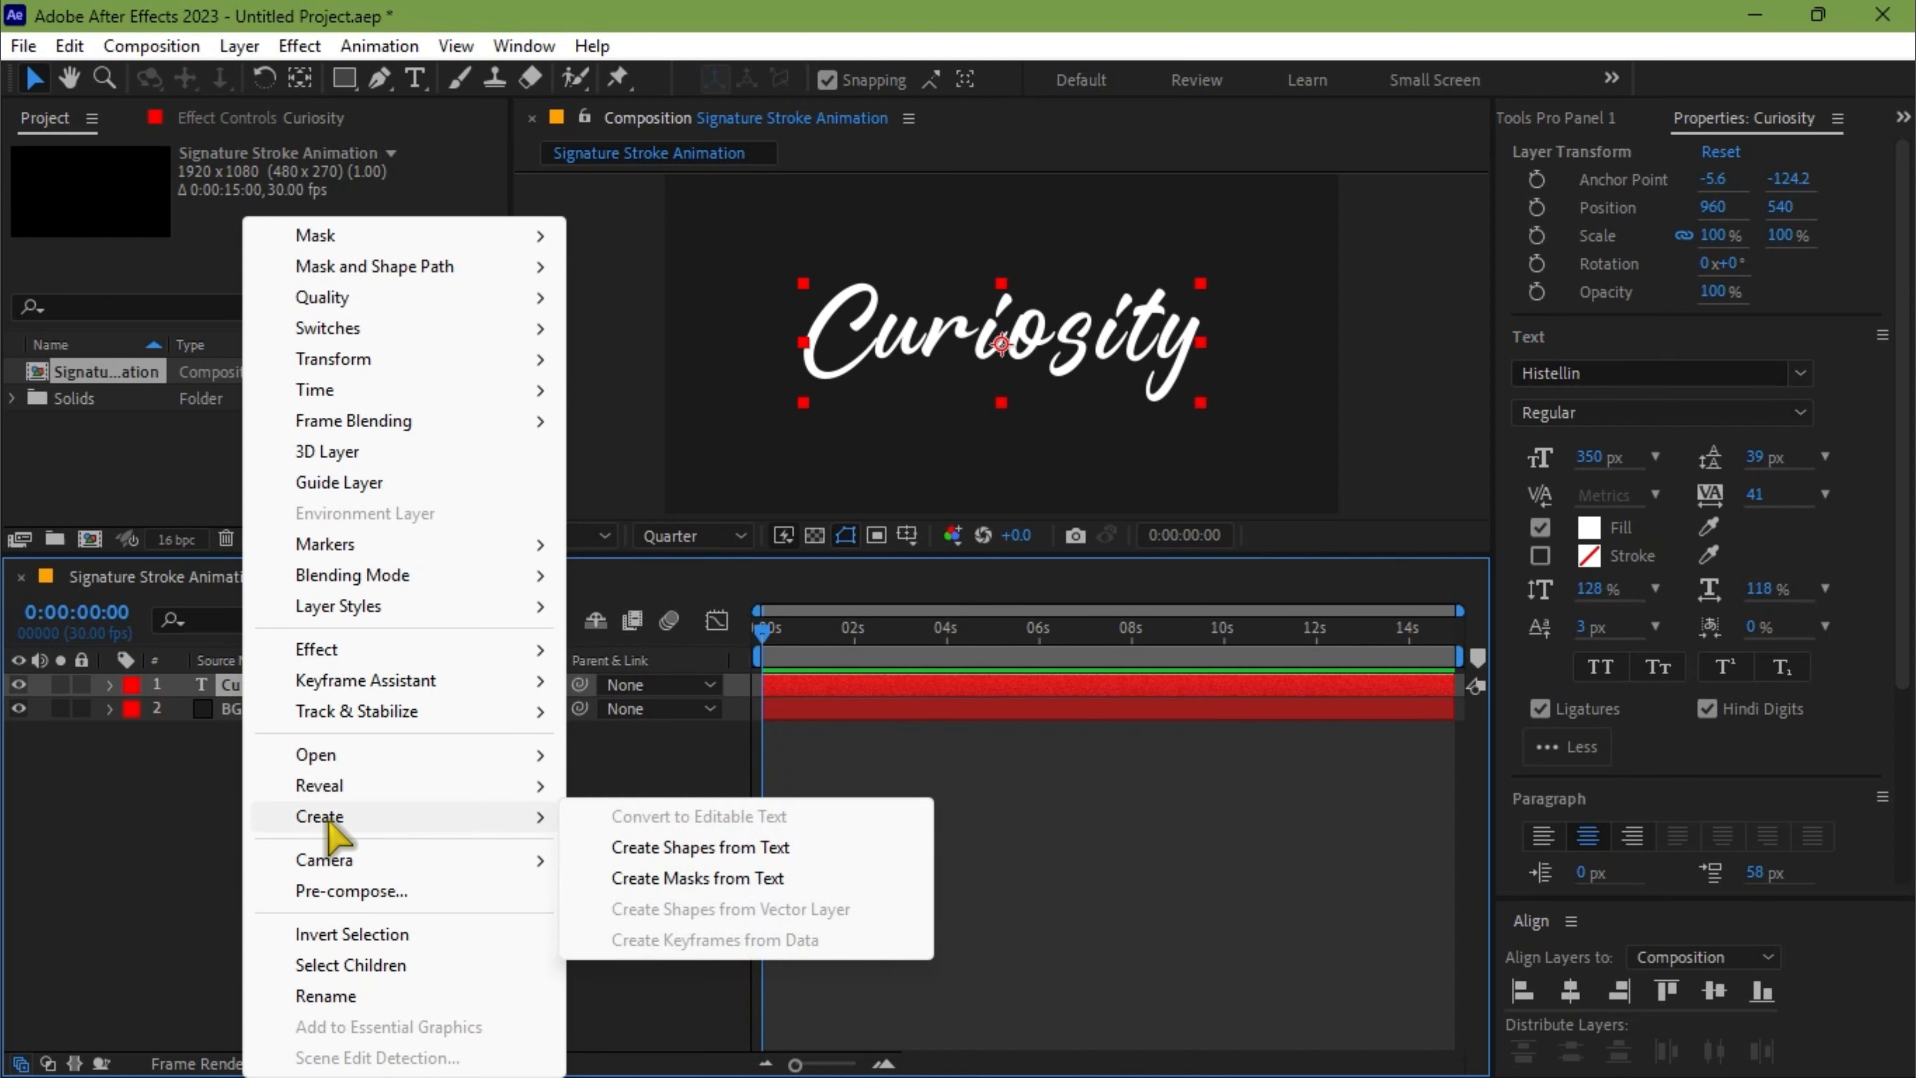
pyautogui.click(628, 851)
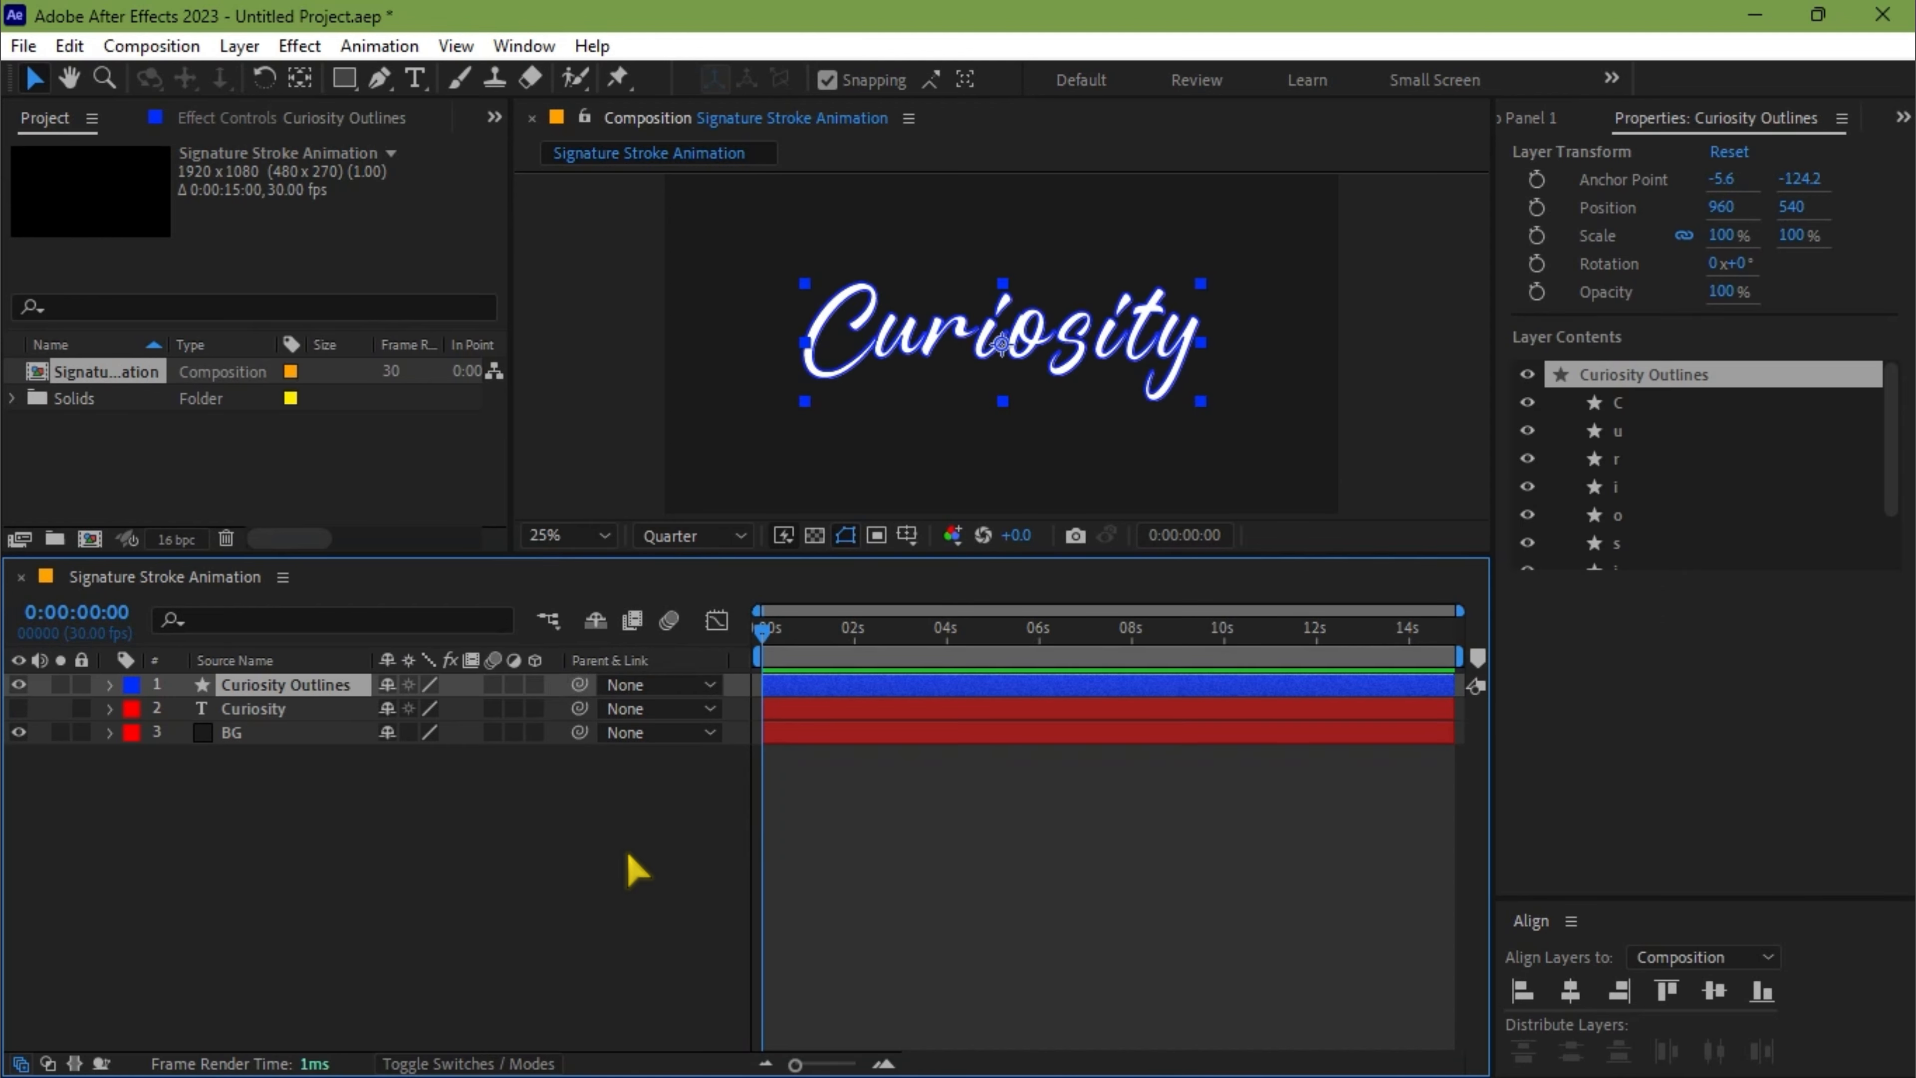
pyautogui.click(259, 716)
pyautogui.press('Delete')
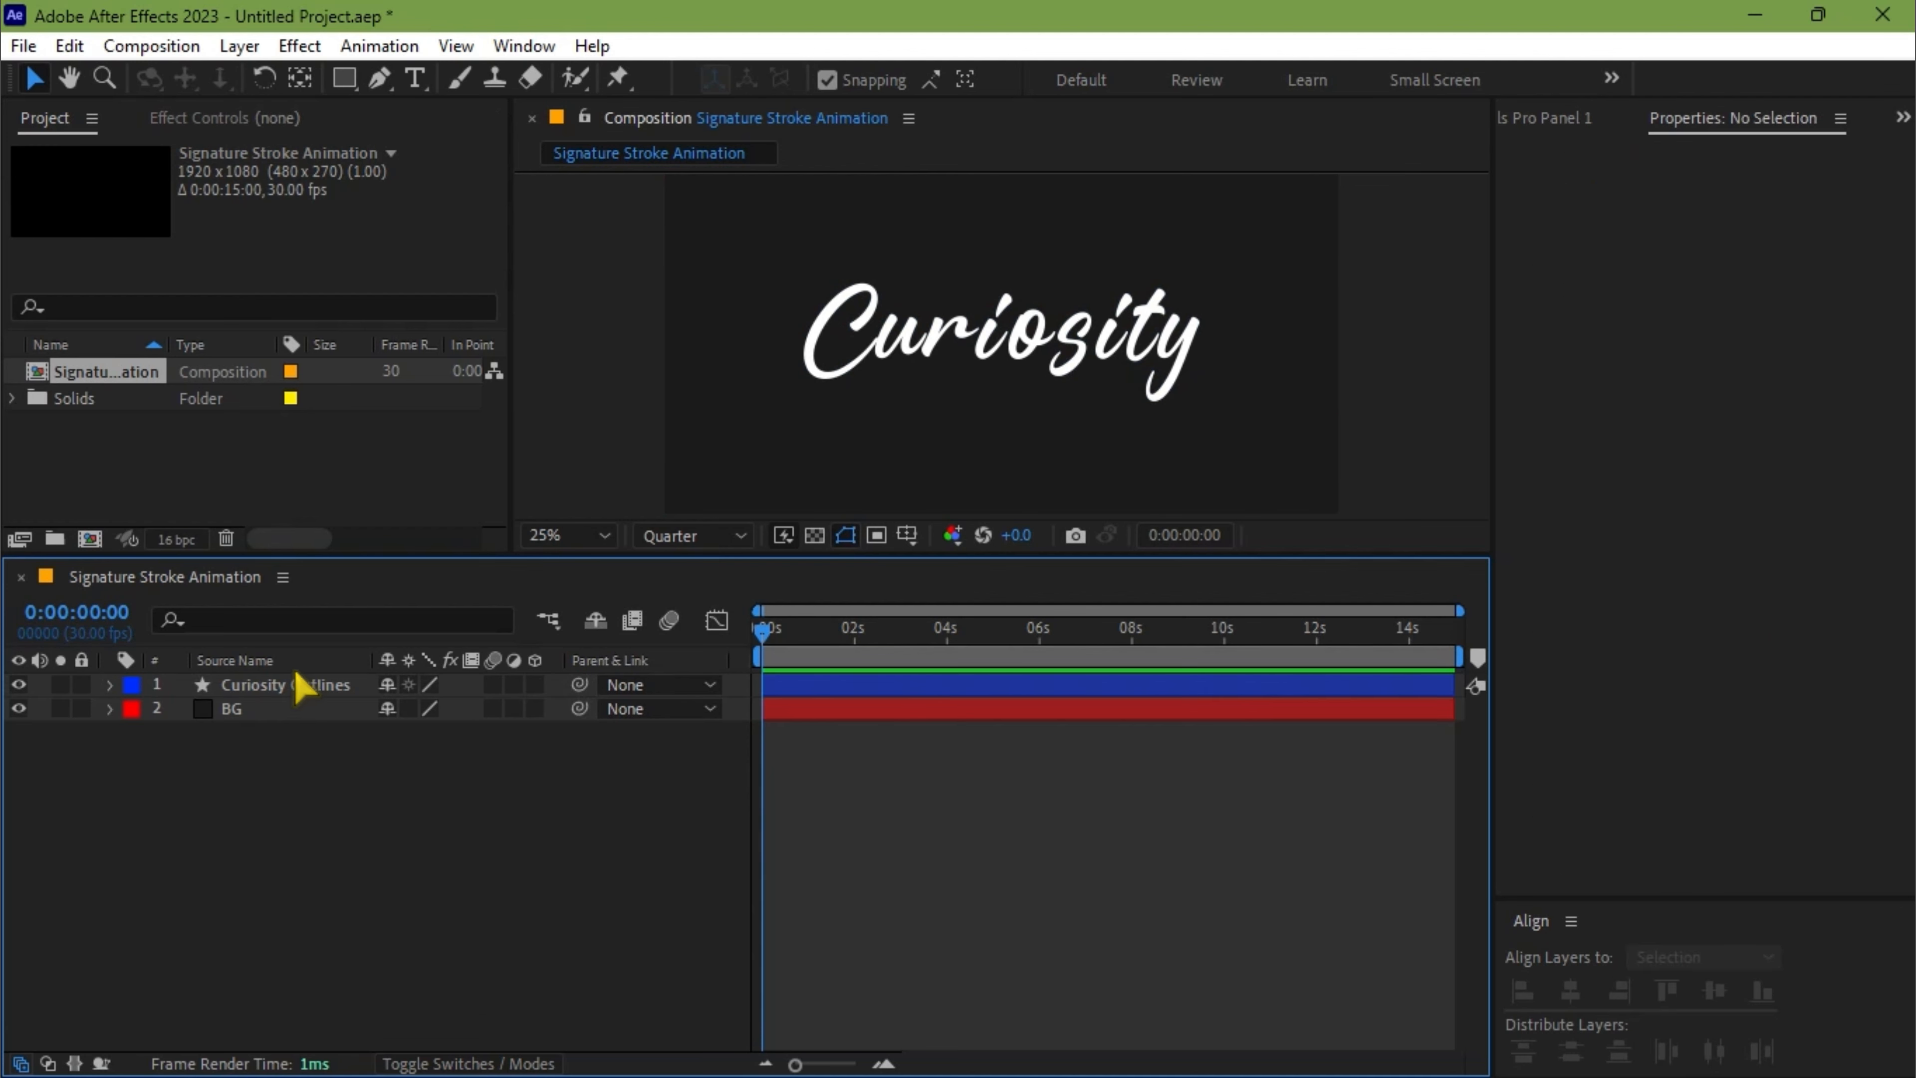
# Select all letter shapes from C to y in the Curiosity Outlines layer and set their fill to None
pyautogui.click(268, 687)
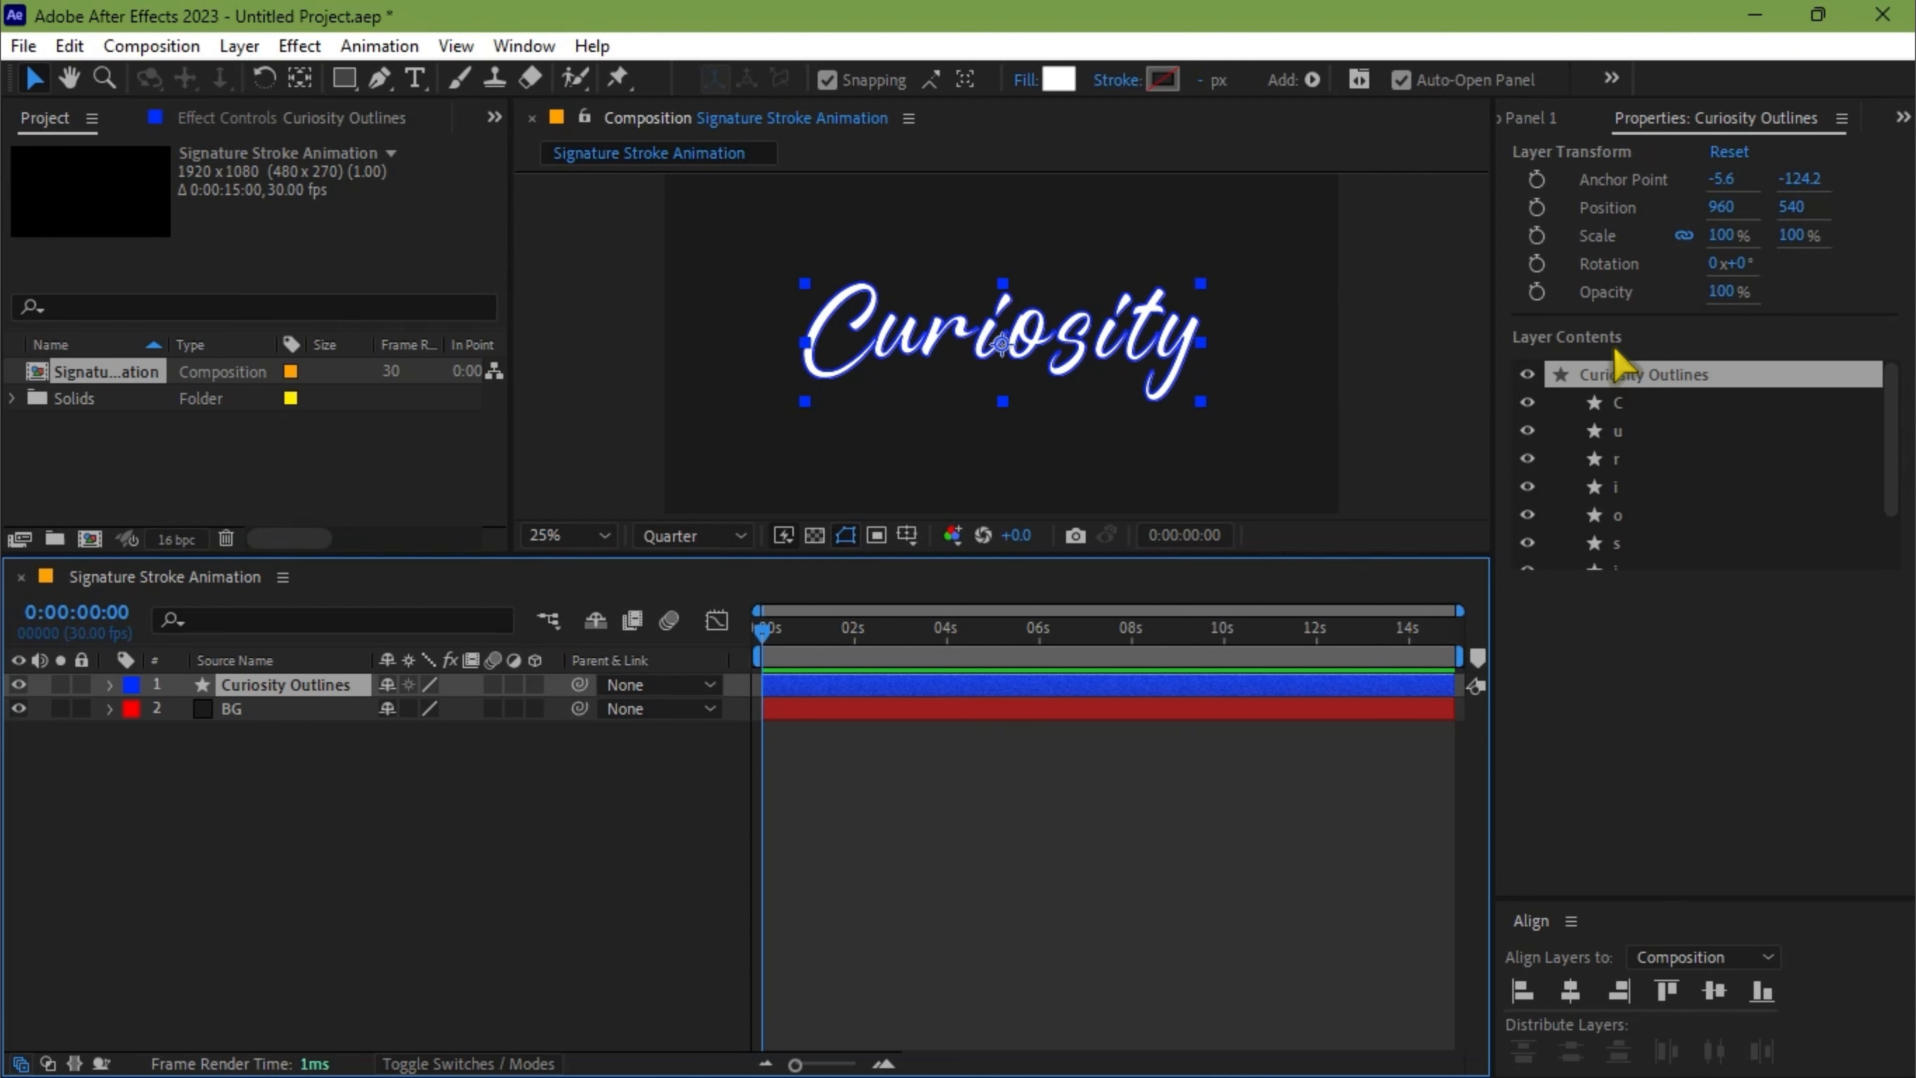
pyautogui.scroll(-1, 1621, 453)
pyautogui.click(1636, 391)
pyautogui.scroll(-2, 1641, 453)
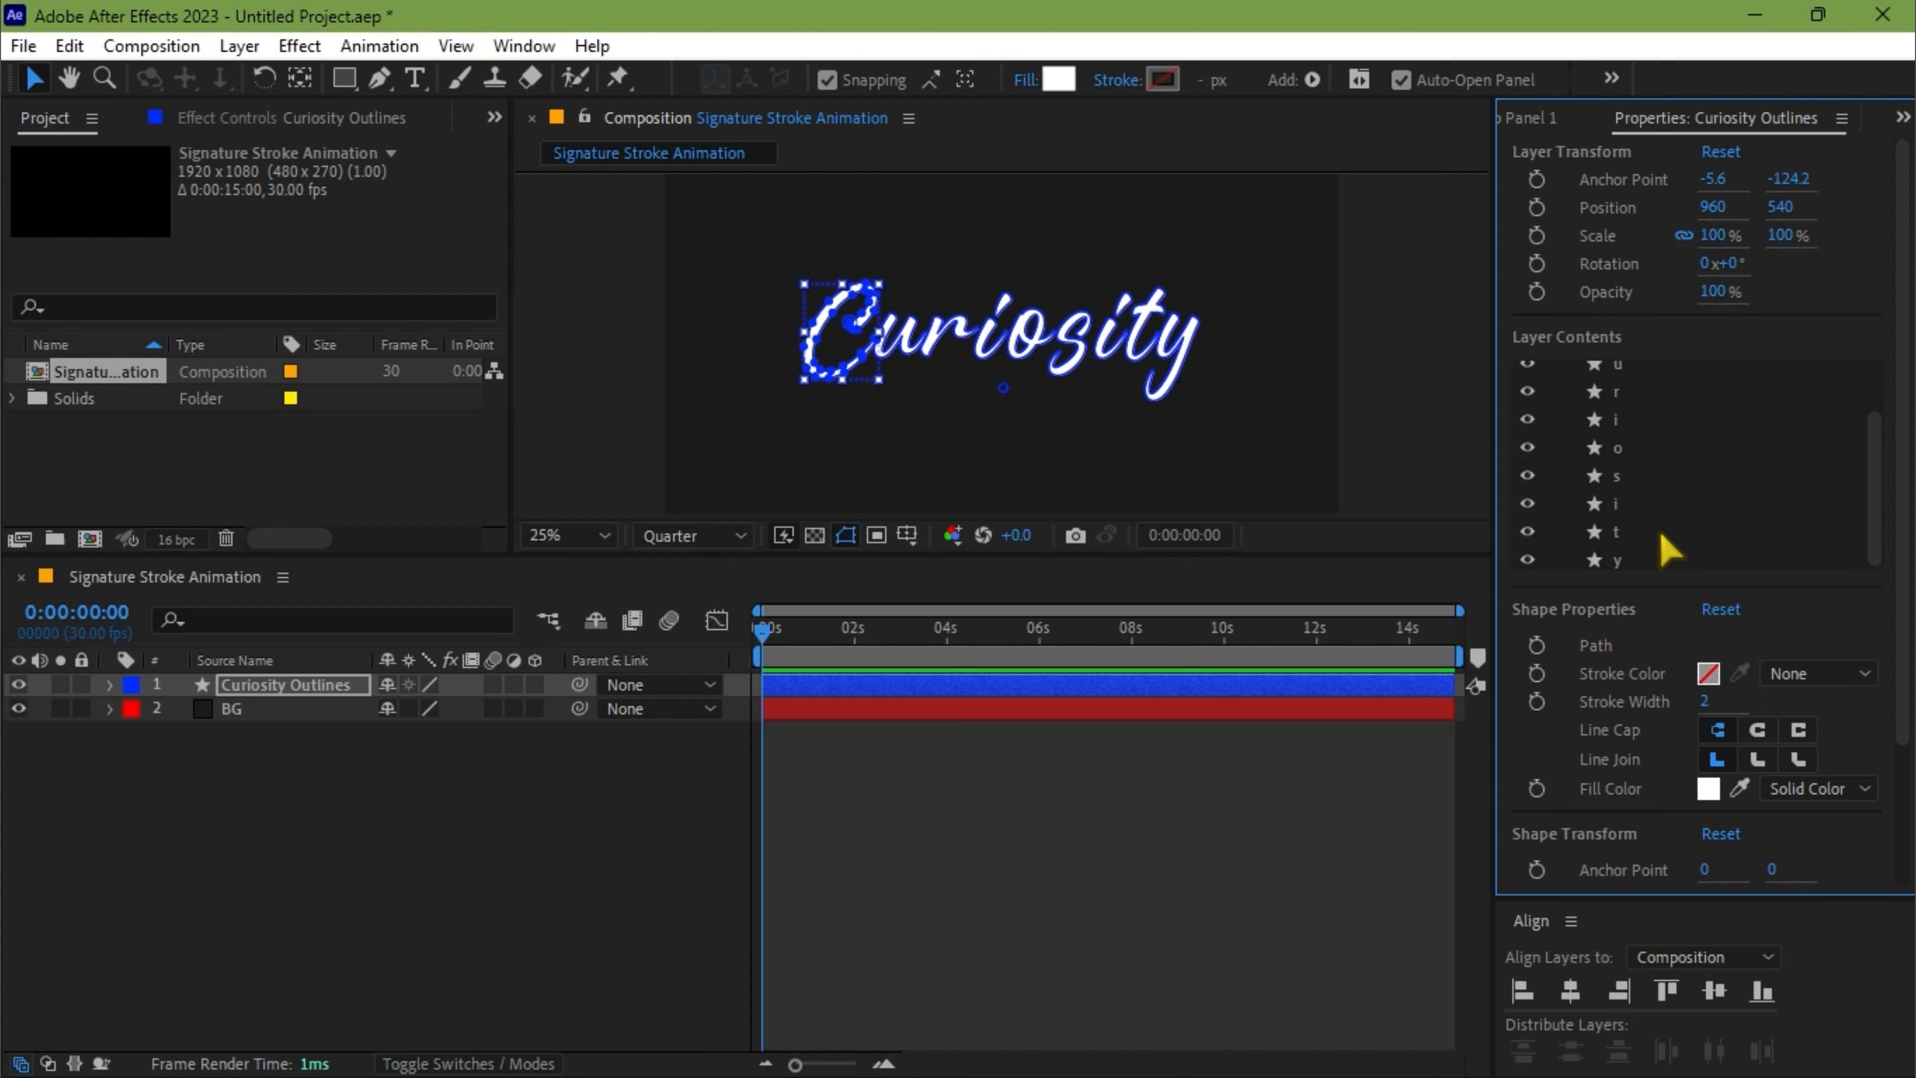
pyautogui.keyDown('shift'); pyautogui.click(1638, 555); pyautogui.keyUp('shift')
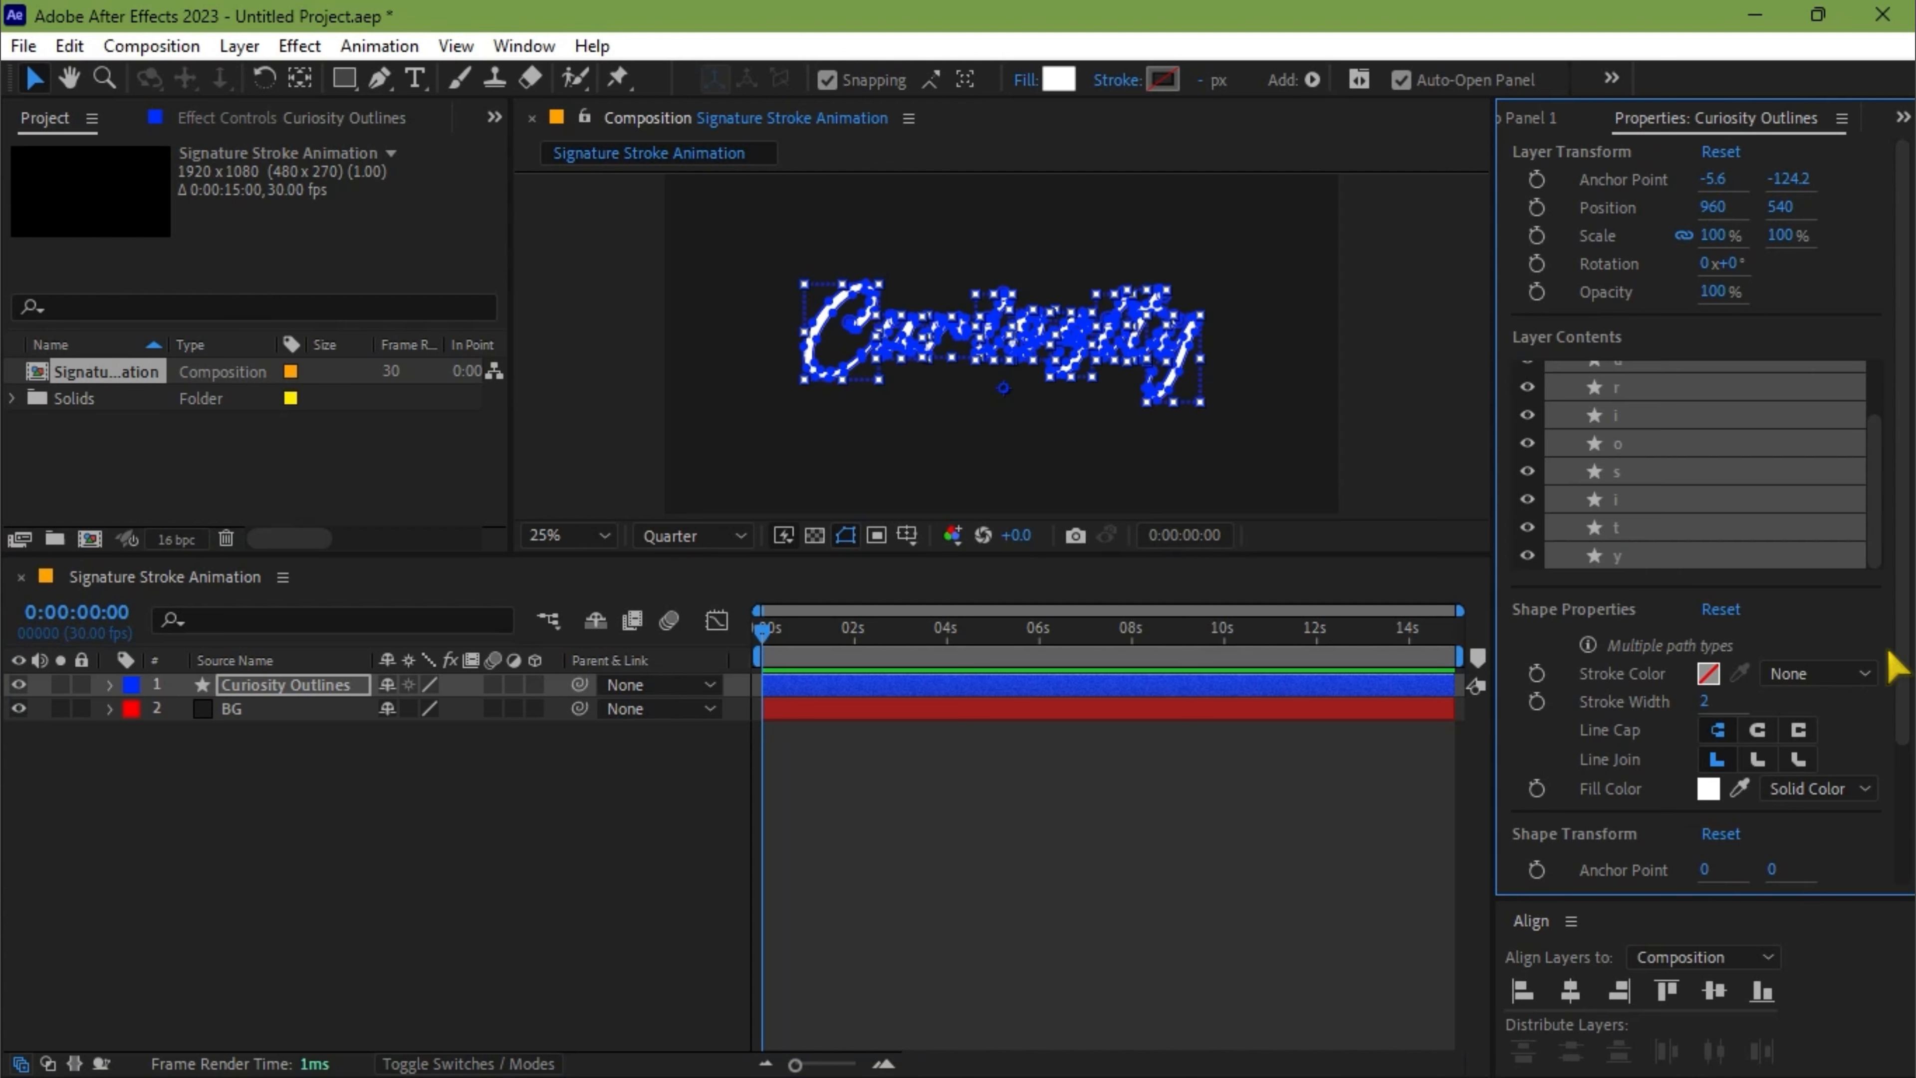
pyautogui.click(1817, 789)
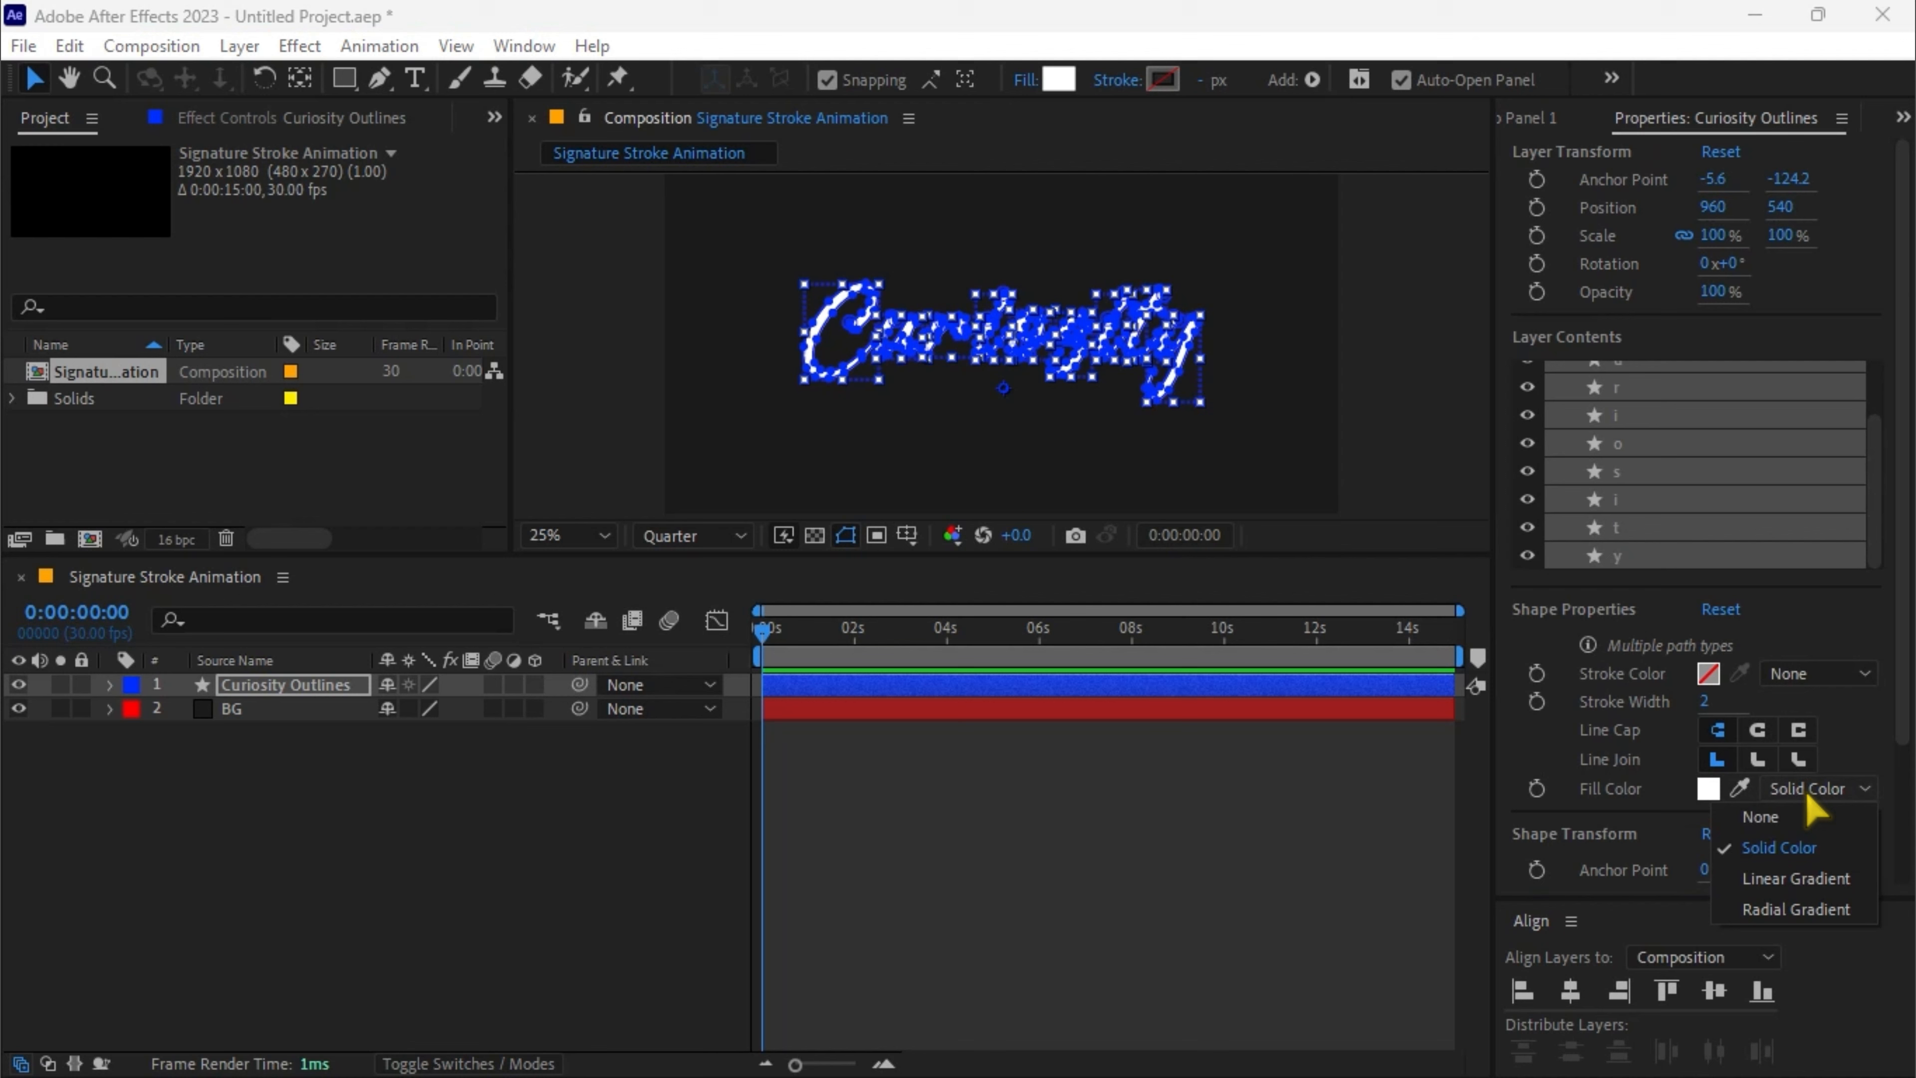
pyautogui.click(1750, 836)
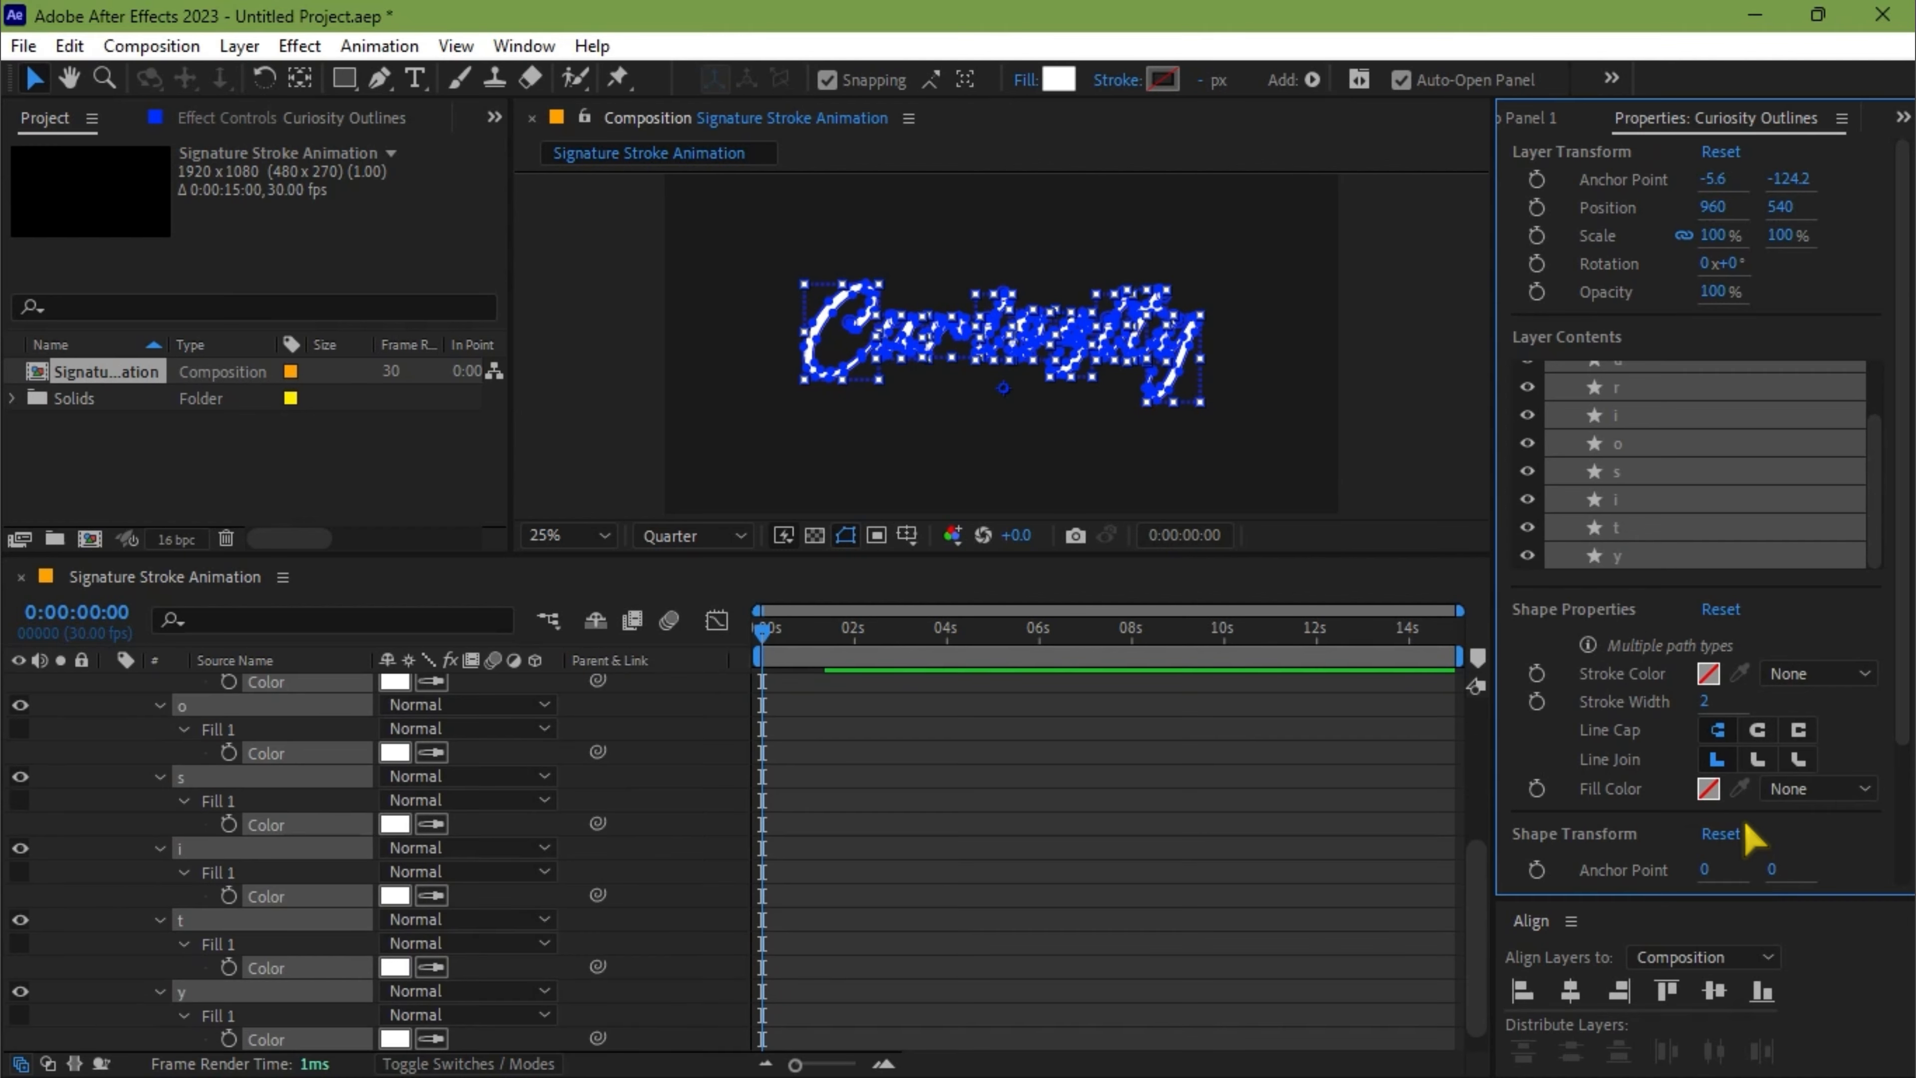
# Give the selected letter shapes a round line cap and a stroke width of 5
pyautogui.click(1758, 729)
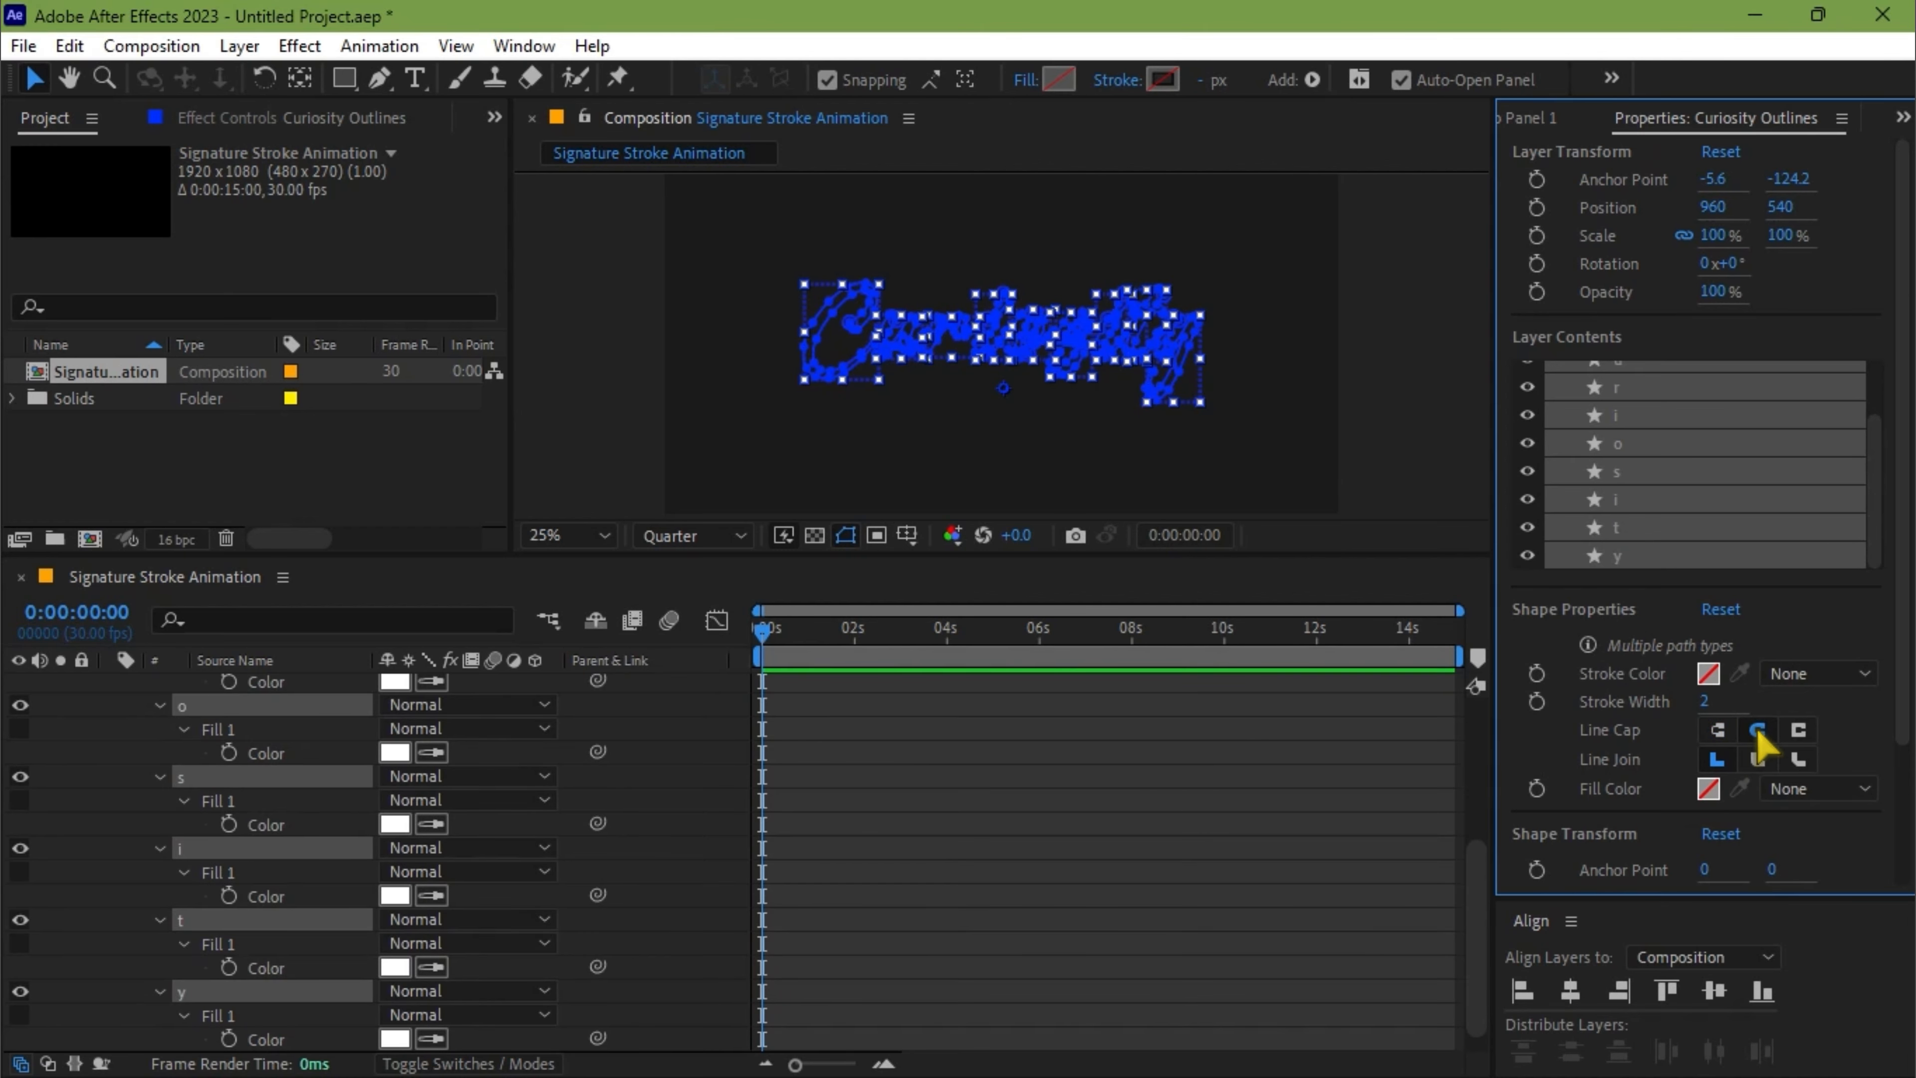
pyautogui.click(1703, 704)
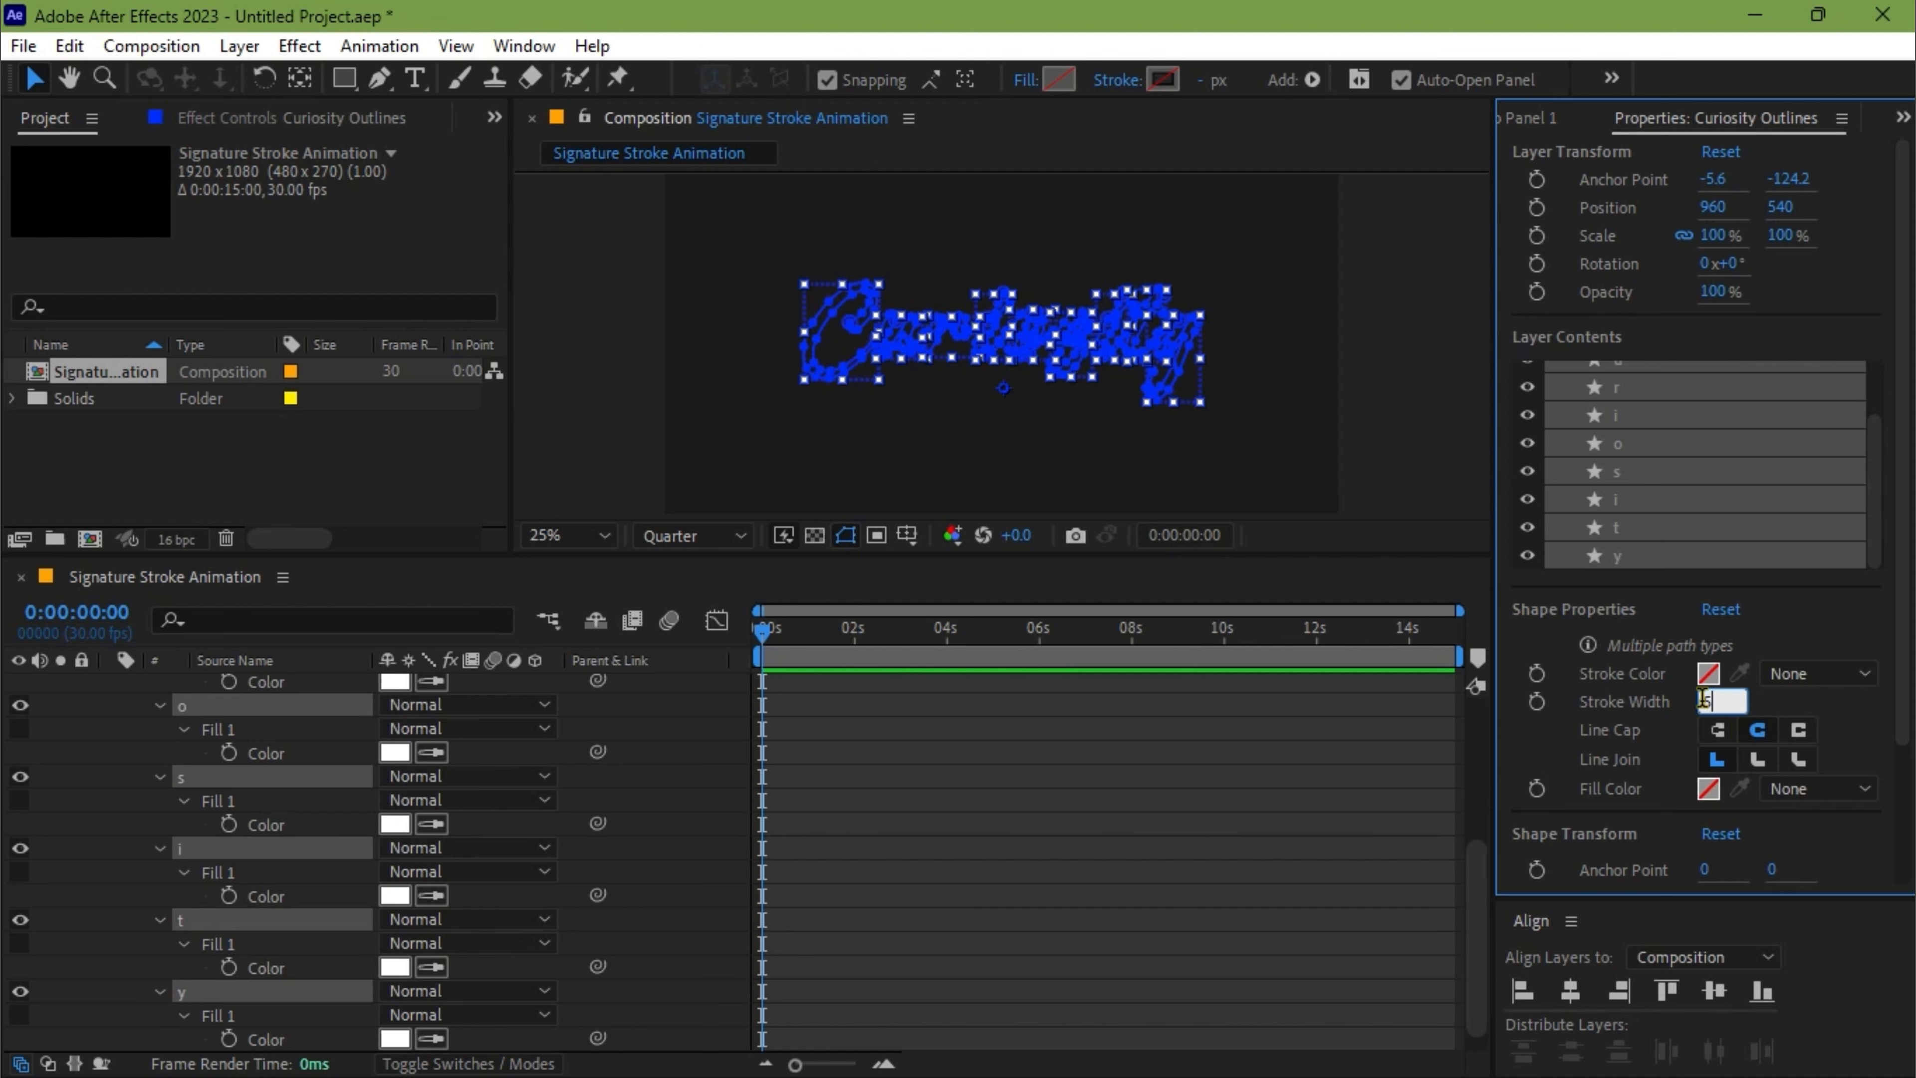
pyautogui.write('5')
pyautogui.press('Return')
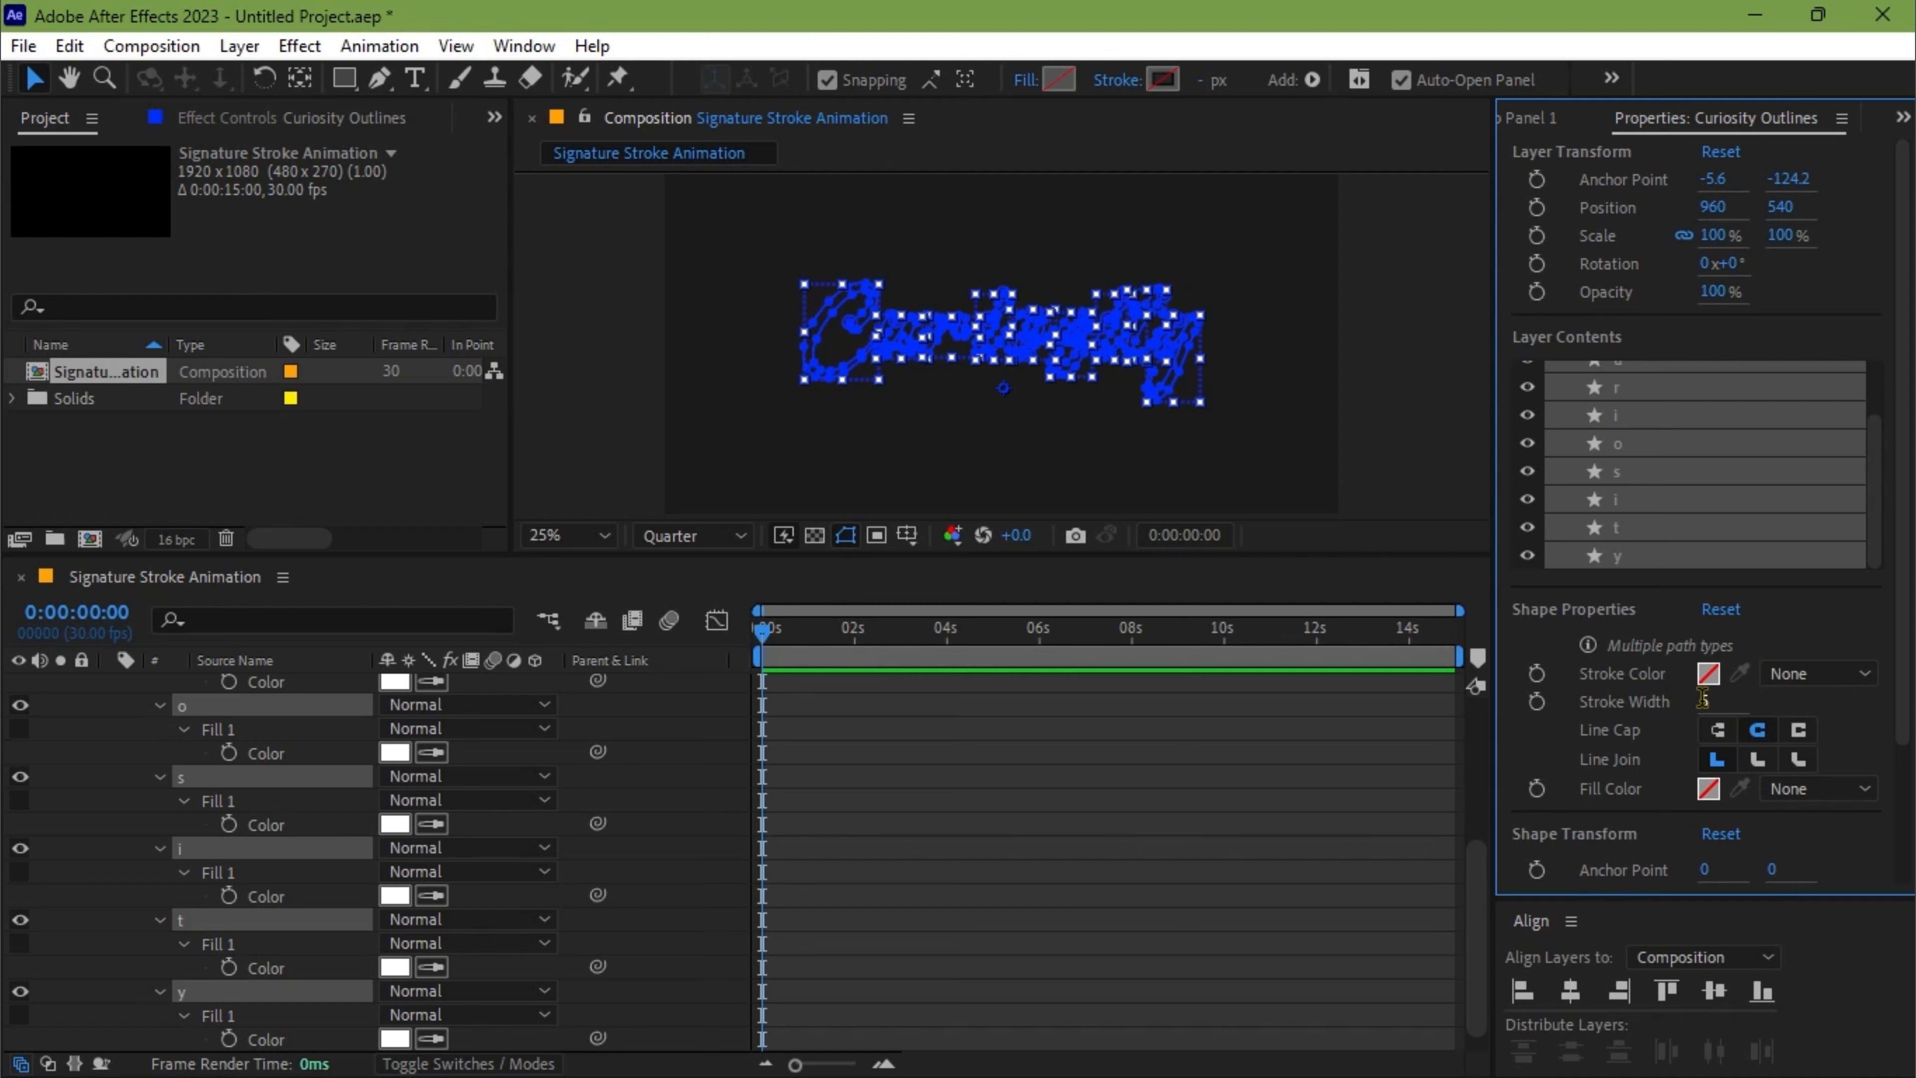
# Set the letter shapes' stroke to a solid color of white, FFFFFF
pyautogui.click(1820, 679)
pyautogui.click(1791, 731)
pyautogui.click(1708, 673)
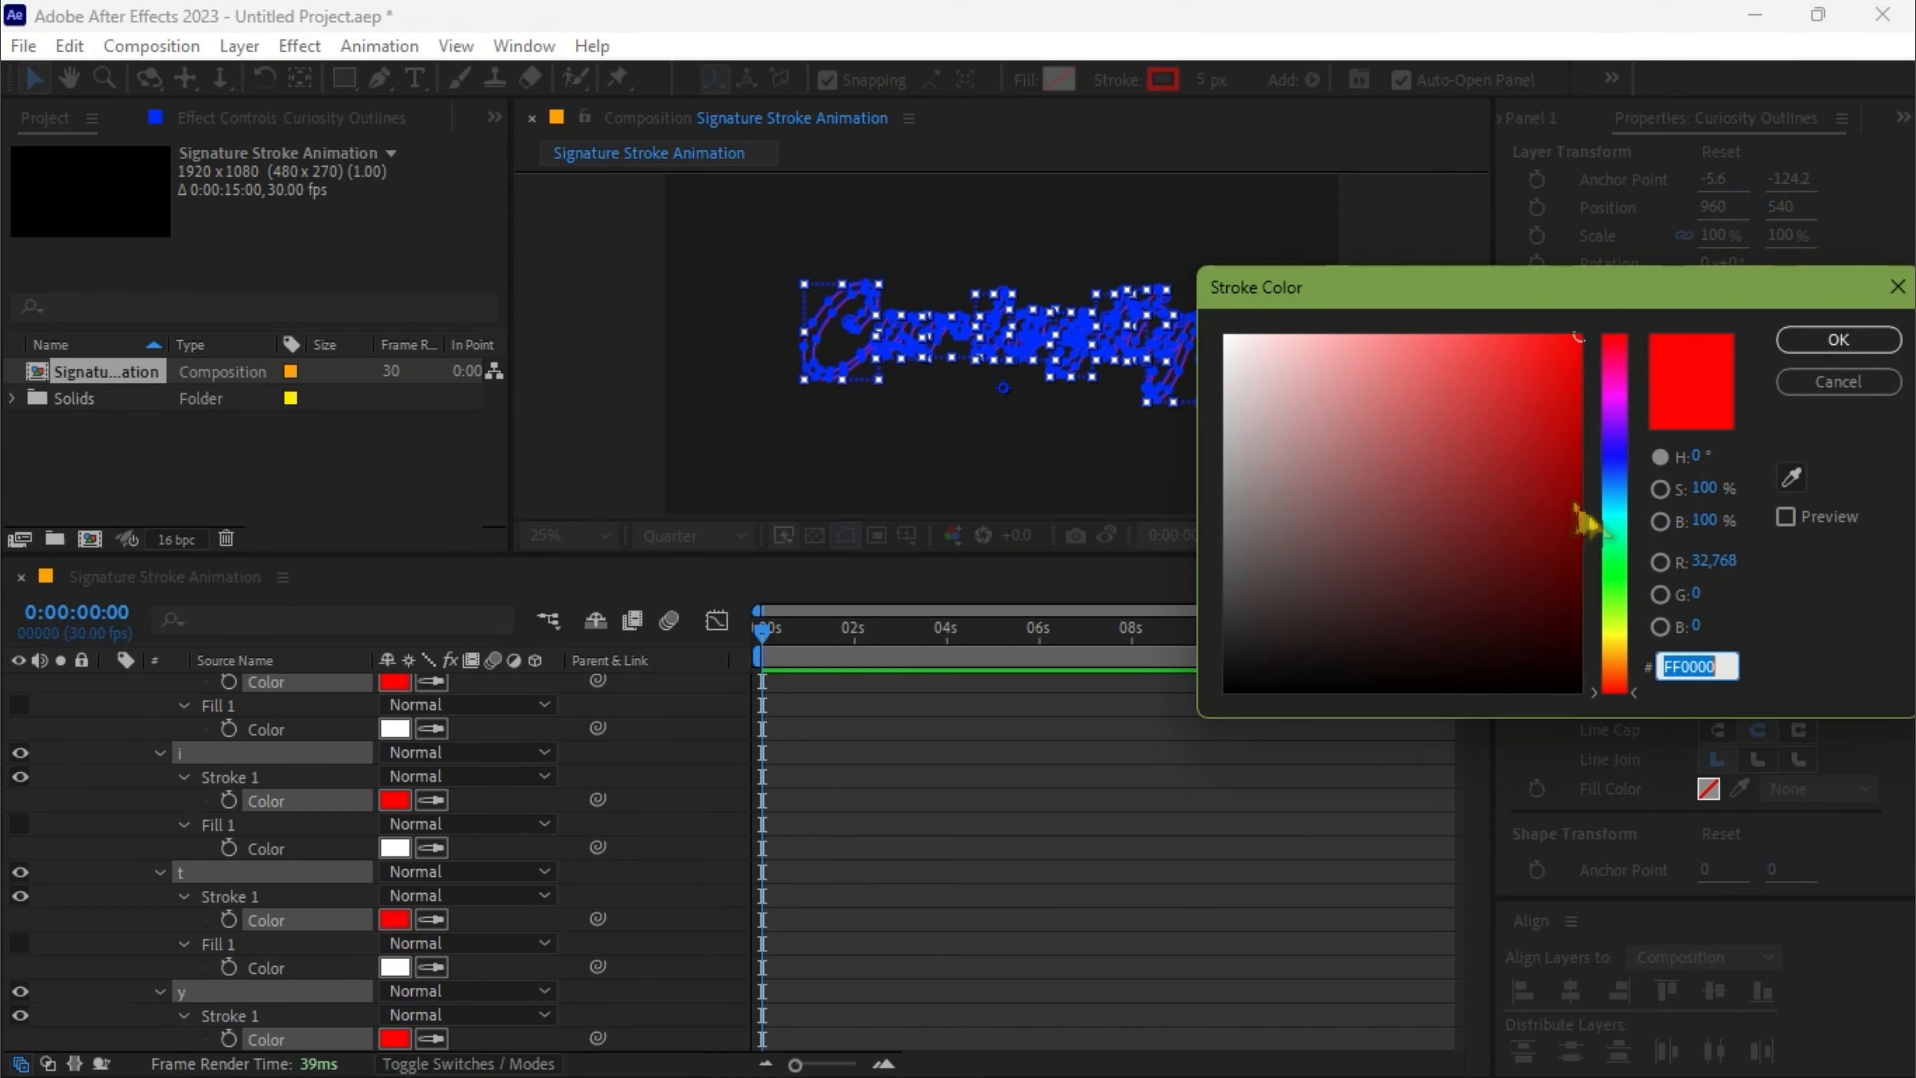
pyautogui.write('FFFFFF')
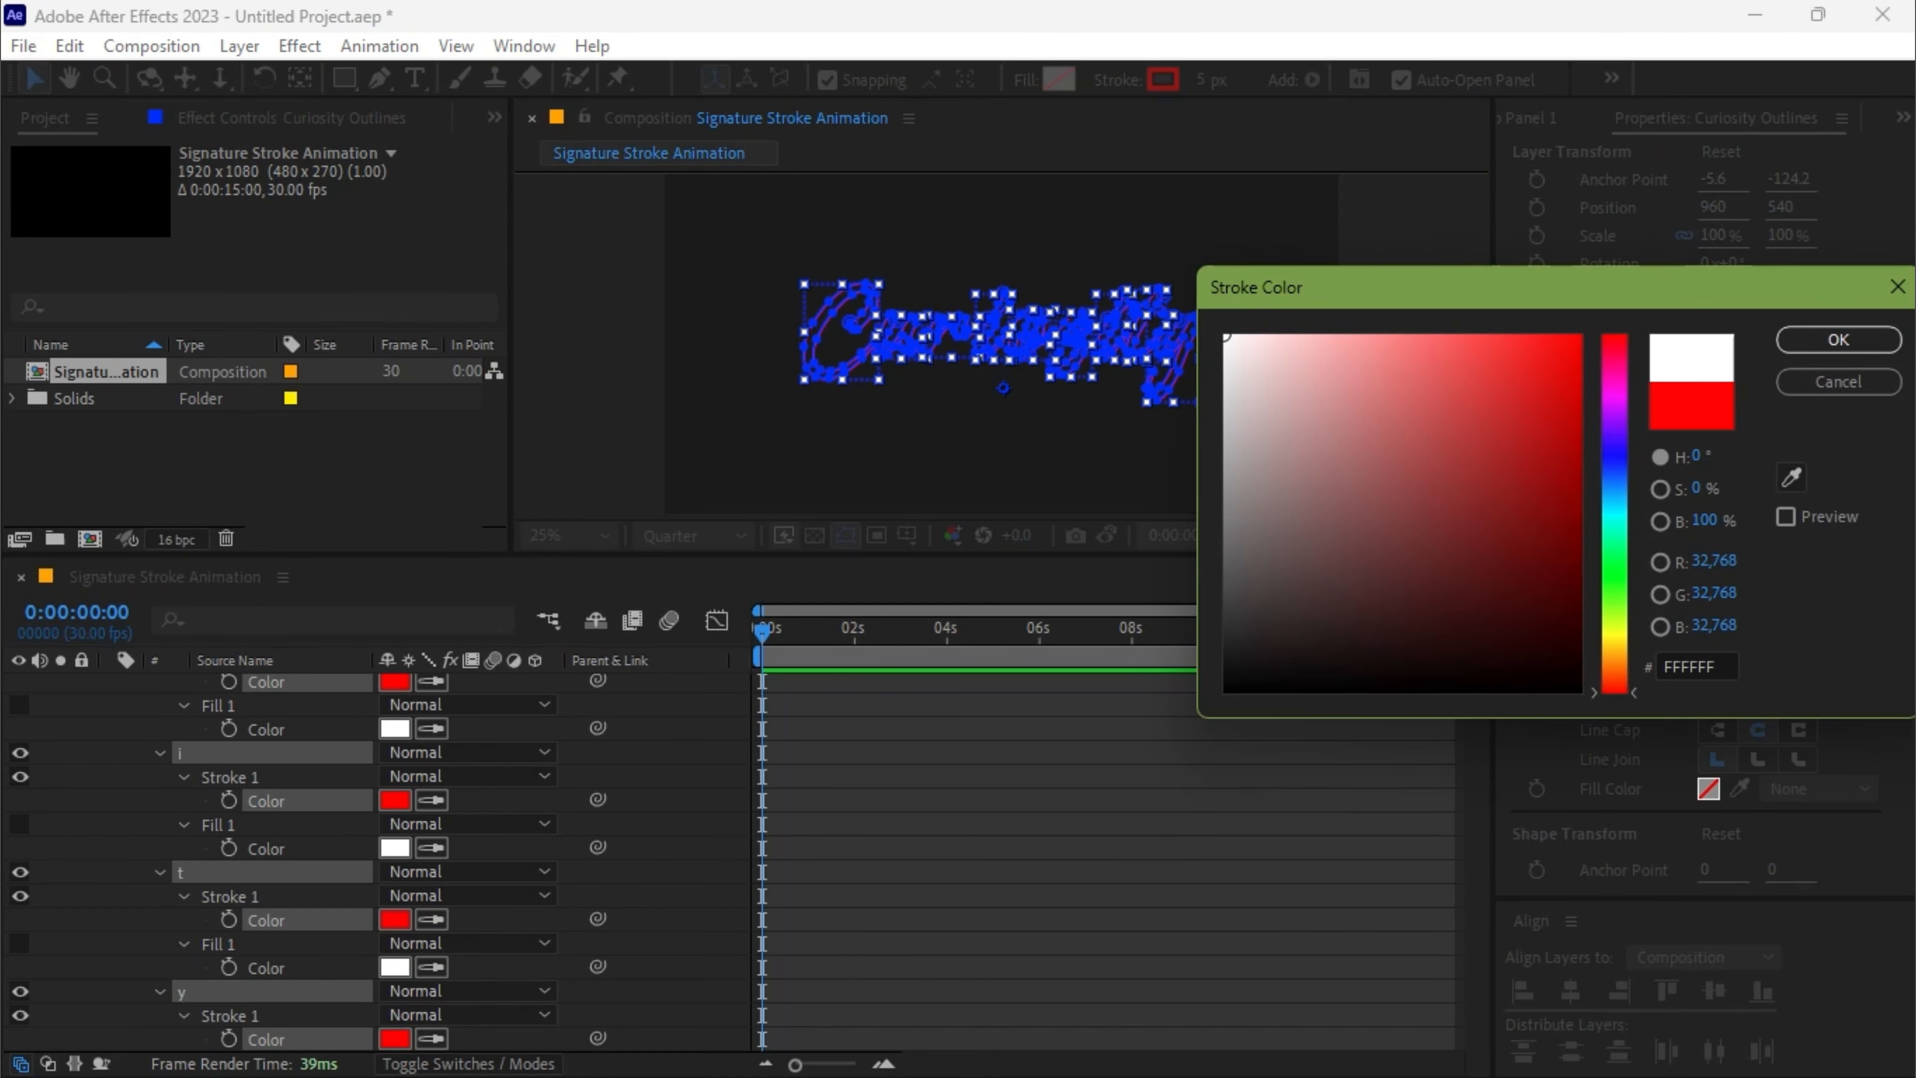
pyautogui.click(1846, 340)
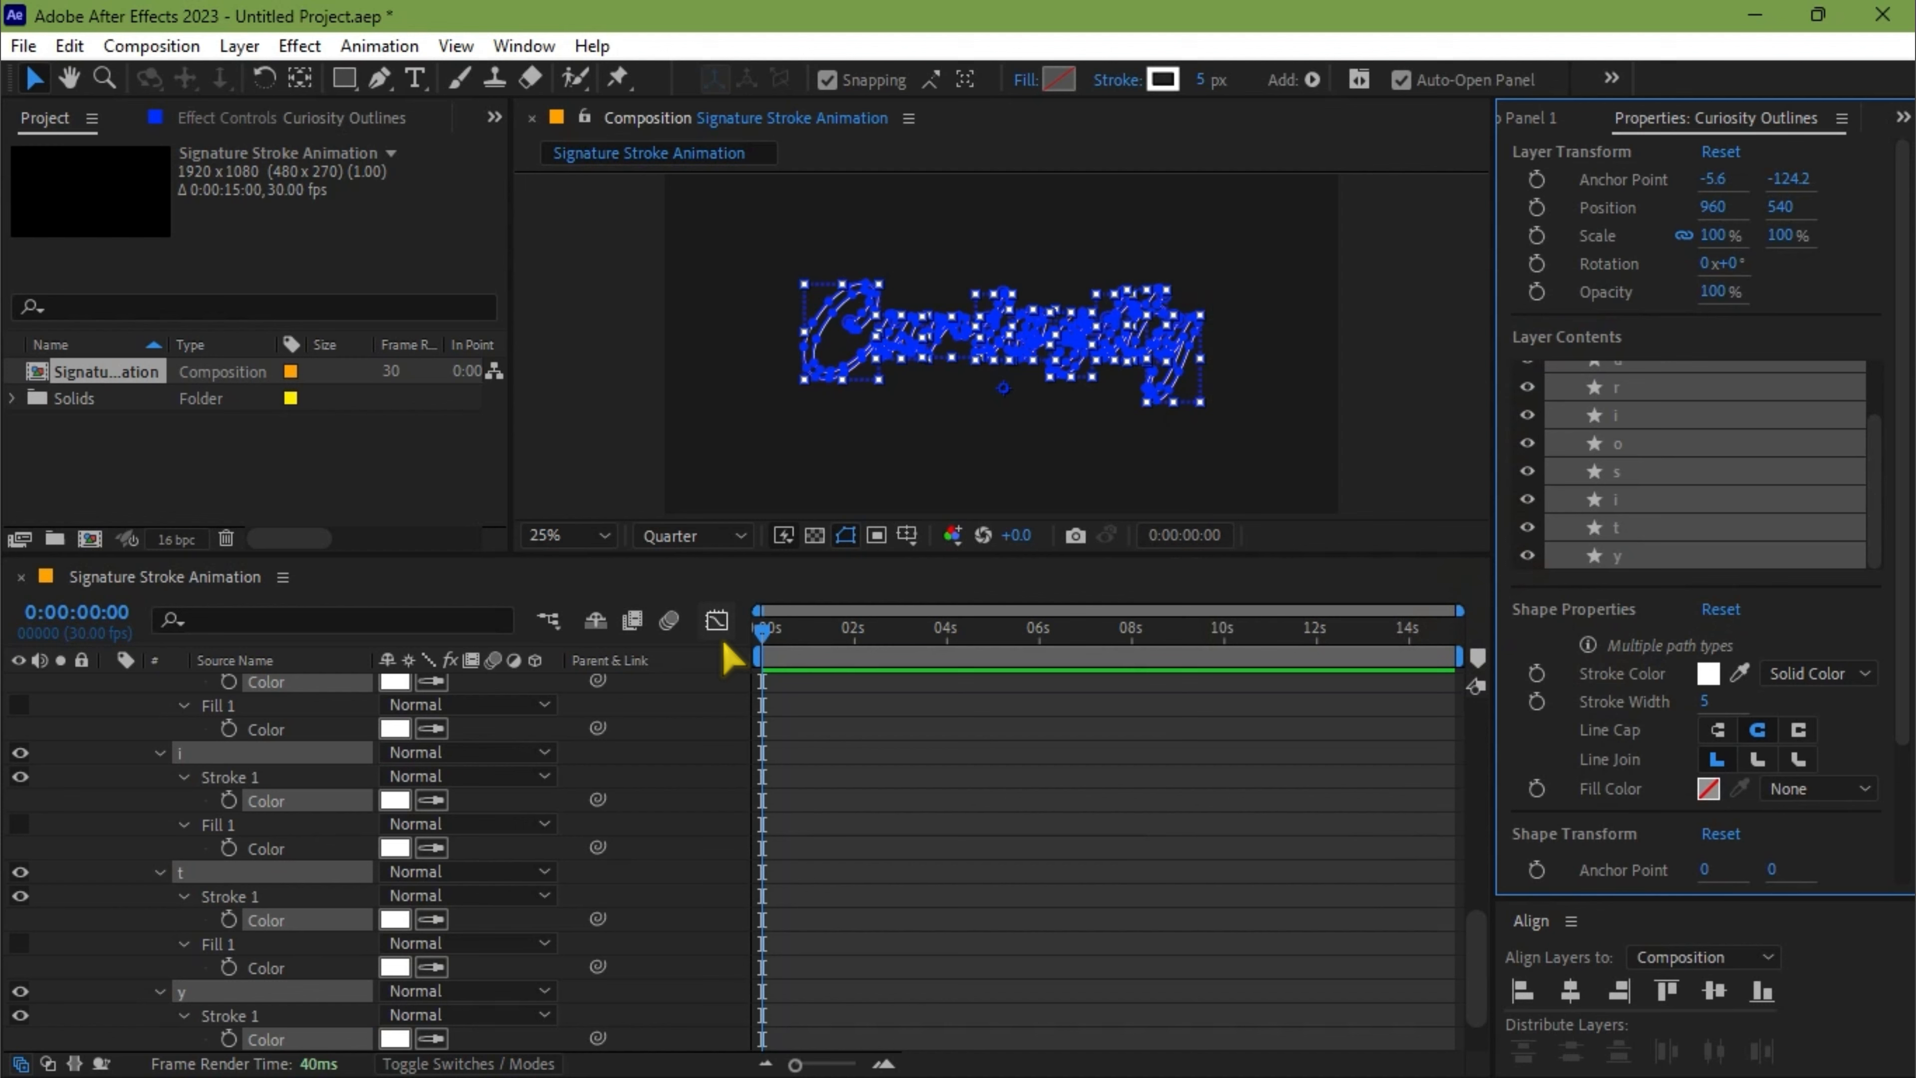
# Add Trim Paths to every letter group from C to y in the Curiosity Outlines layer's contents
pyautogui.press('u')
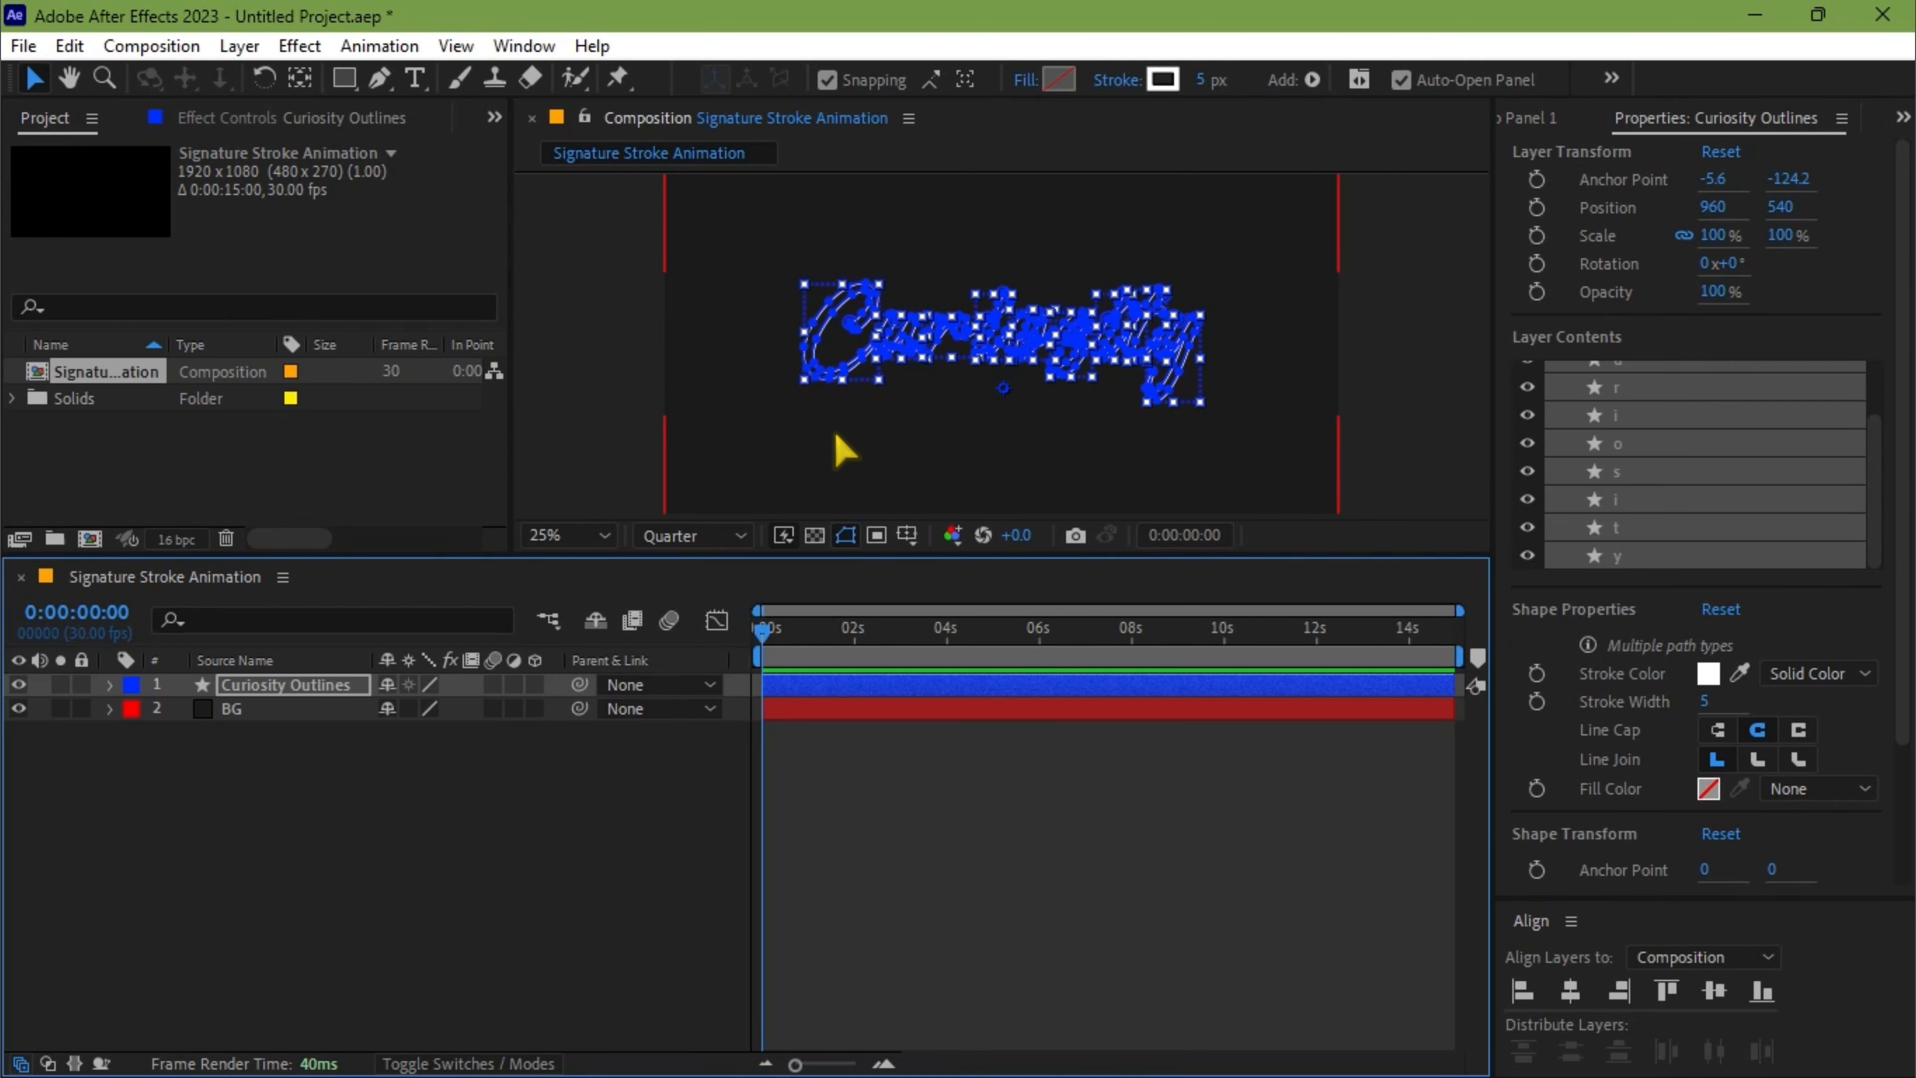
pyautogui.click(252, 685)
pyautogui.click(111, 685)
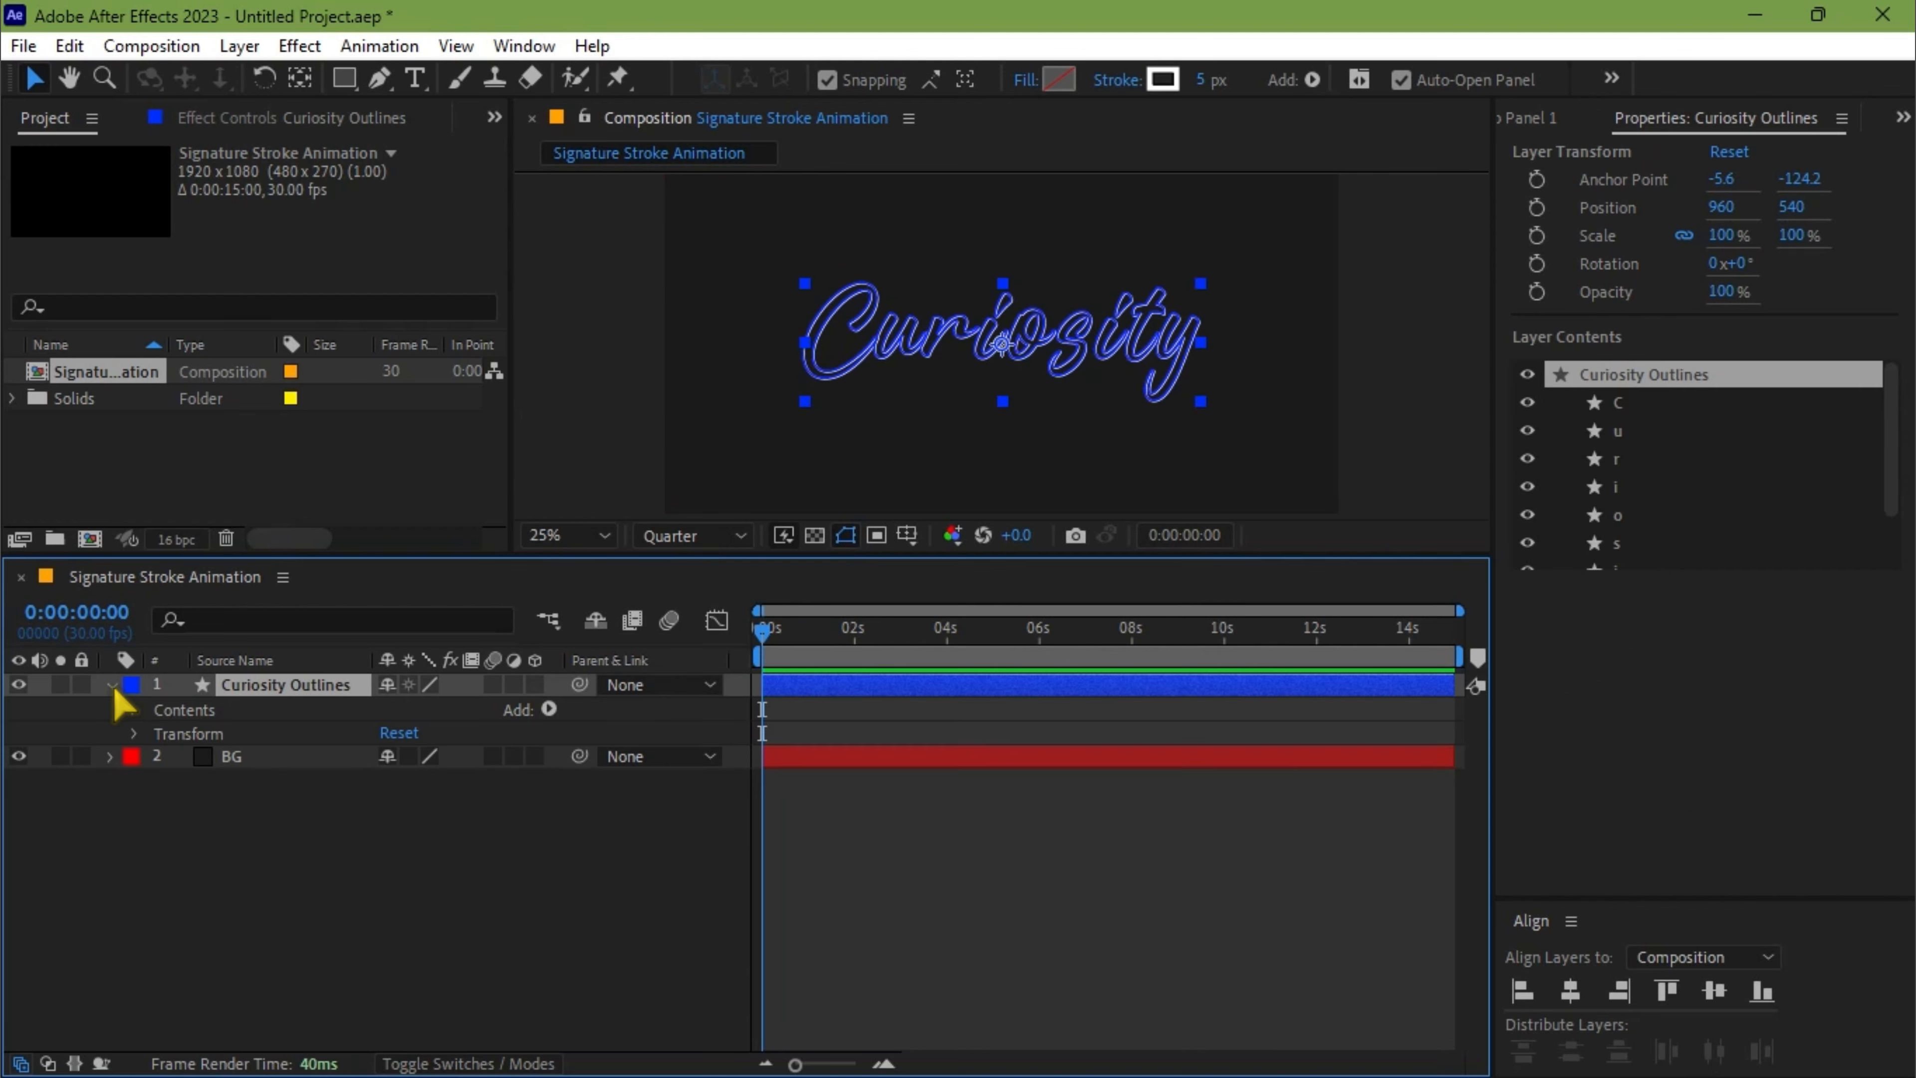
pyautogui.click(135, 710)
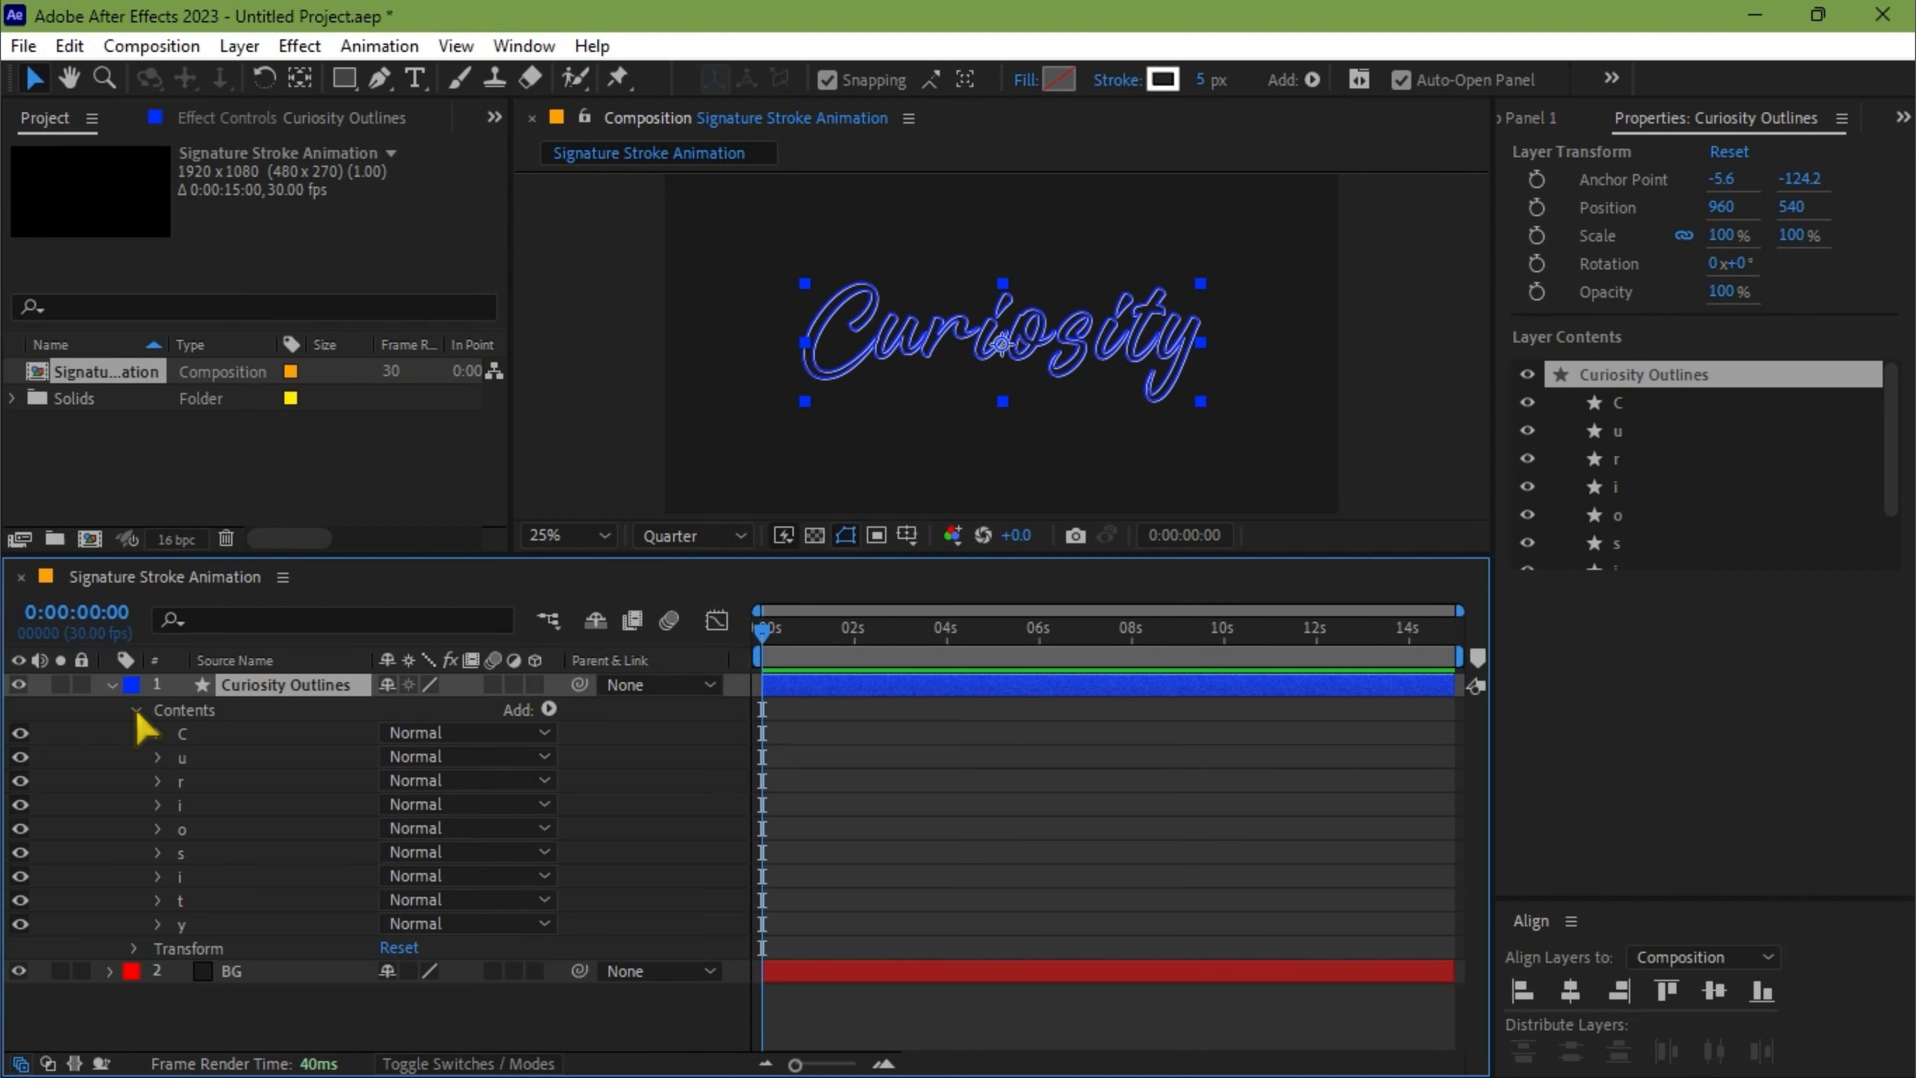
pyautogui.click(203, 733)
pyautogui.keyDown('shift'); pyautogui.click(227, 922); pyautogui.keyUp('shift')
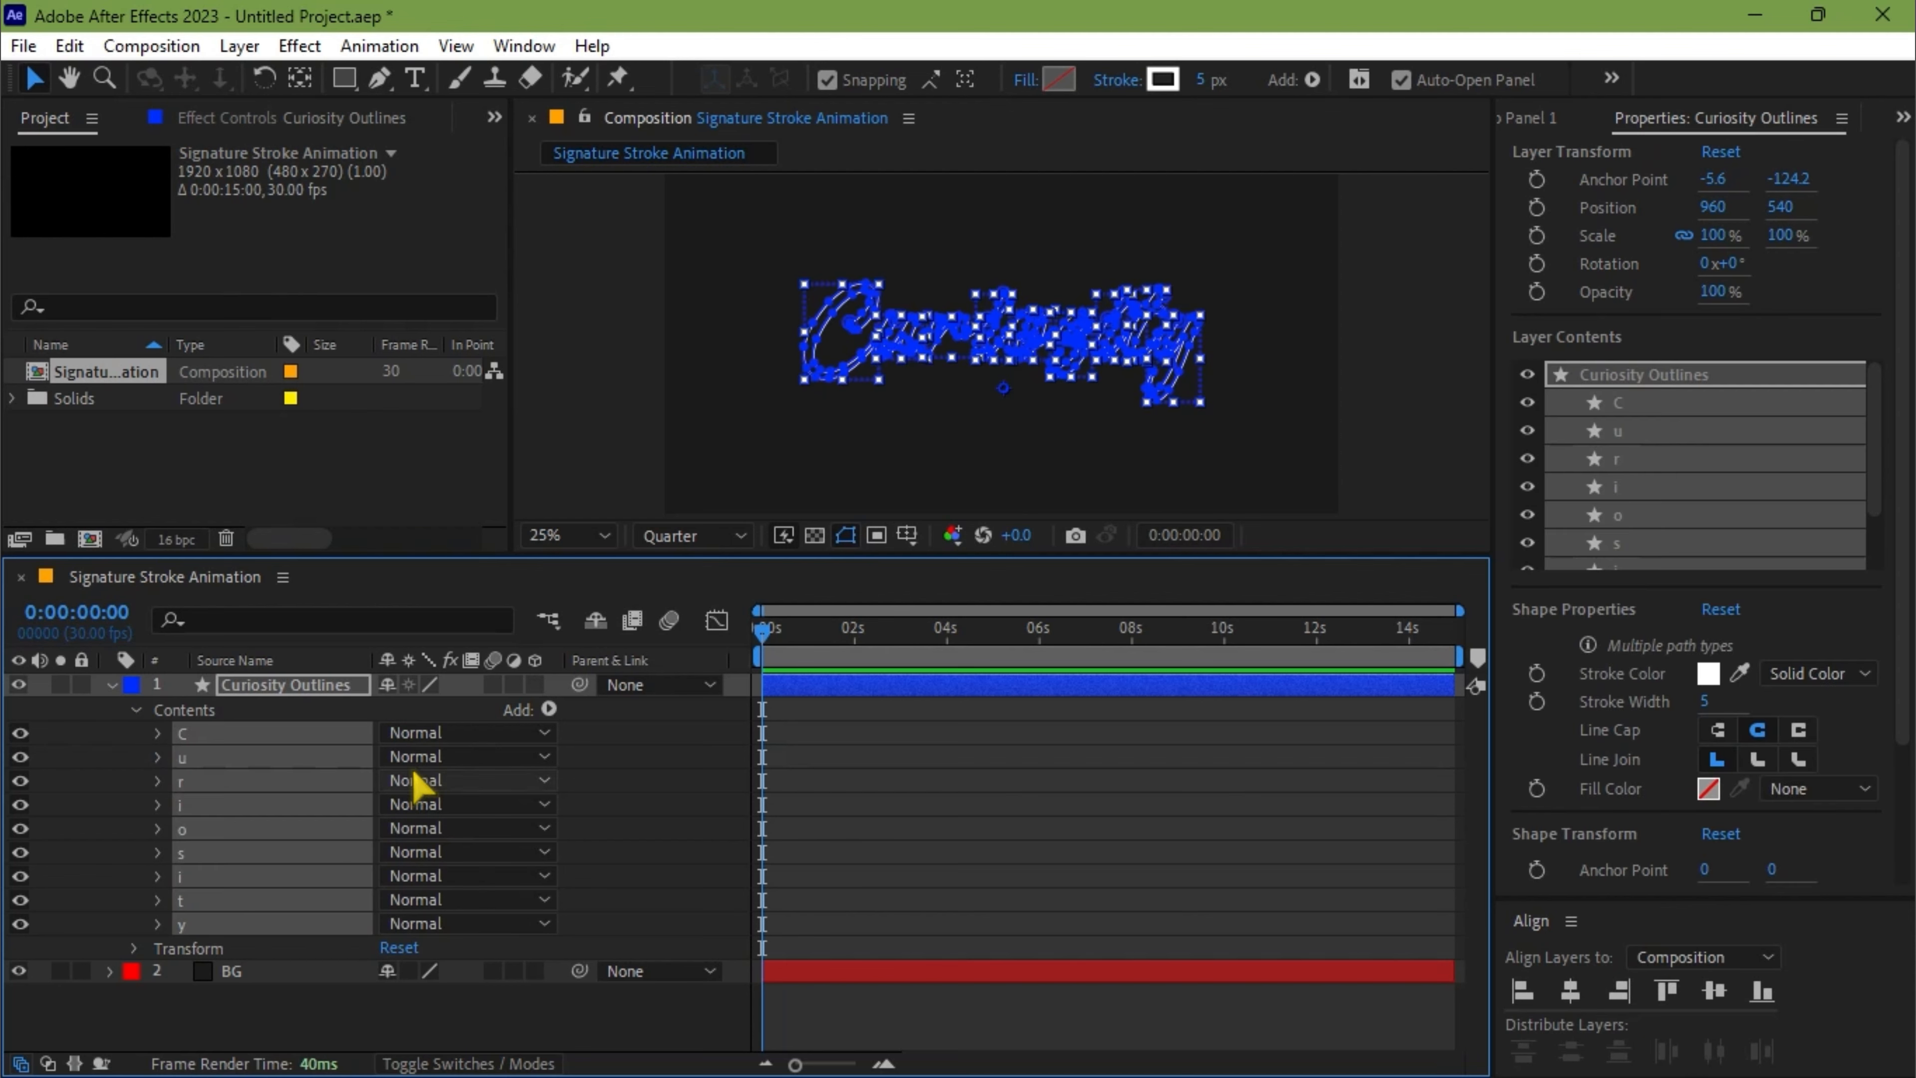
pyautogui.click(549, 710)
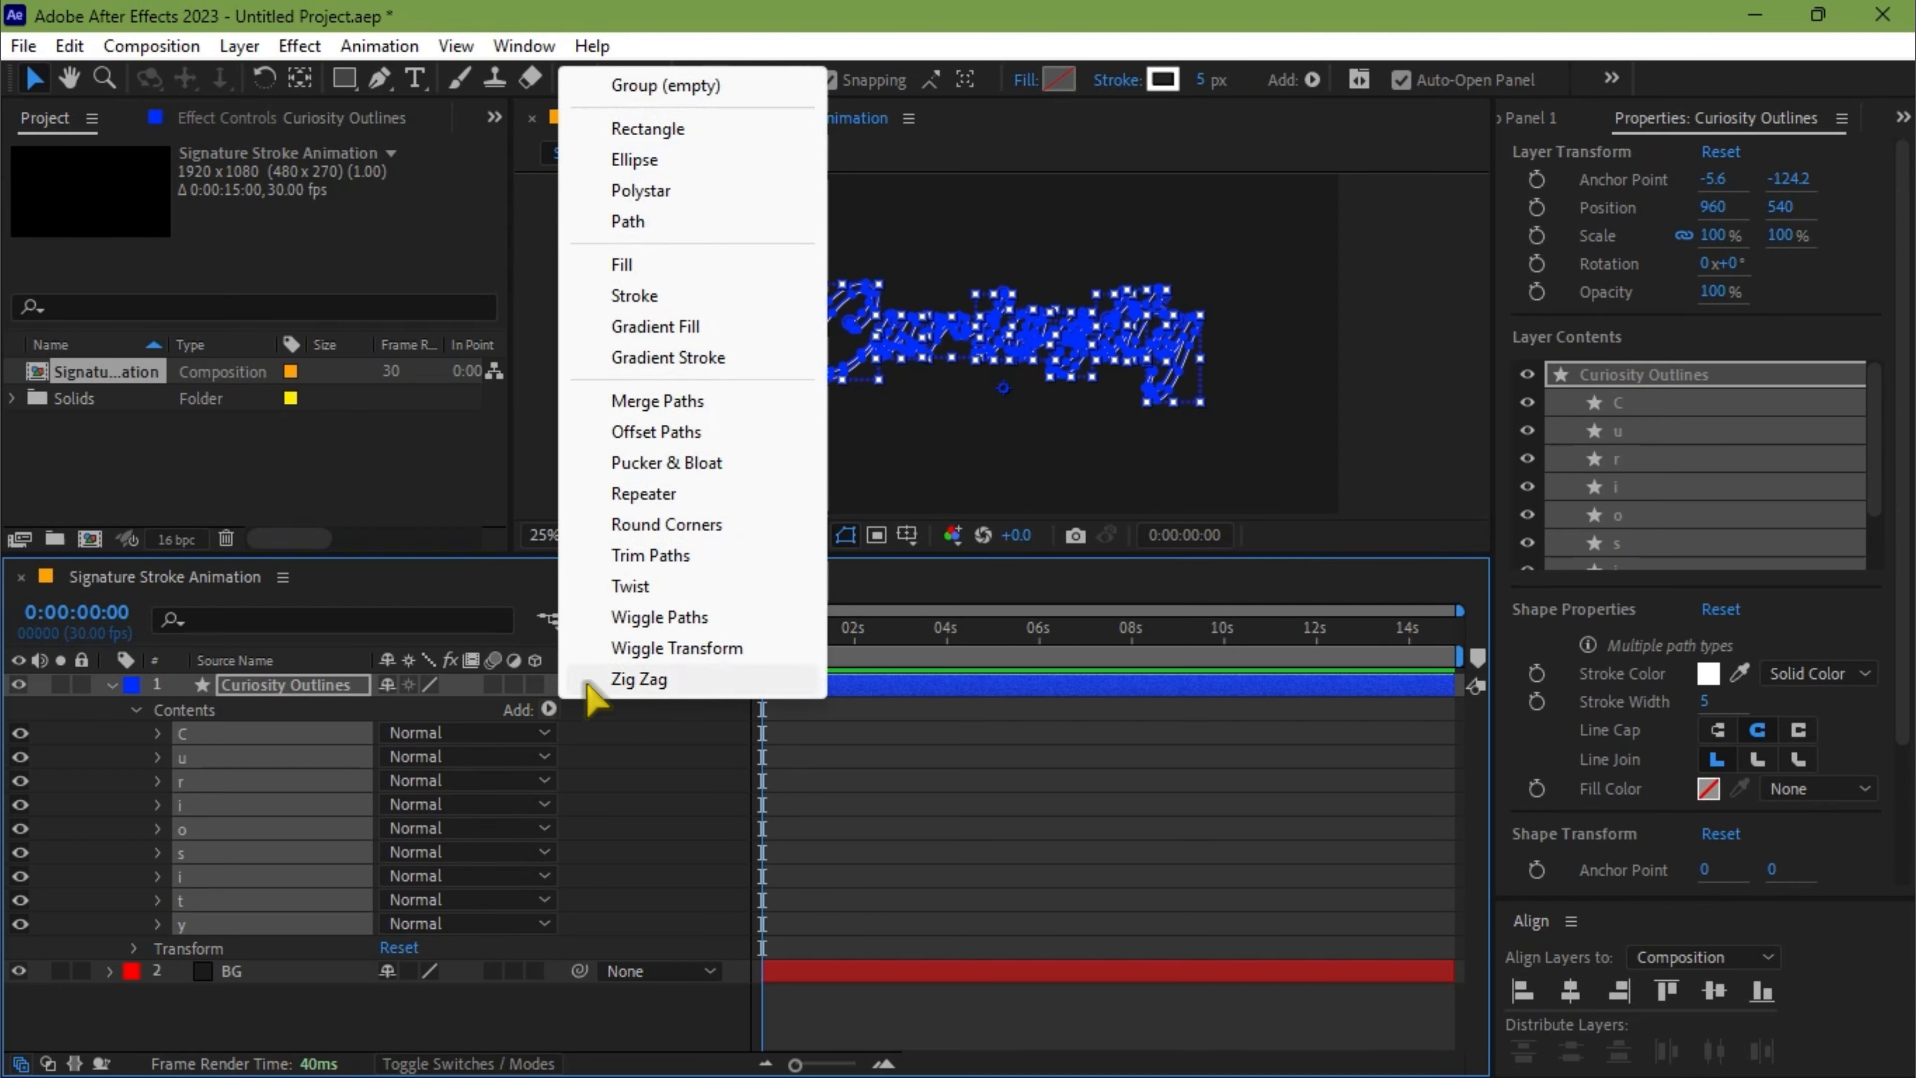
pyautogui.click(645, 555)
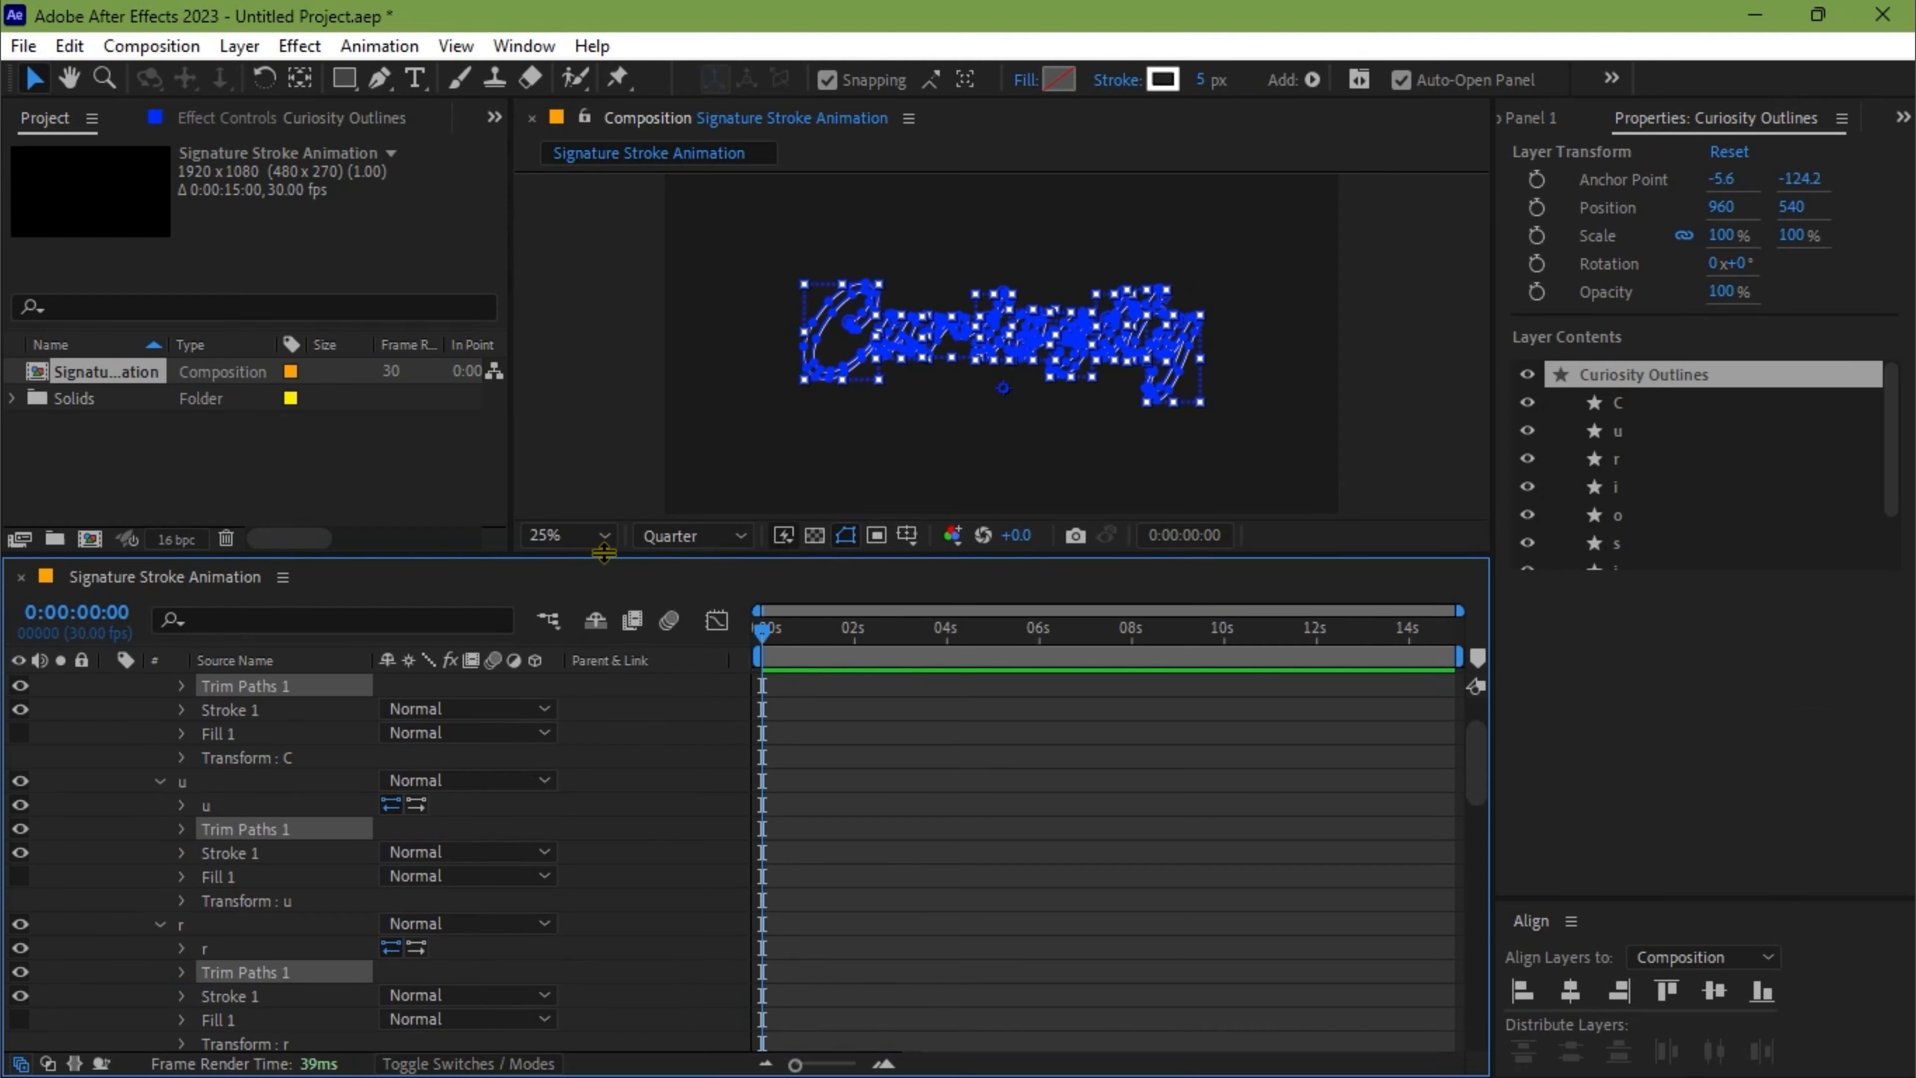
# Keyframe the Trim Paths End value of all letters in the Curiosity Outlines layer at 0% at the composition's start
pyautogui.moveTo(604, 553); pyautogui.dragTo(604, 408)
pyautogui.scroll(3, 299, 664)
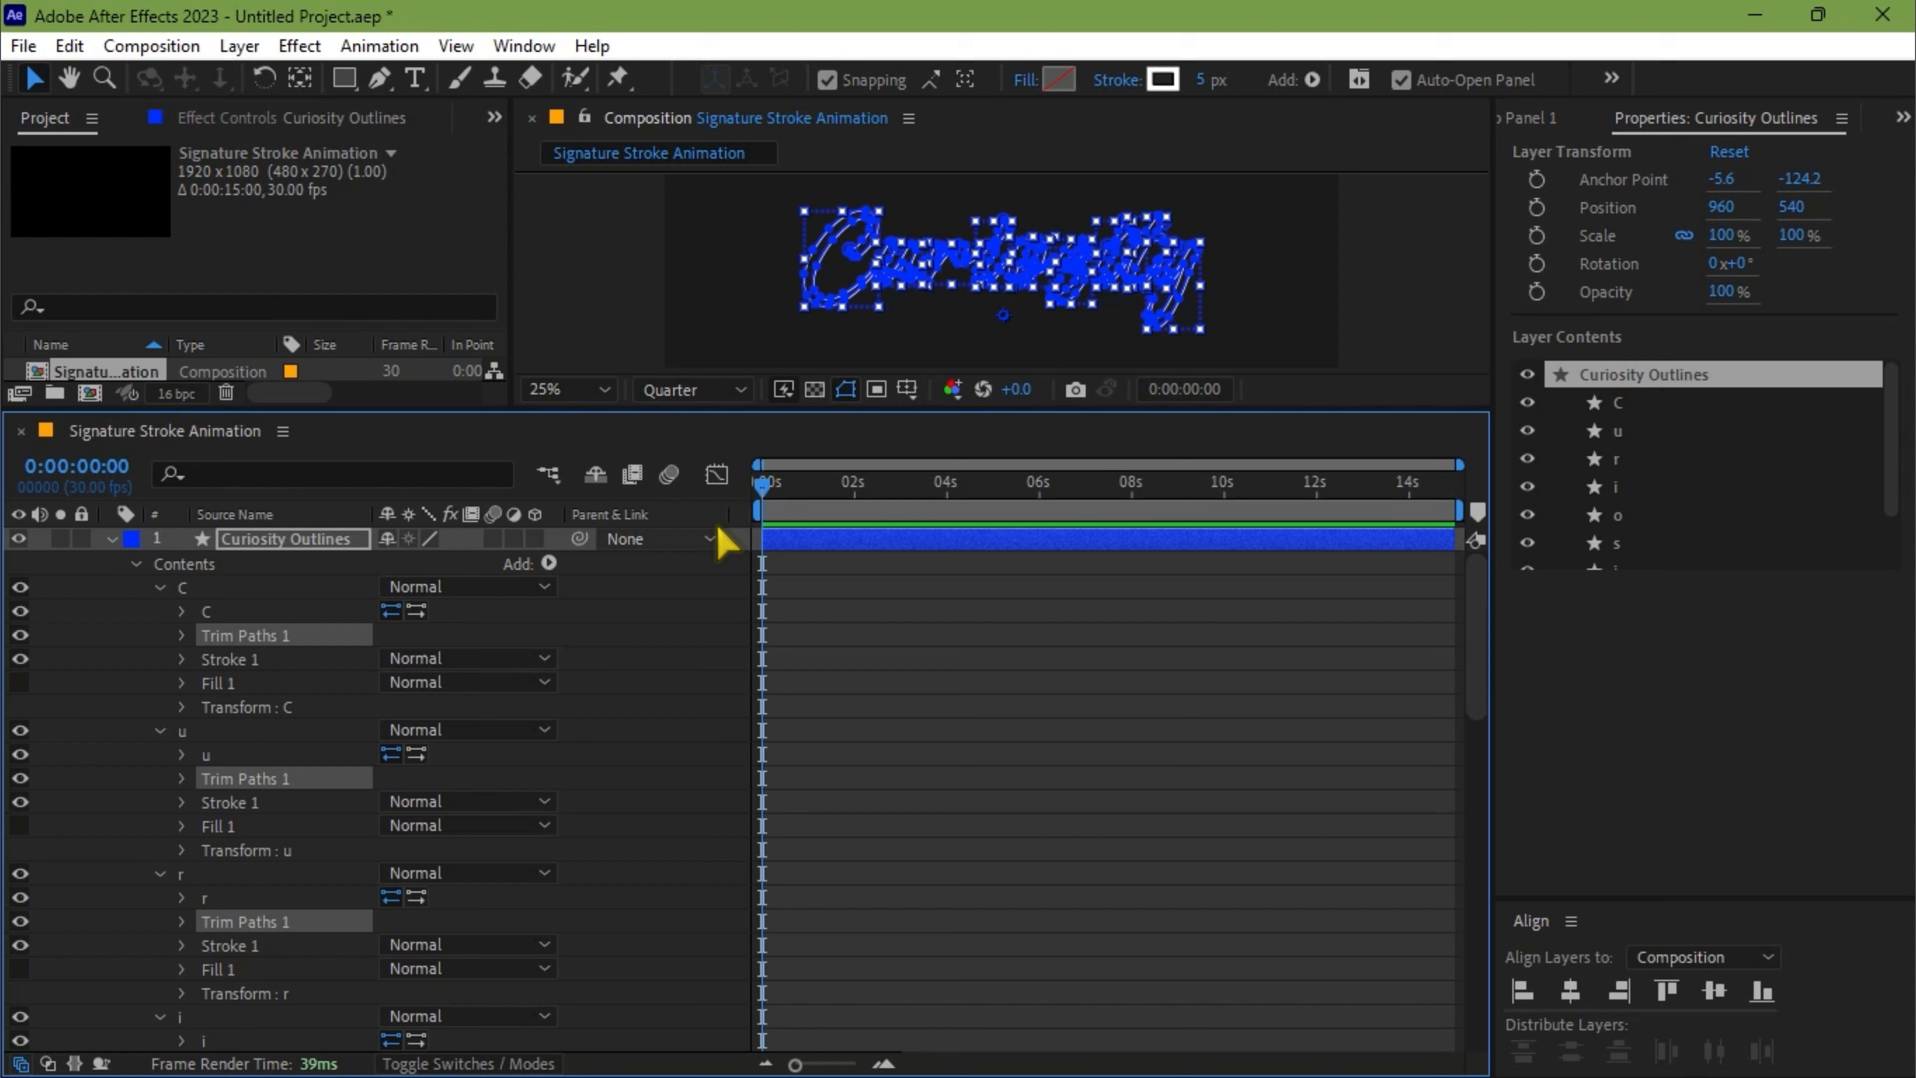
pyautogui.moveTo(764, 487)
pyautogui.mouseDown()
pyautogui.moveTo(846, 491)
pyautogui.moveTo(747, 505)
pyautogui.mouseUp()
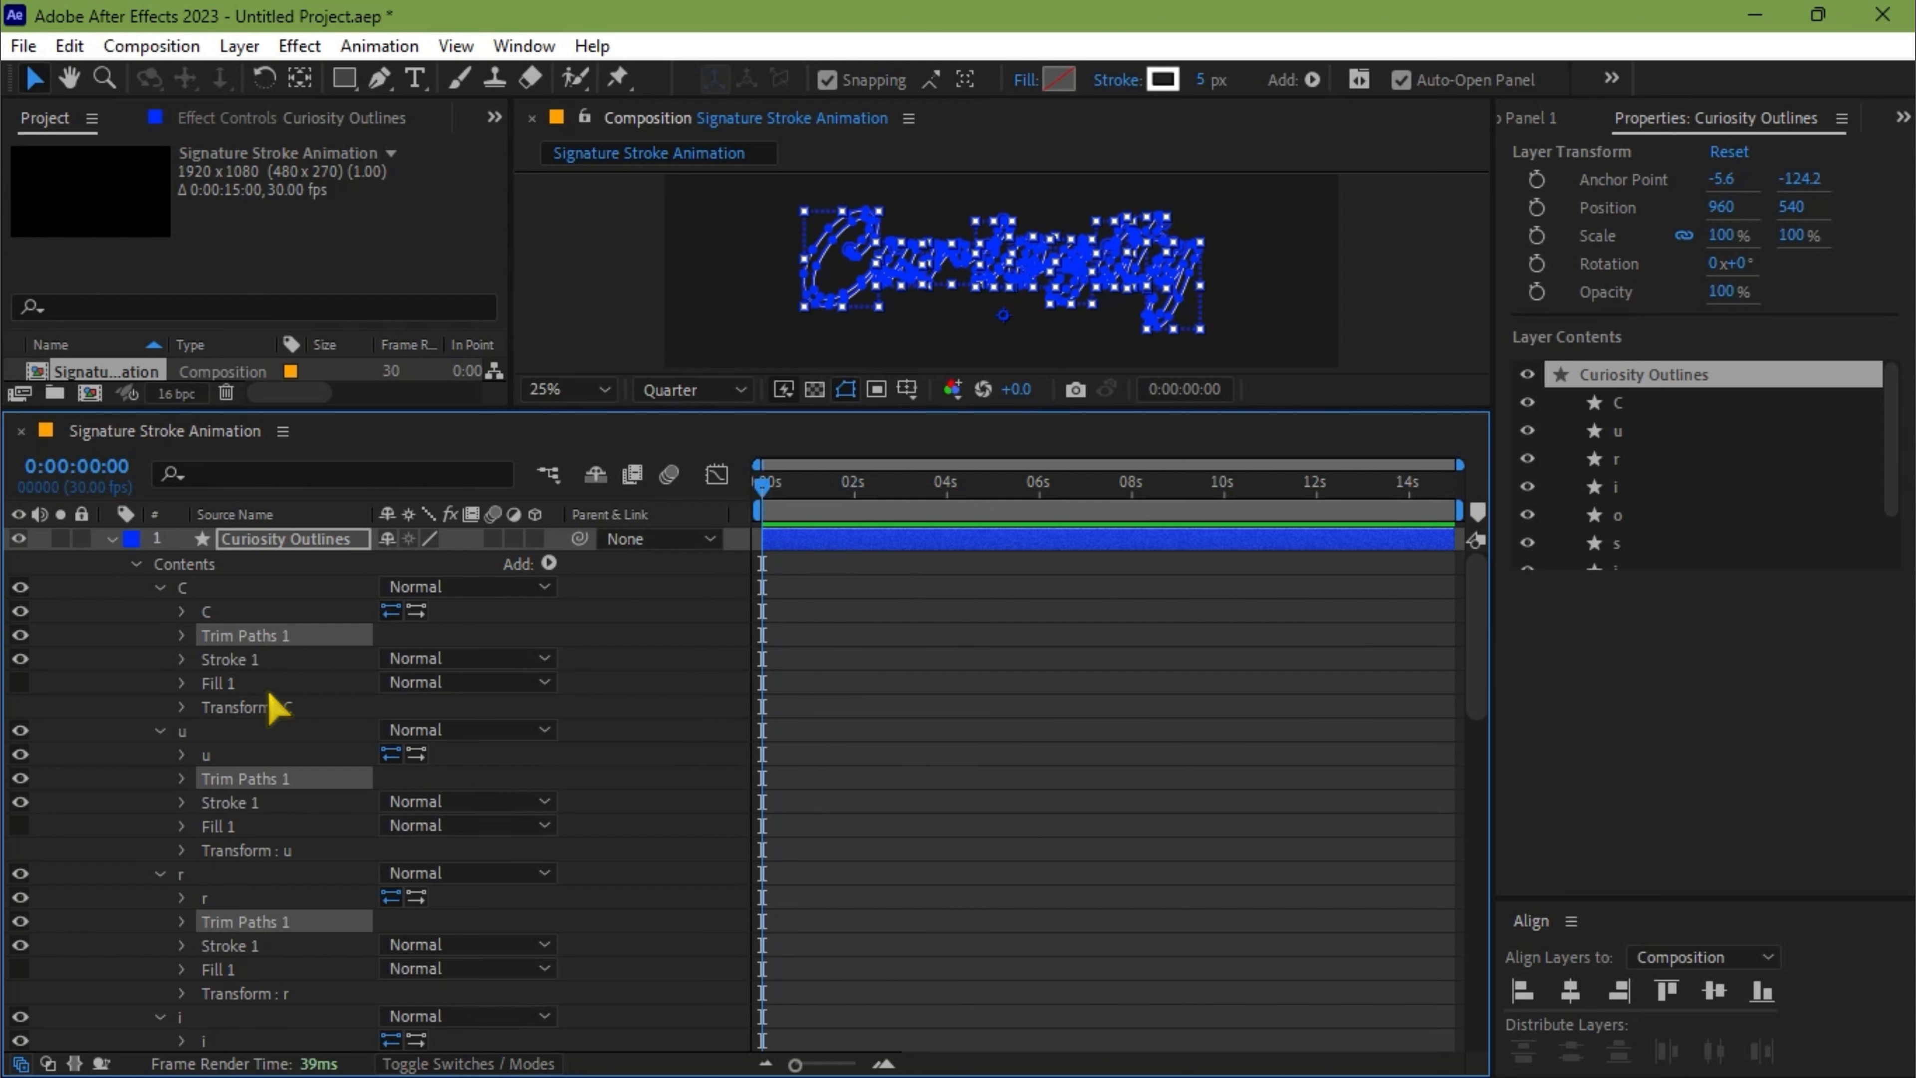
pyautogui.click(183, 638)
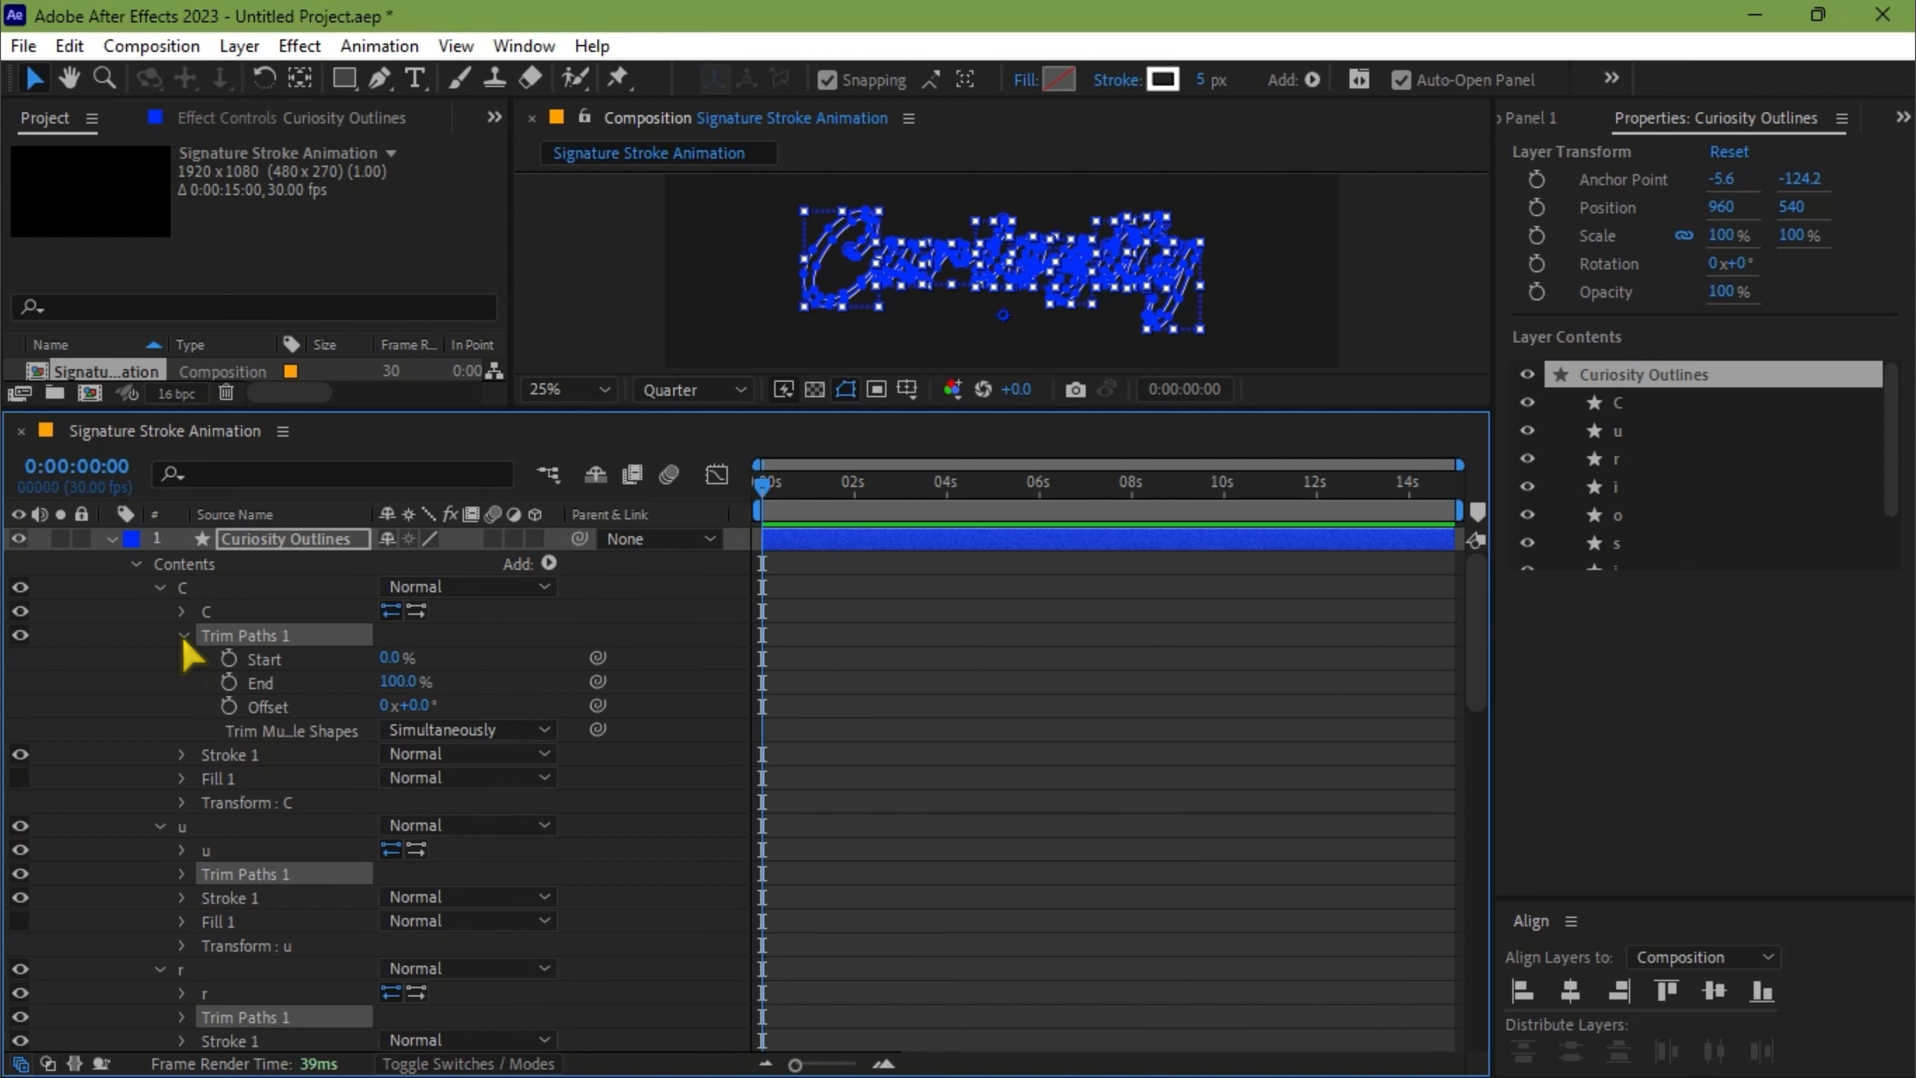
pyautogui.click(228, 682)
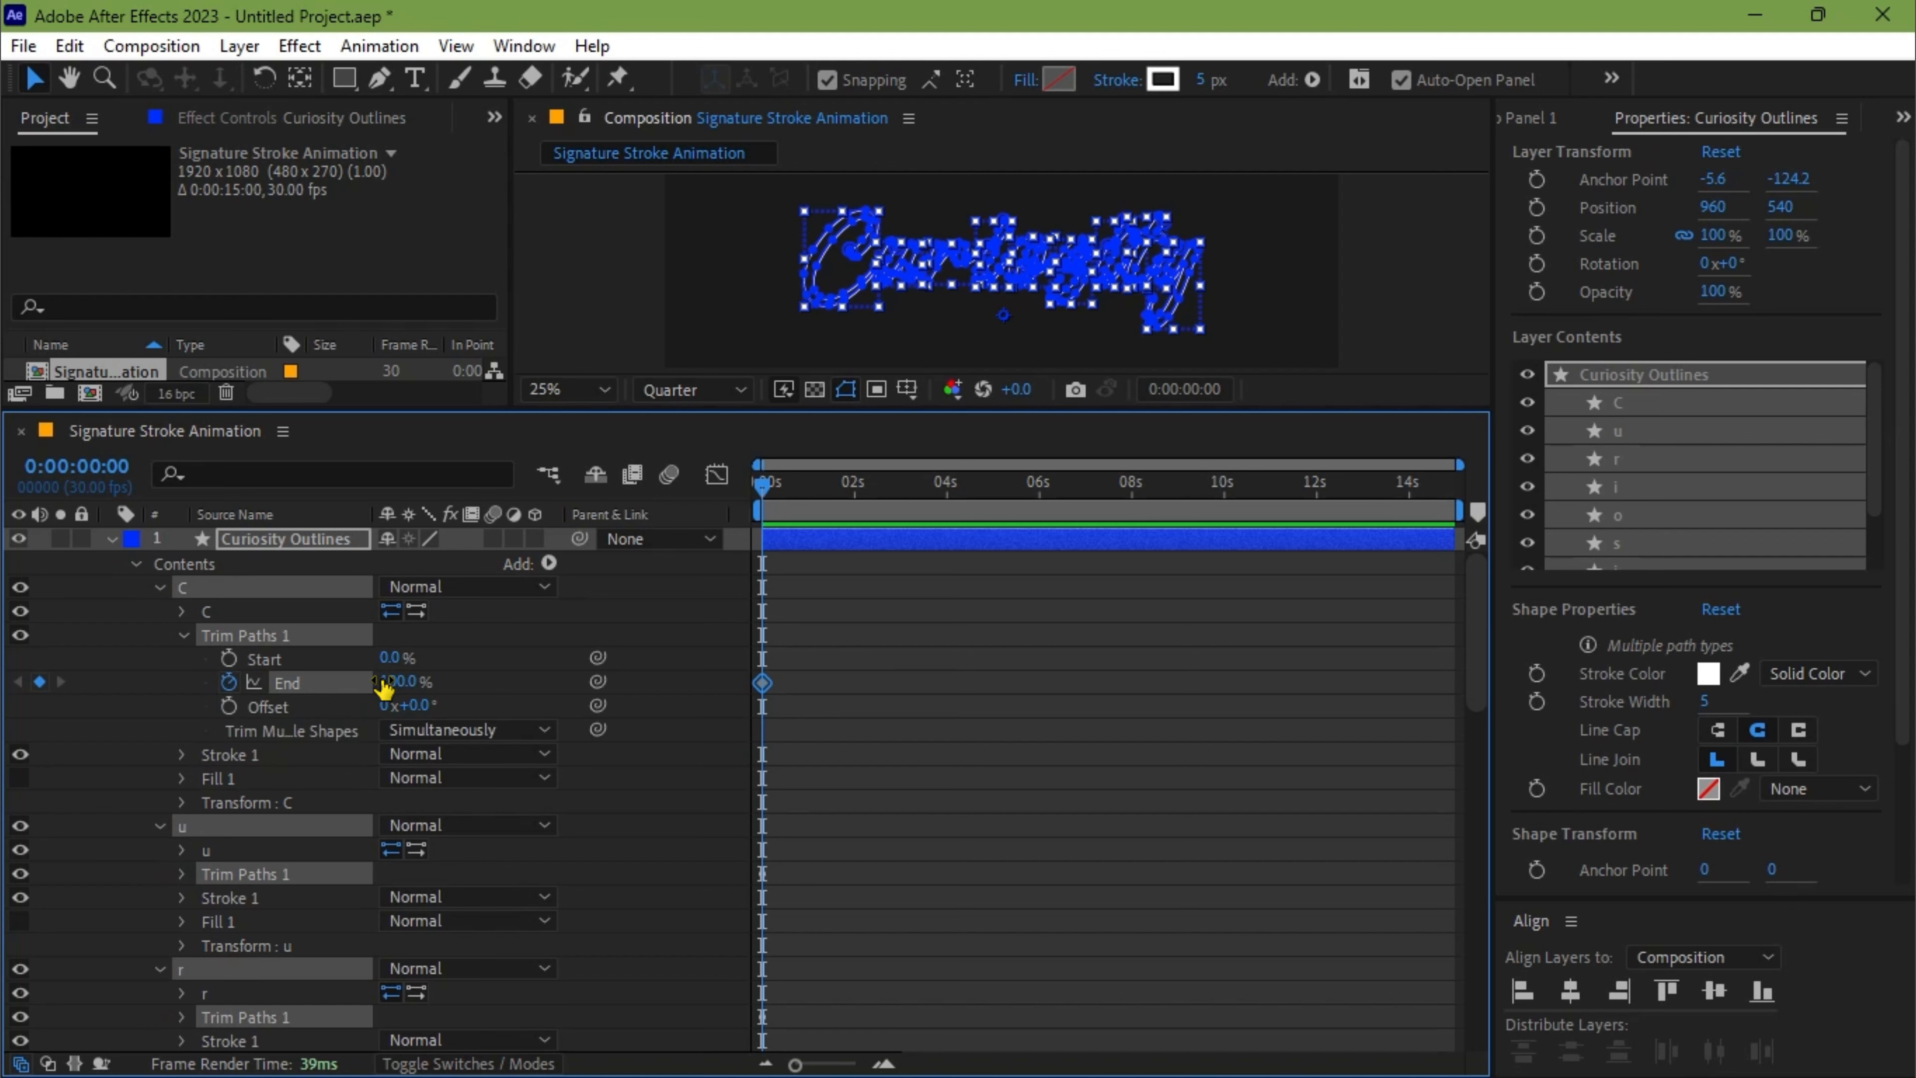
pyautogui.click(404, 681)
pyautogui.press('Return')
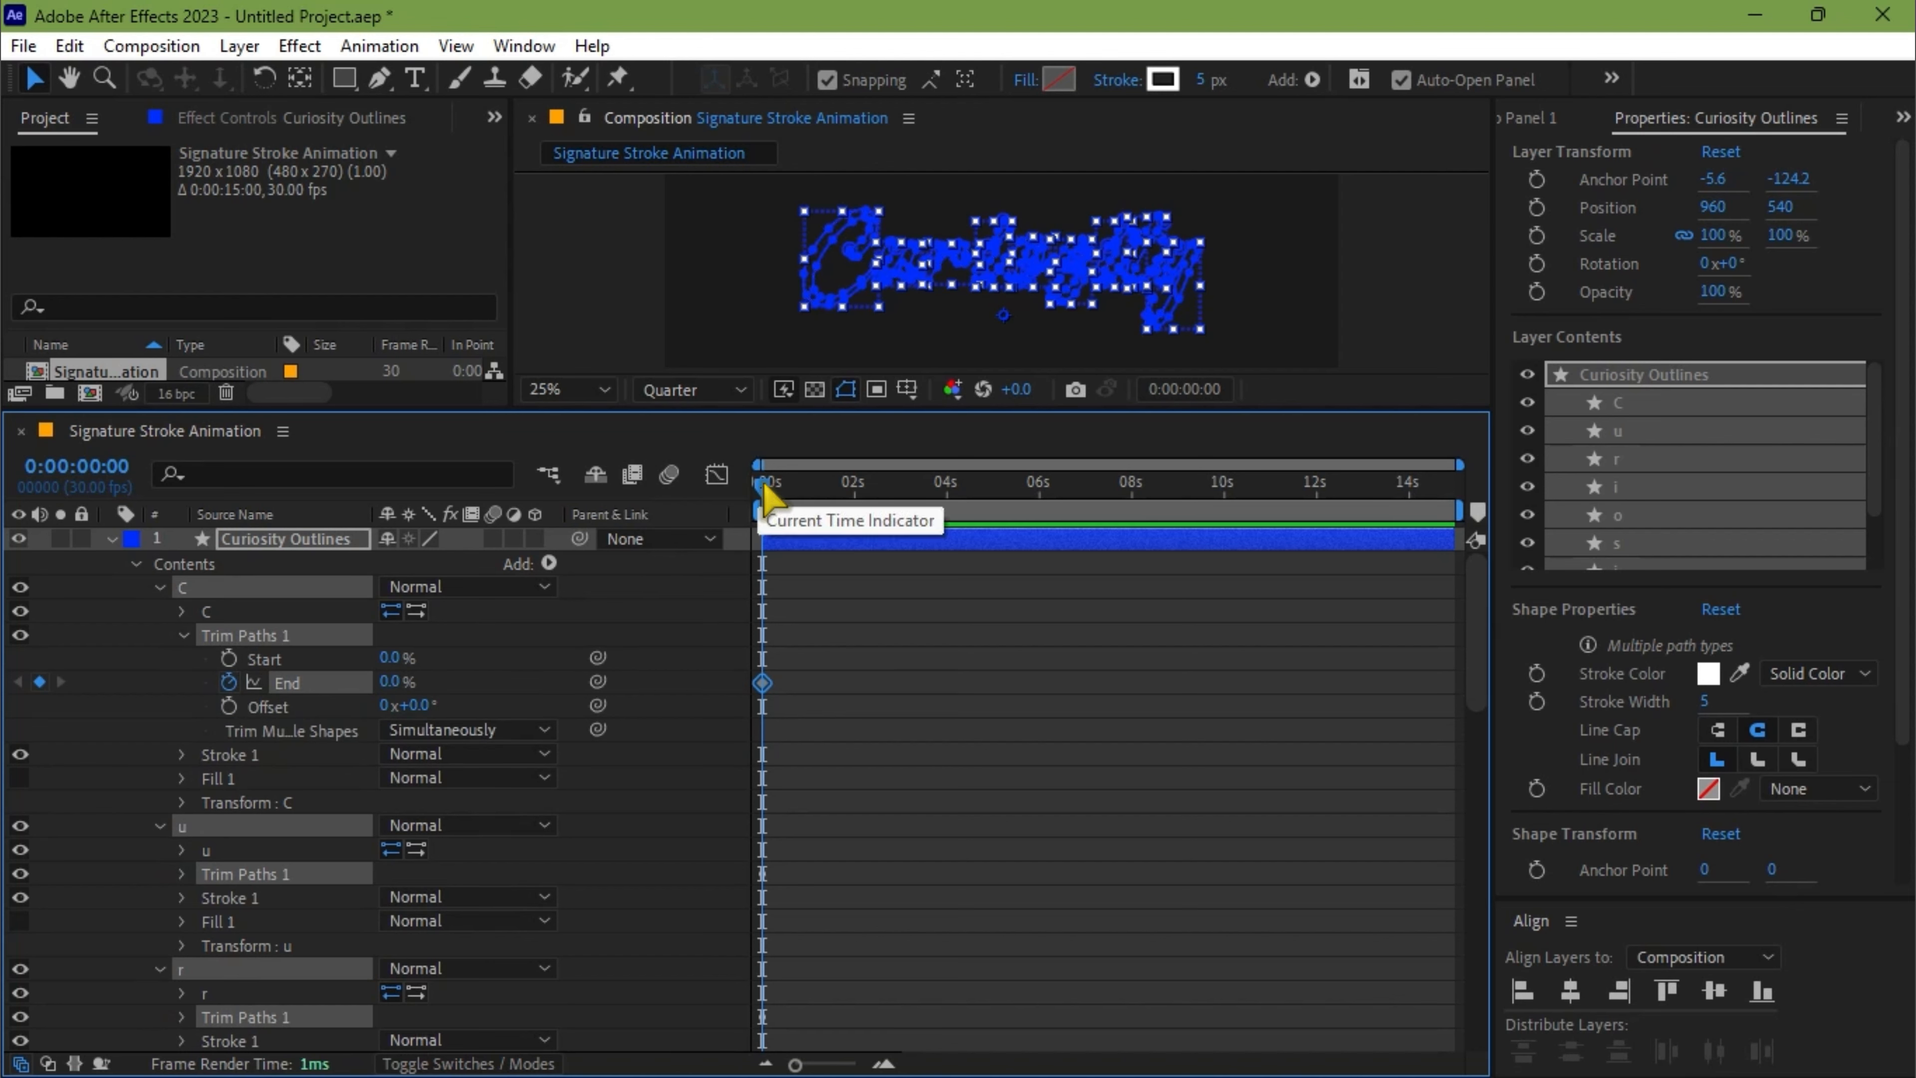
# Add 100% End keyframes for all letters' Trim Paths at 0:00:01:16
pyautogui.moveTo(760, 488); pyautogui.dragTo(833, 497)
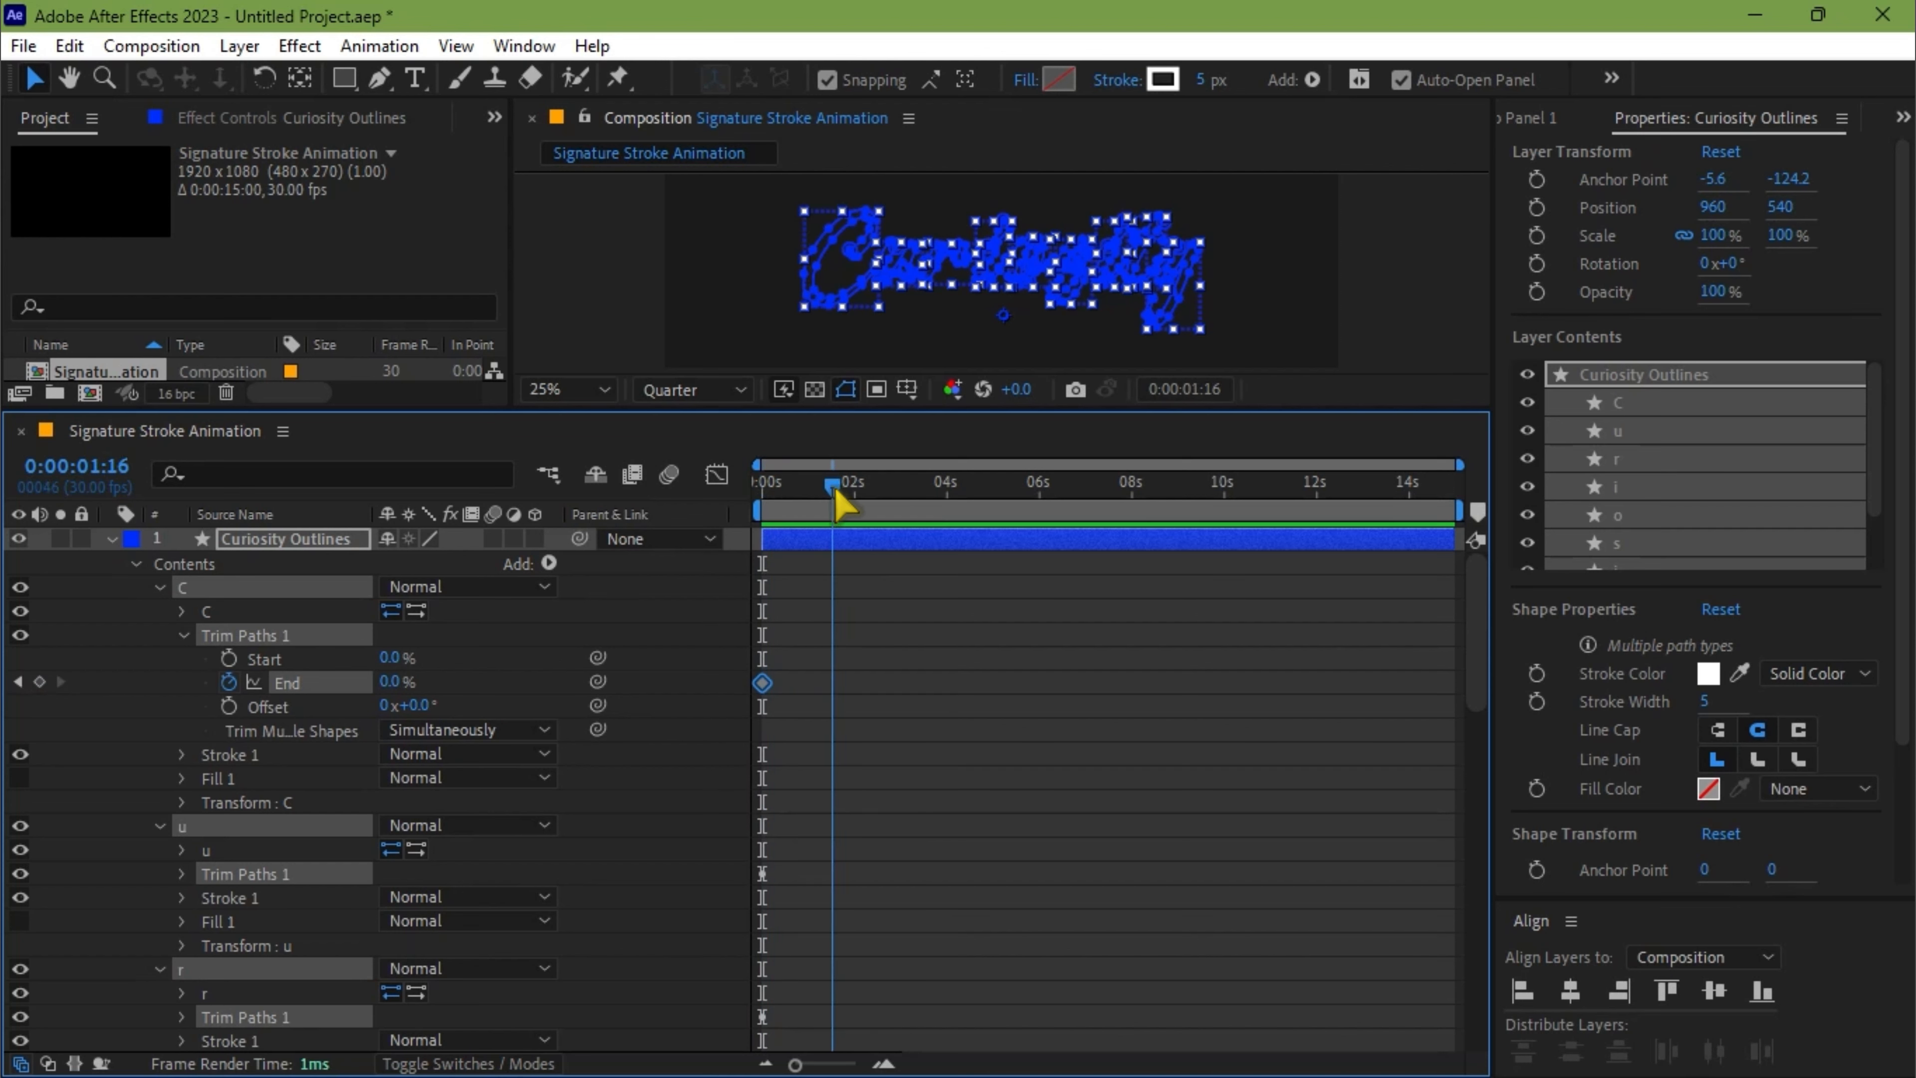
pyautogui.click(387, 682)
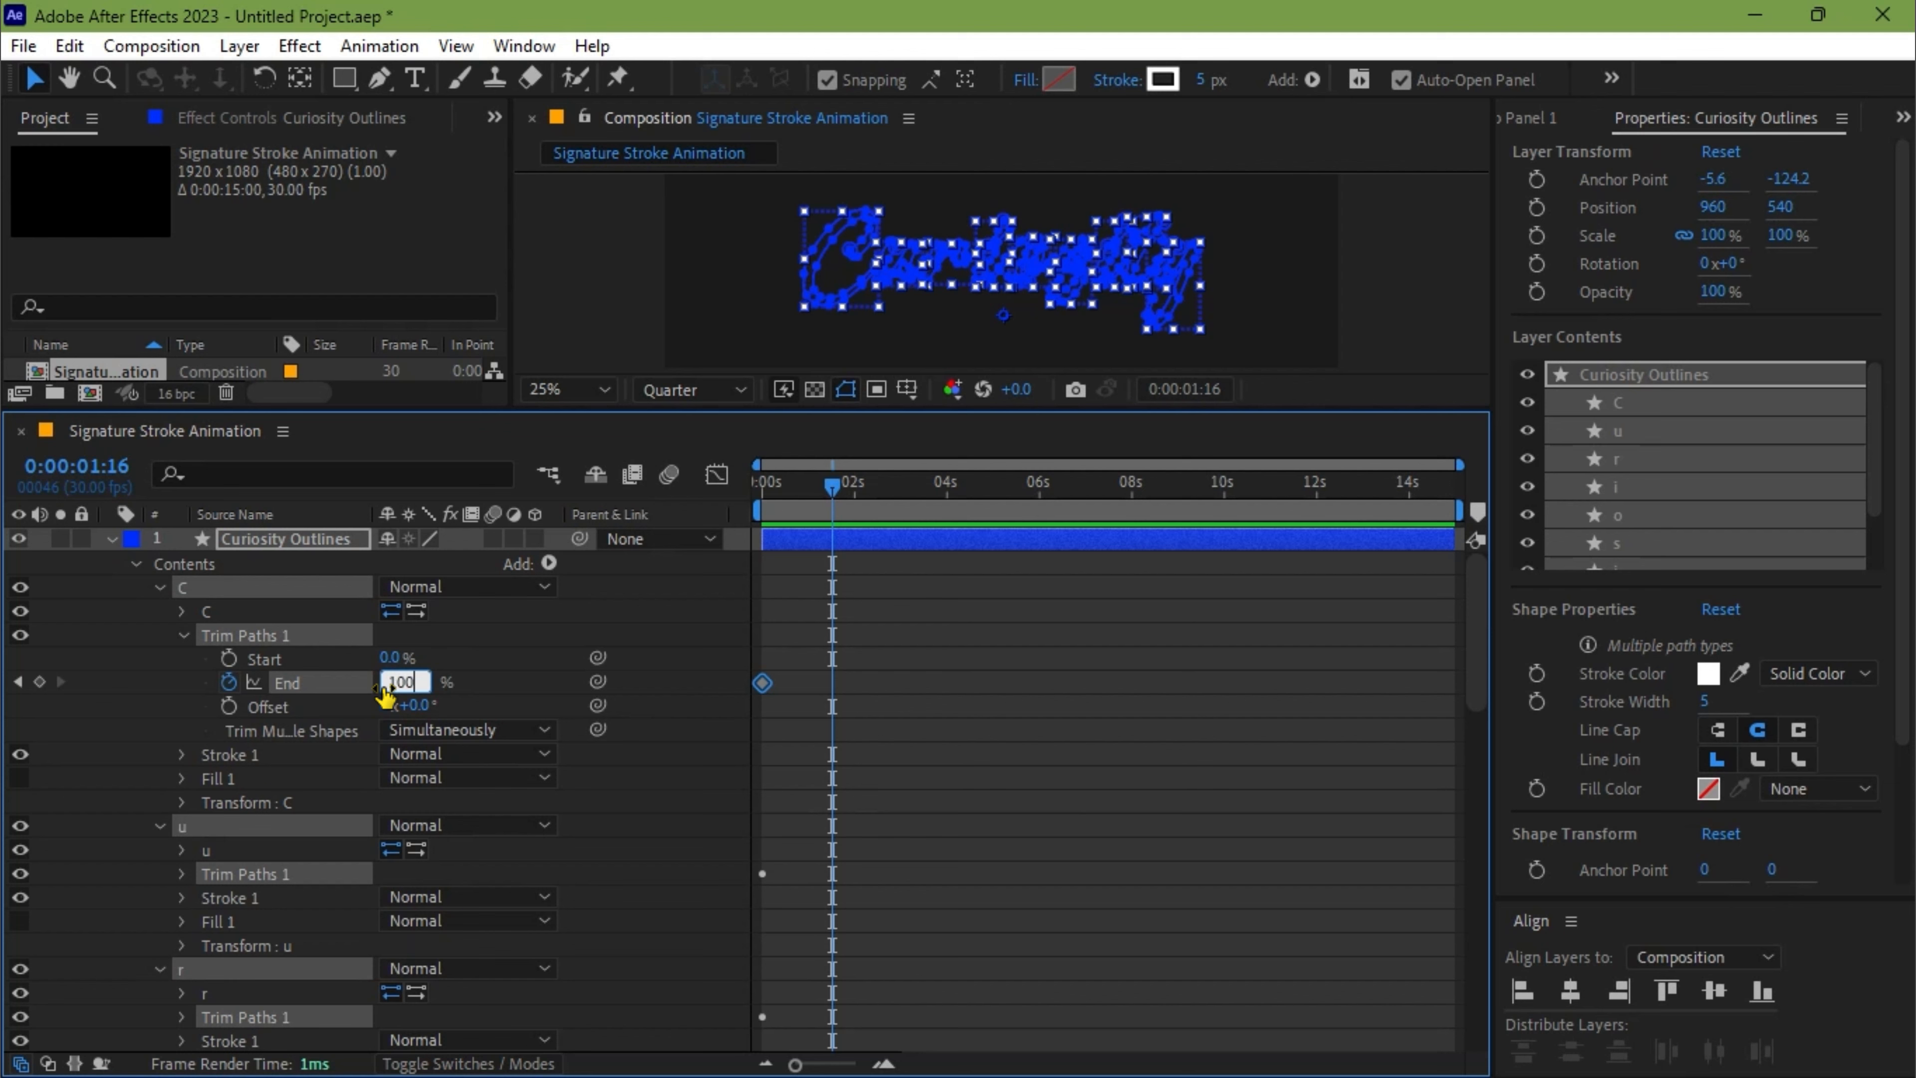
pyautogui.press('Return')
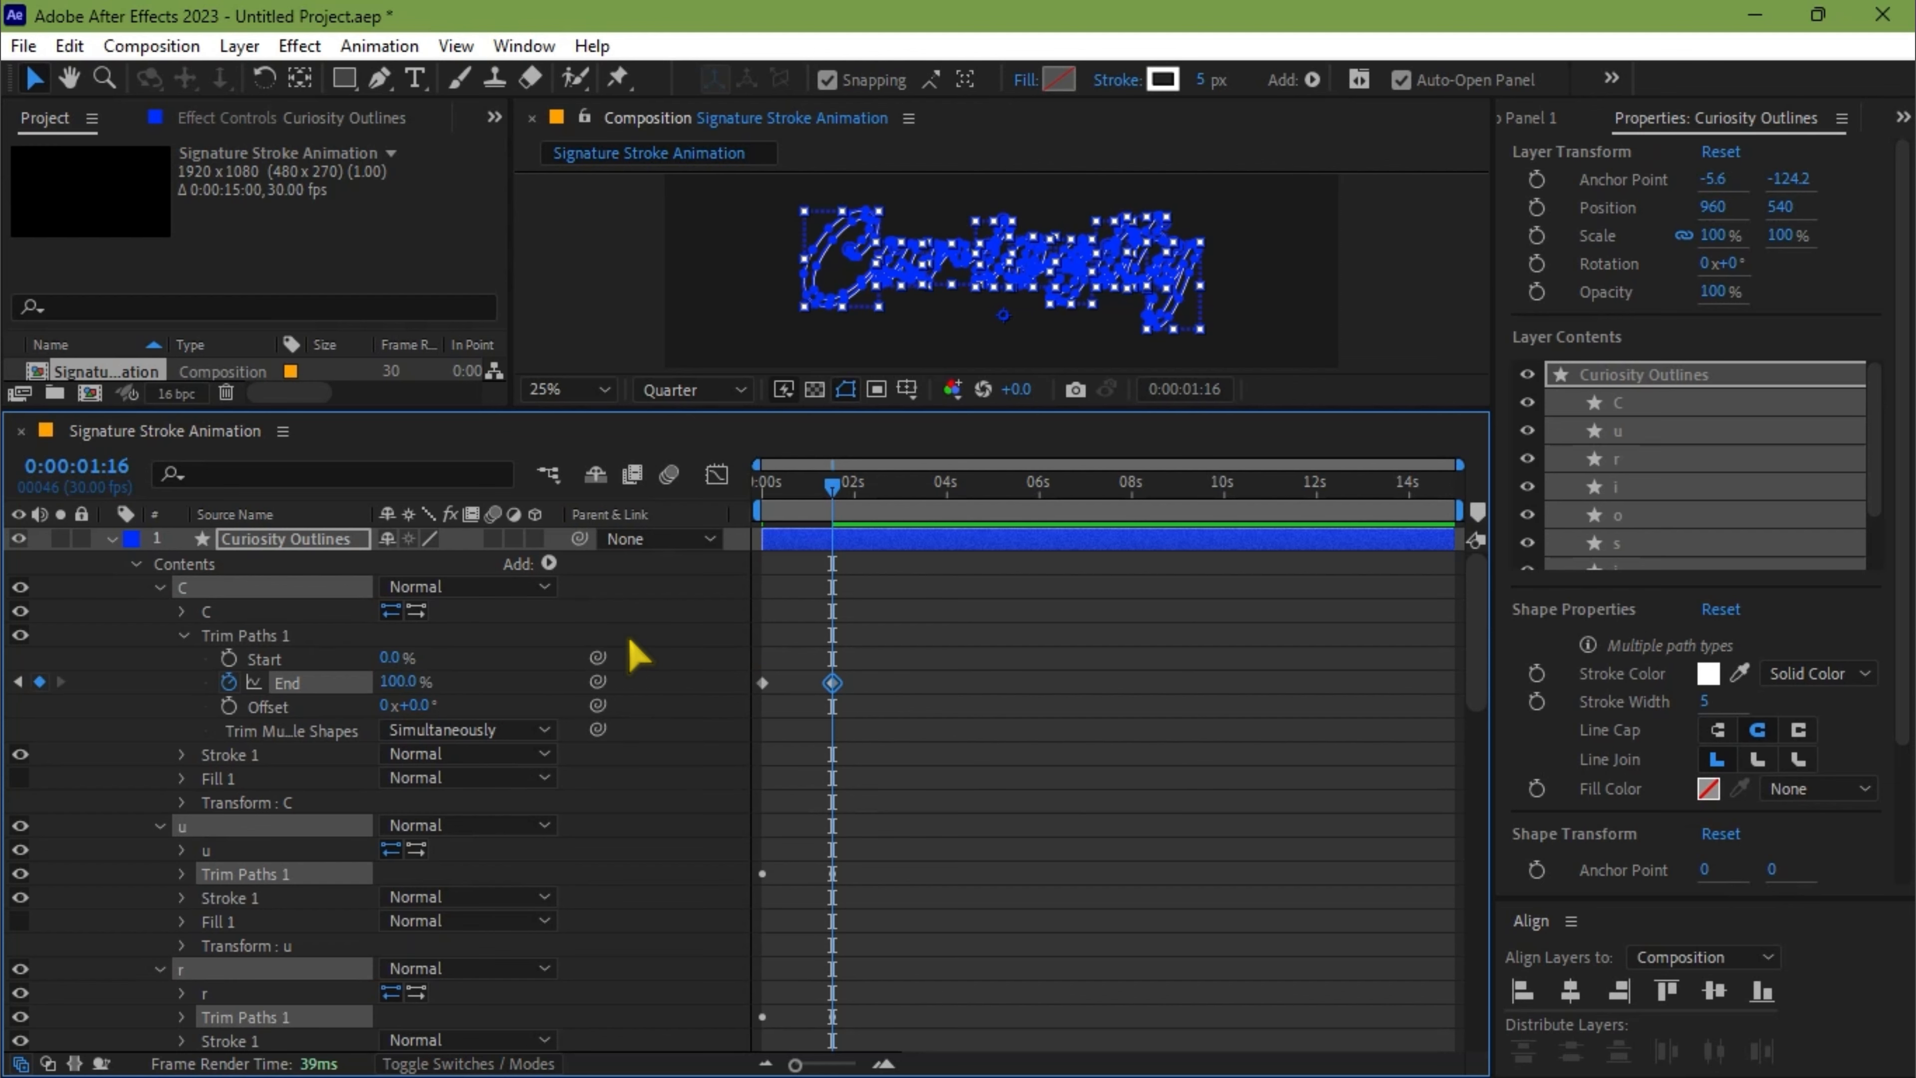
# Show only the keyframed properties of the Curiosity Outlines layer and apply Easy Ease to all the End keyframes
pyautogui.press('u')
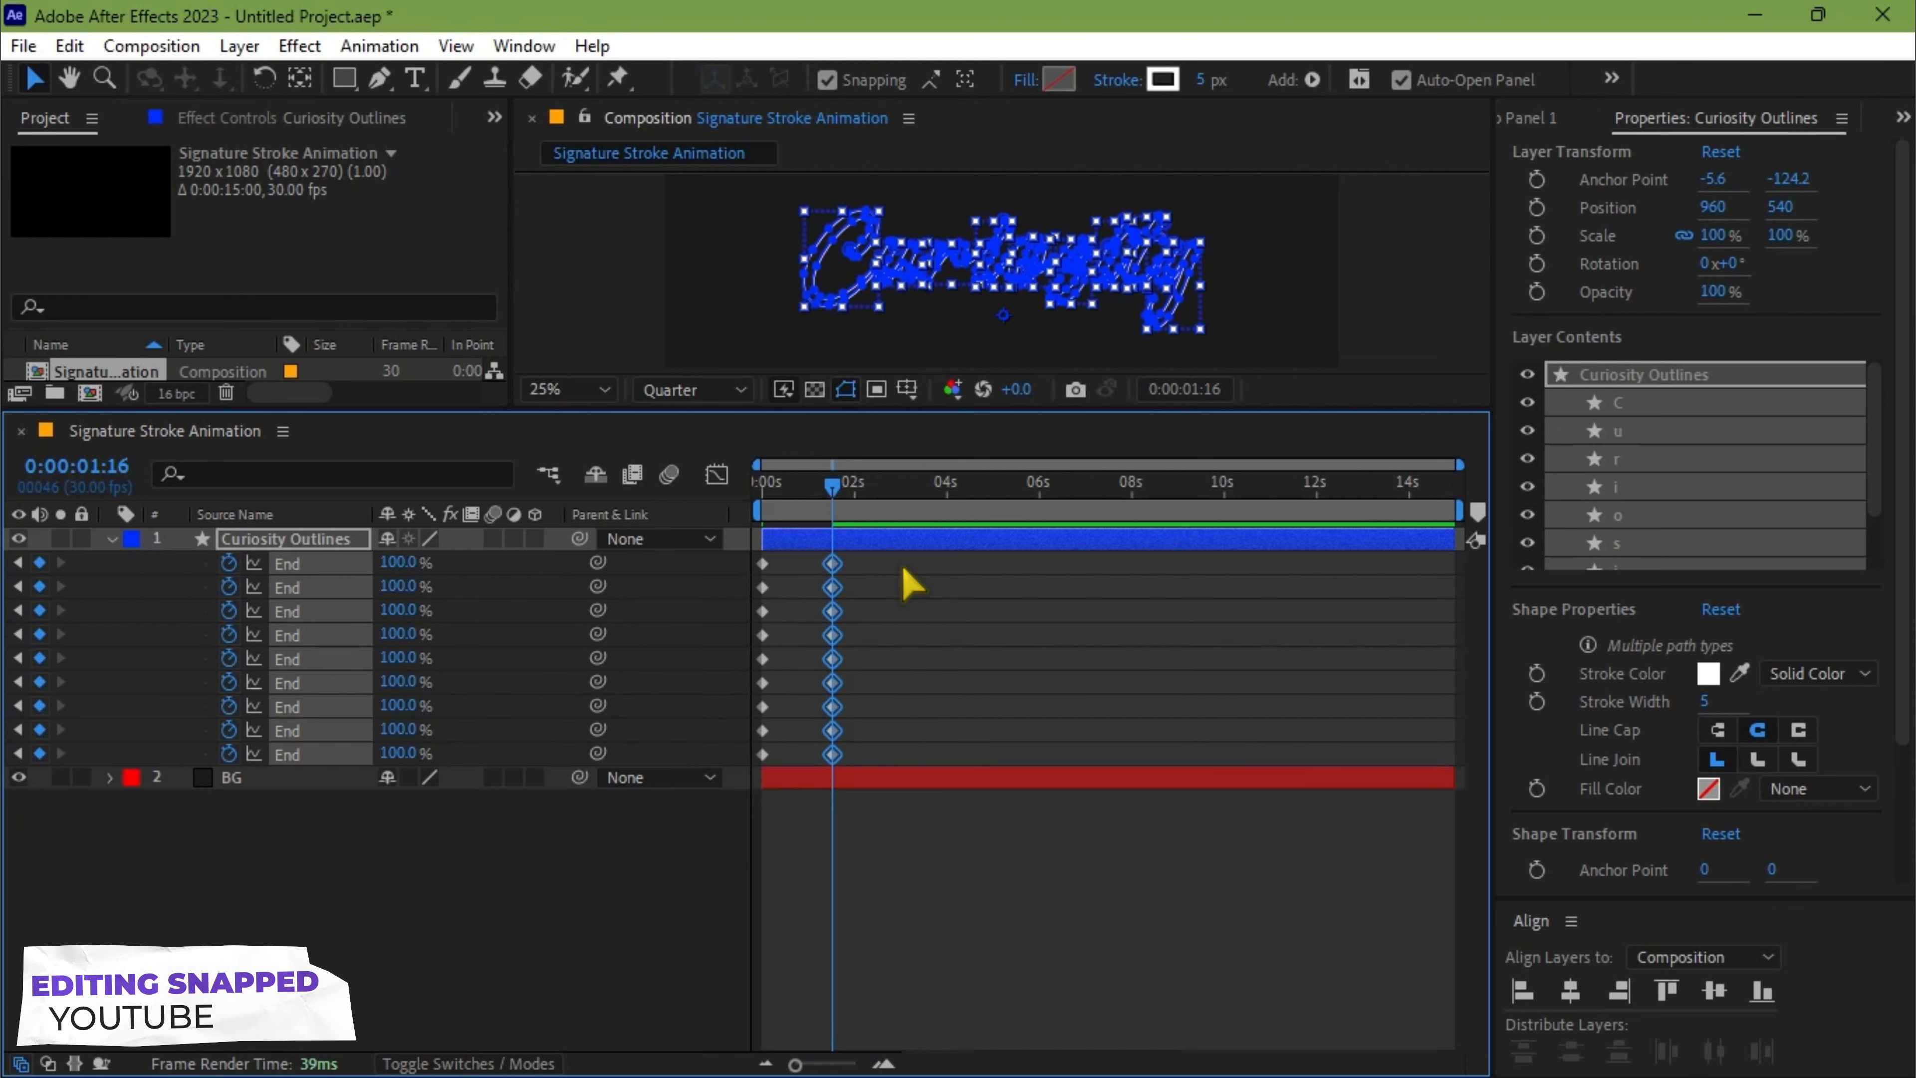
pyautogui.click(805, 593)
pyautogui.moveTo(896, 560); pyautogui.dragTo(753, 777)
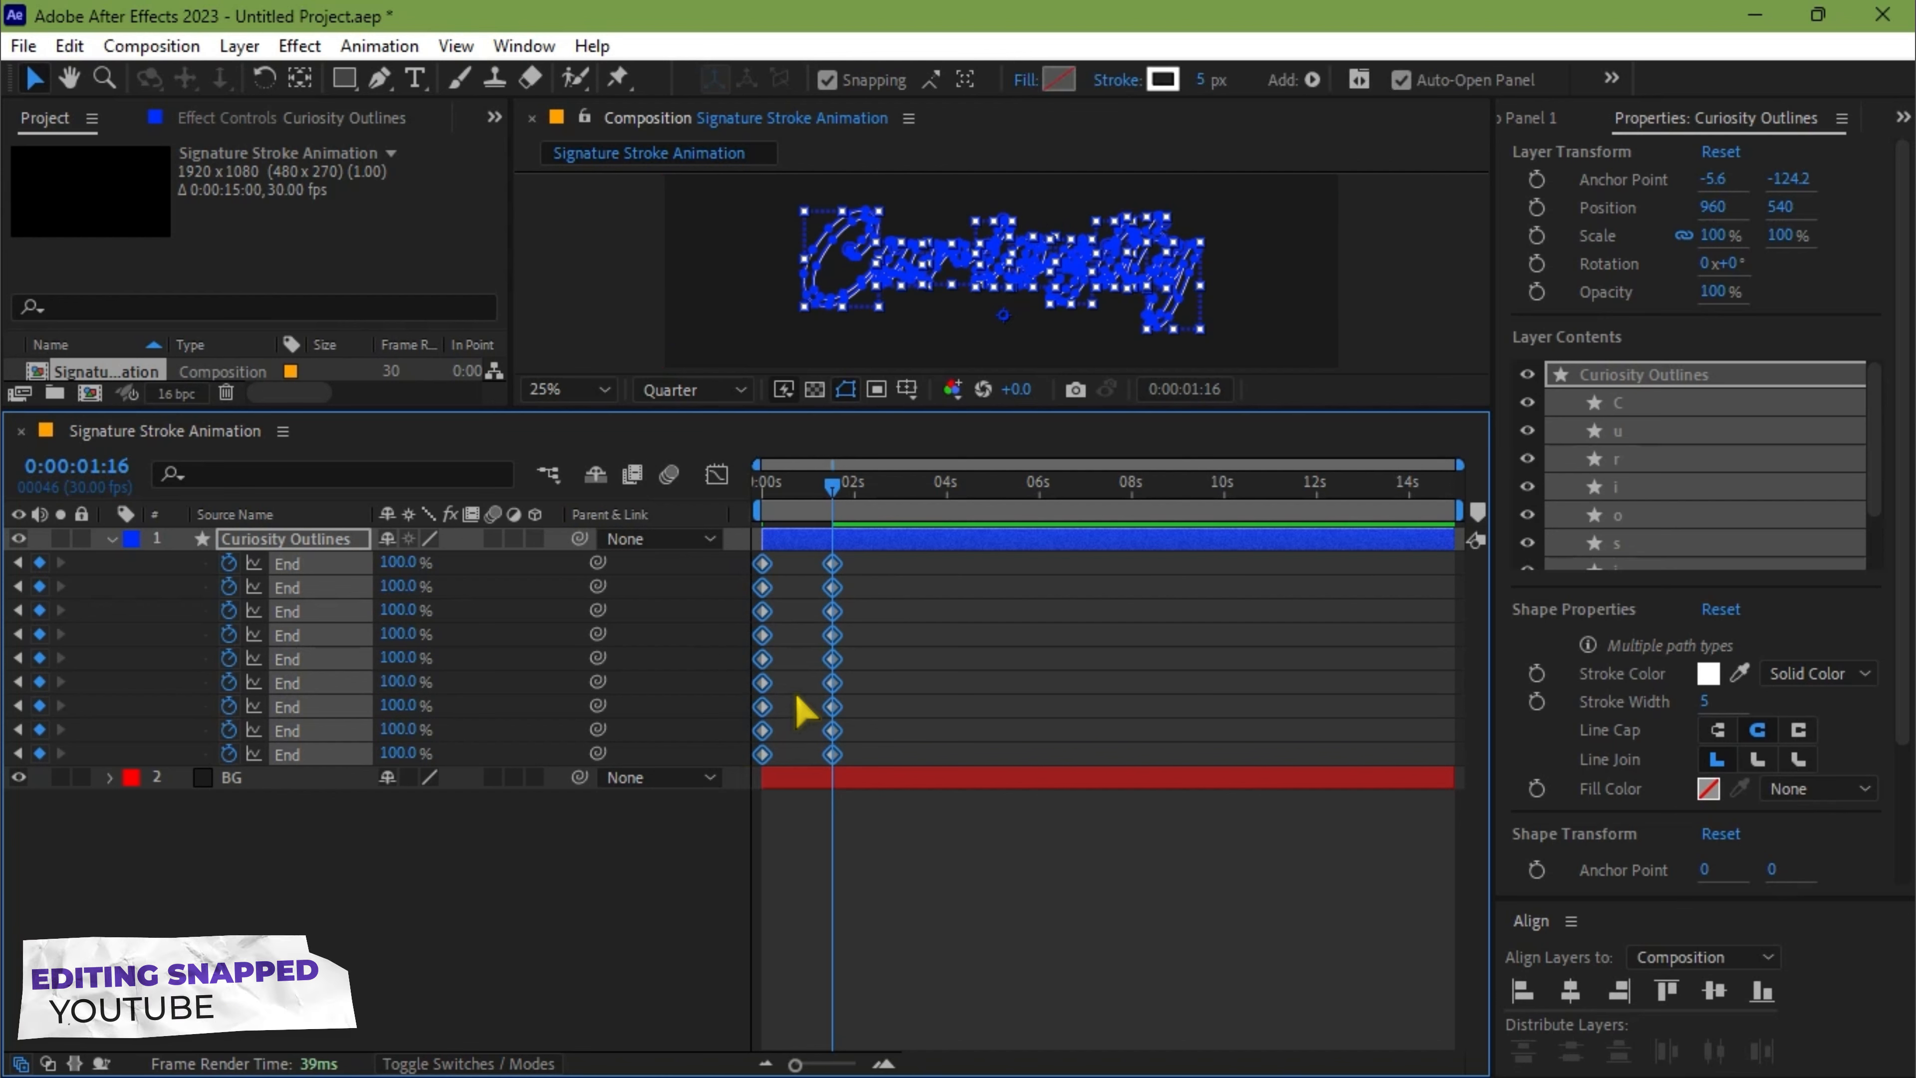
pyautogui.press('F9')
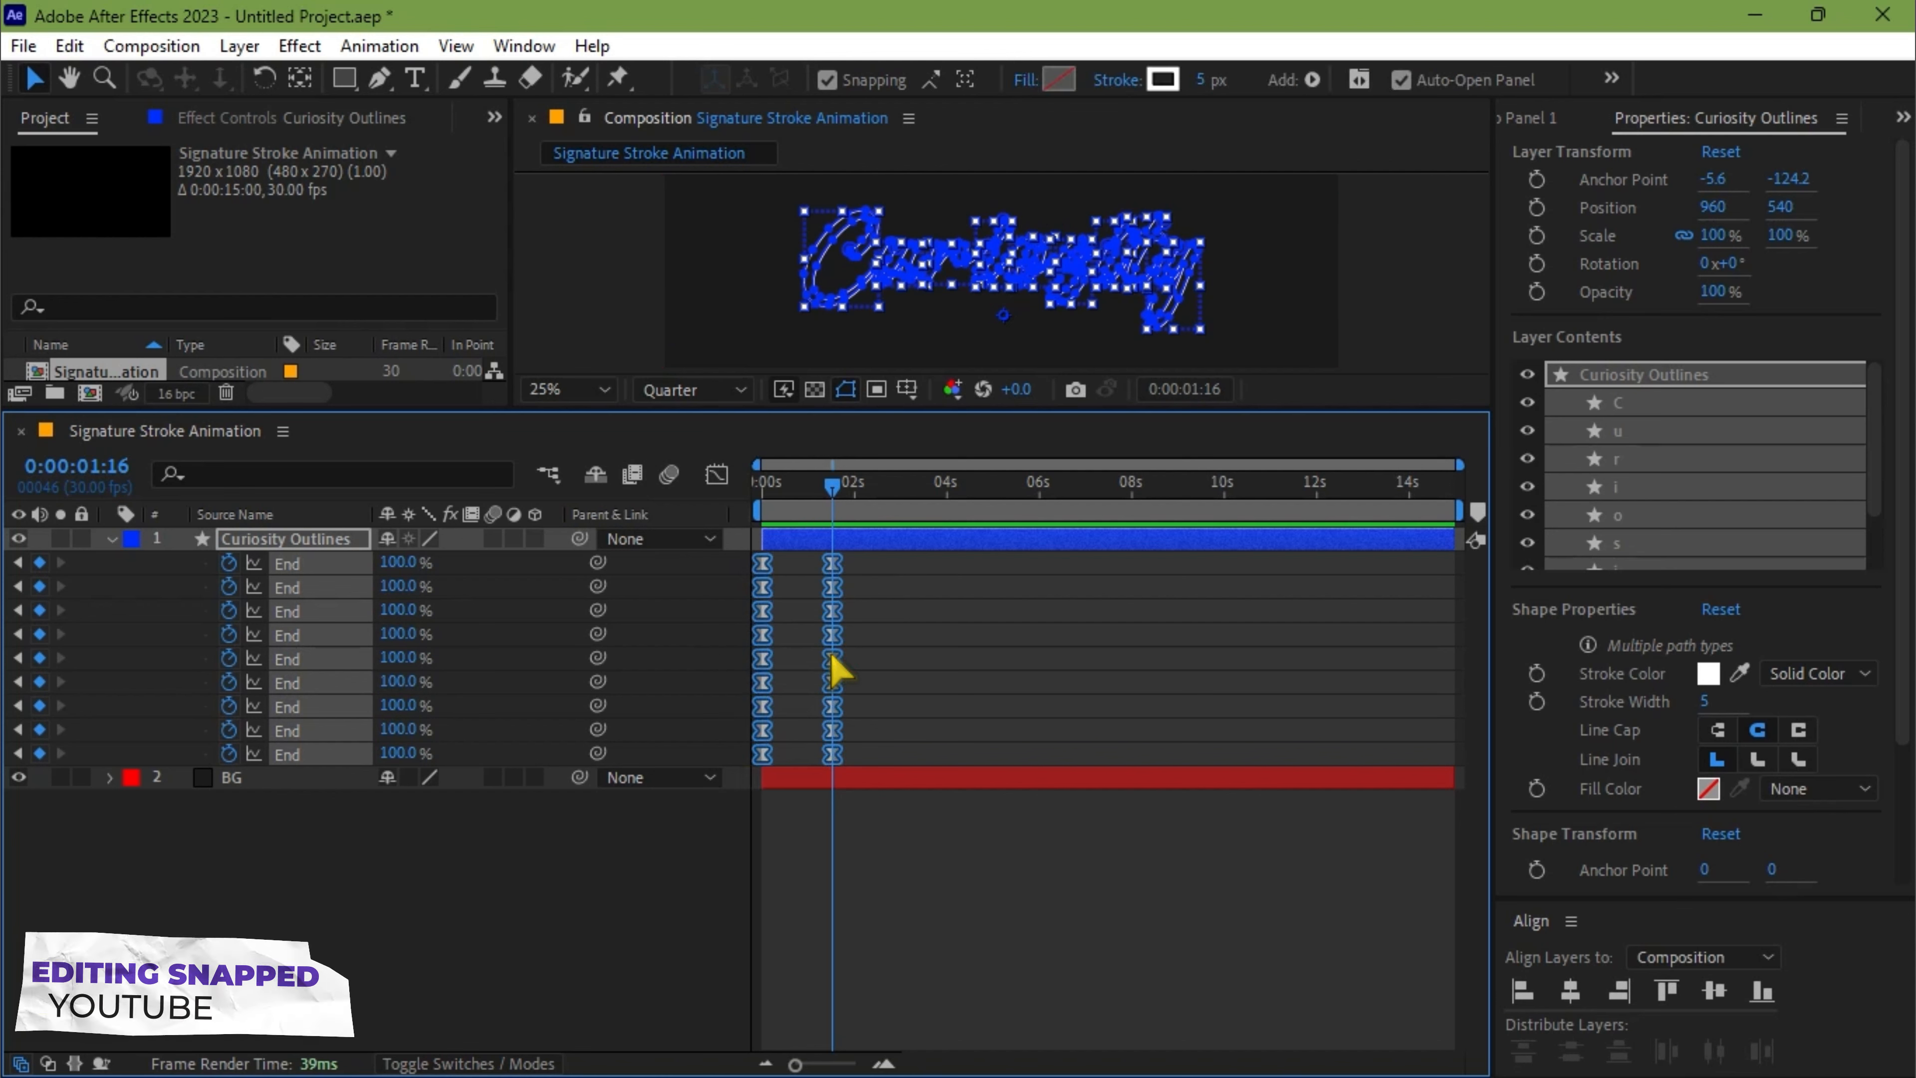
pyautogui.click(897, 640)
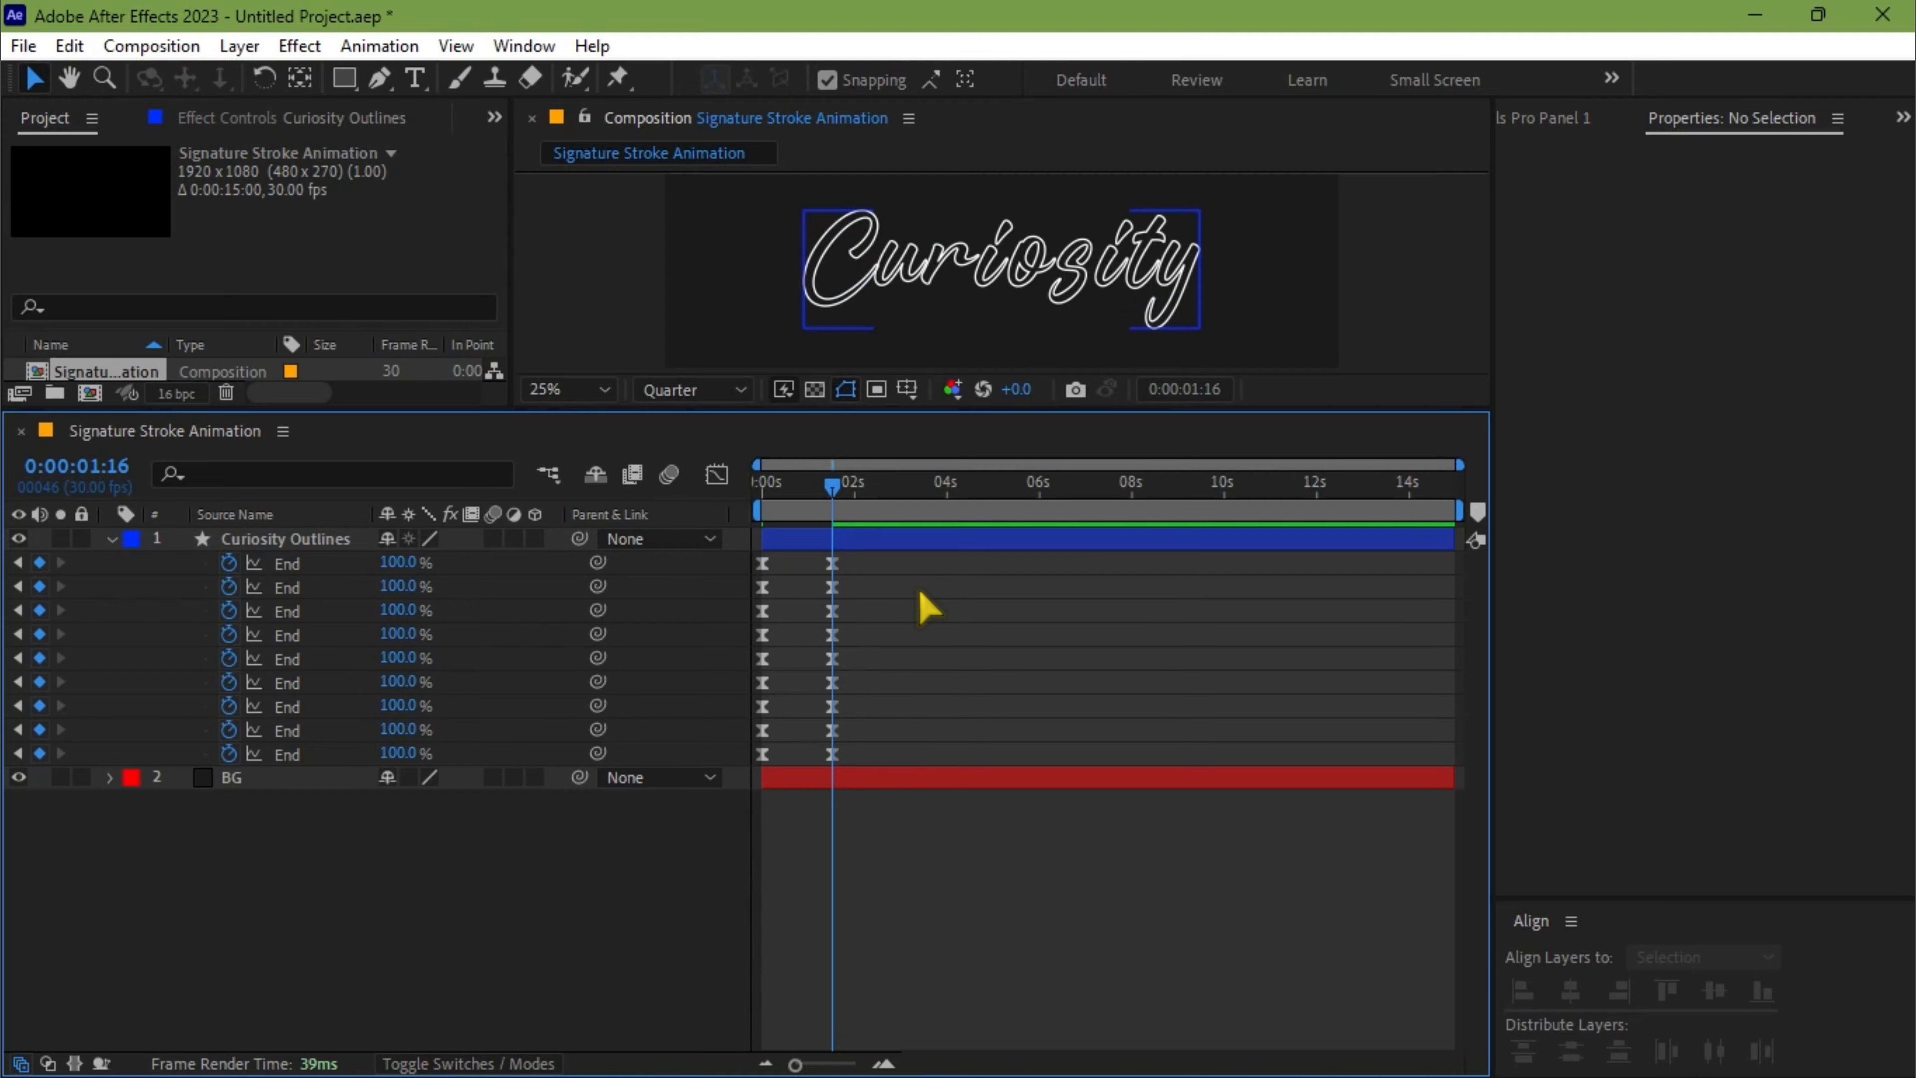
# Stagger the End keyframe pairs from u to y so each letter starts about half a second after the preceding one
pyautogui.moveTo(916, 584); pyautogui.dragTo(739, 761)
pyautogui.moveTo(763, 605); pyautogui.dragTo(783, 605)
pyautogui.moveTo(920, 608); pyautogui.dragTo(756, 763)
pyautogui.moveTo(783, 635); pyautogui.dragTo(806, 636)
pyautogui.moveTo(929, 632); pyautogui.dragTo(762, 762)
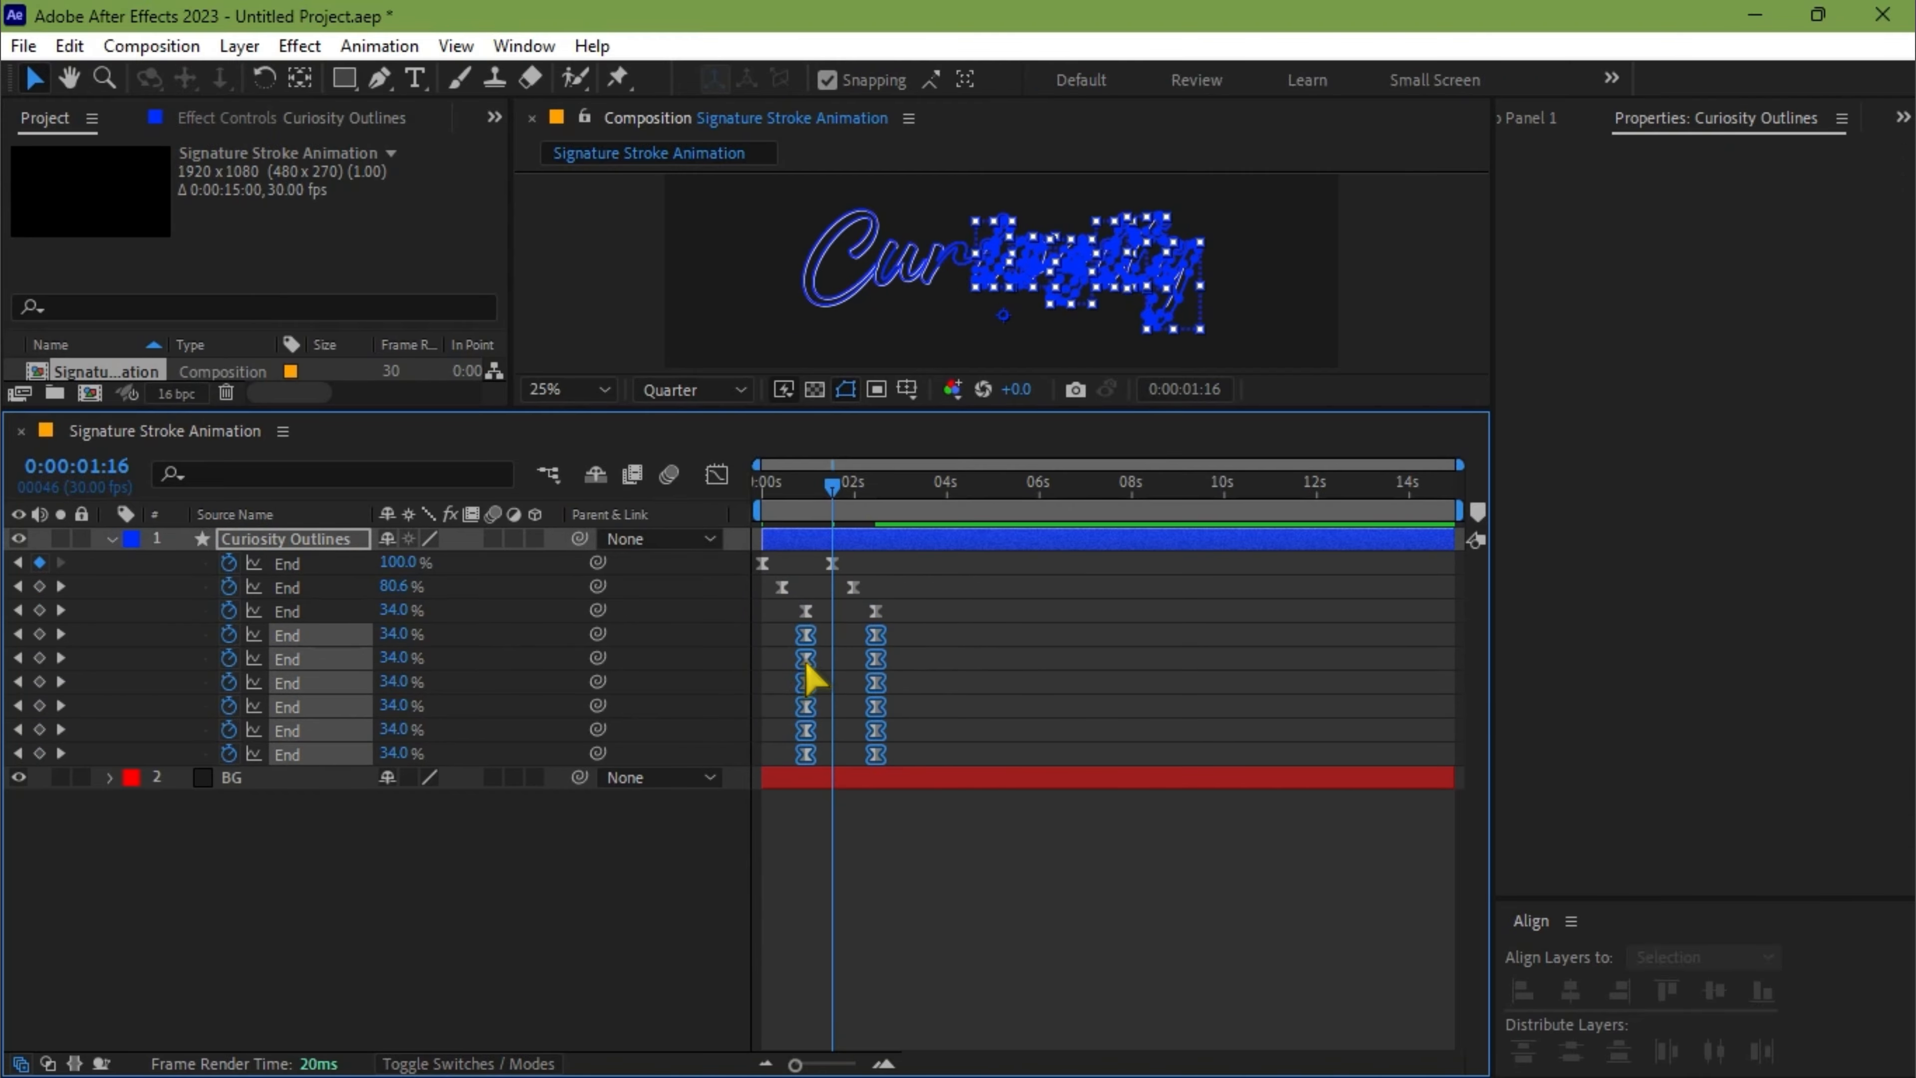
pyautogui.moveTo(806, 659); pyautogui.dragTo(828, 659)
pyautogui.moveTo(947, 649); pyautogui.dragTo(791, 762)
pyautogui.moveTo(828, 660); pyautogui.dragTo(871, 684)
pyautogui.moveTo(1007, 698); pyautogui.dragTo(837, 764)
pyautogui.moveTo(894, 730); pyautogui.dragTo(917, 732)
# Preview the staggered letter animation from the start in an enlarged viewer, and collapse the Curiosity Outlines layer's properties
pyautogui.moveTo(869, 485); pyautogui.dragTo(757, 484)
pyautogui.moveTo(748, 411); pyautogui.dragTo(749, 593)
pyautogui.press('space')
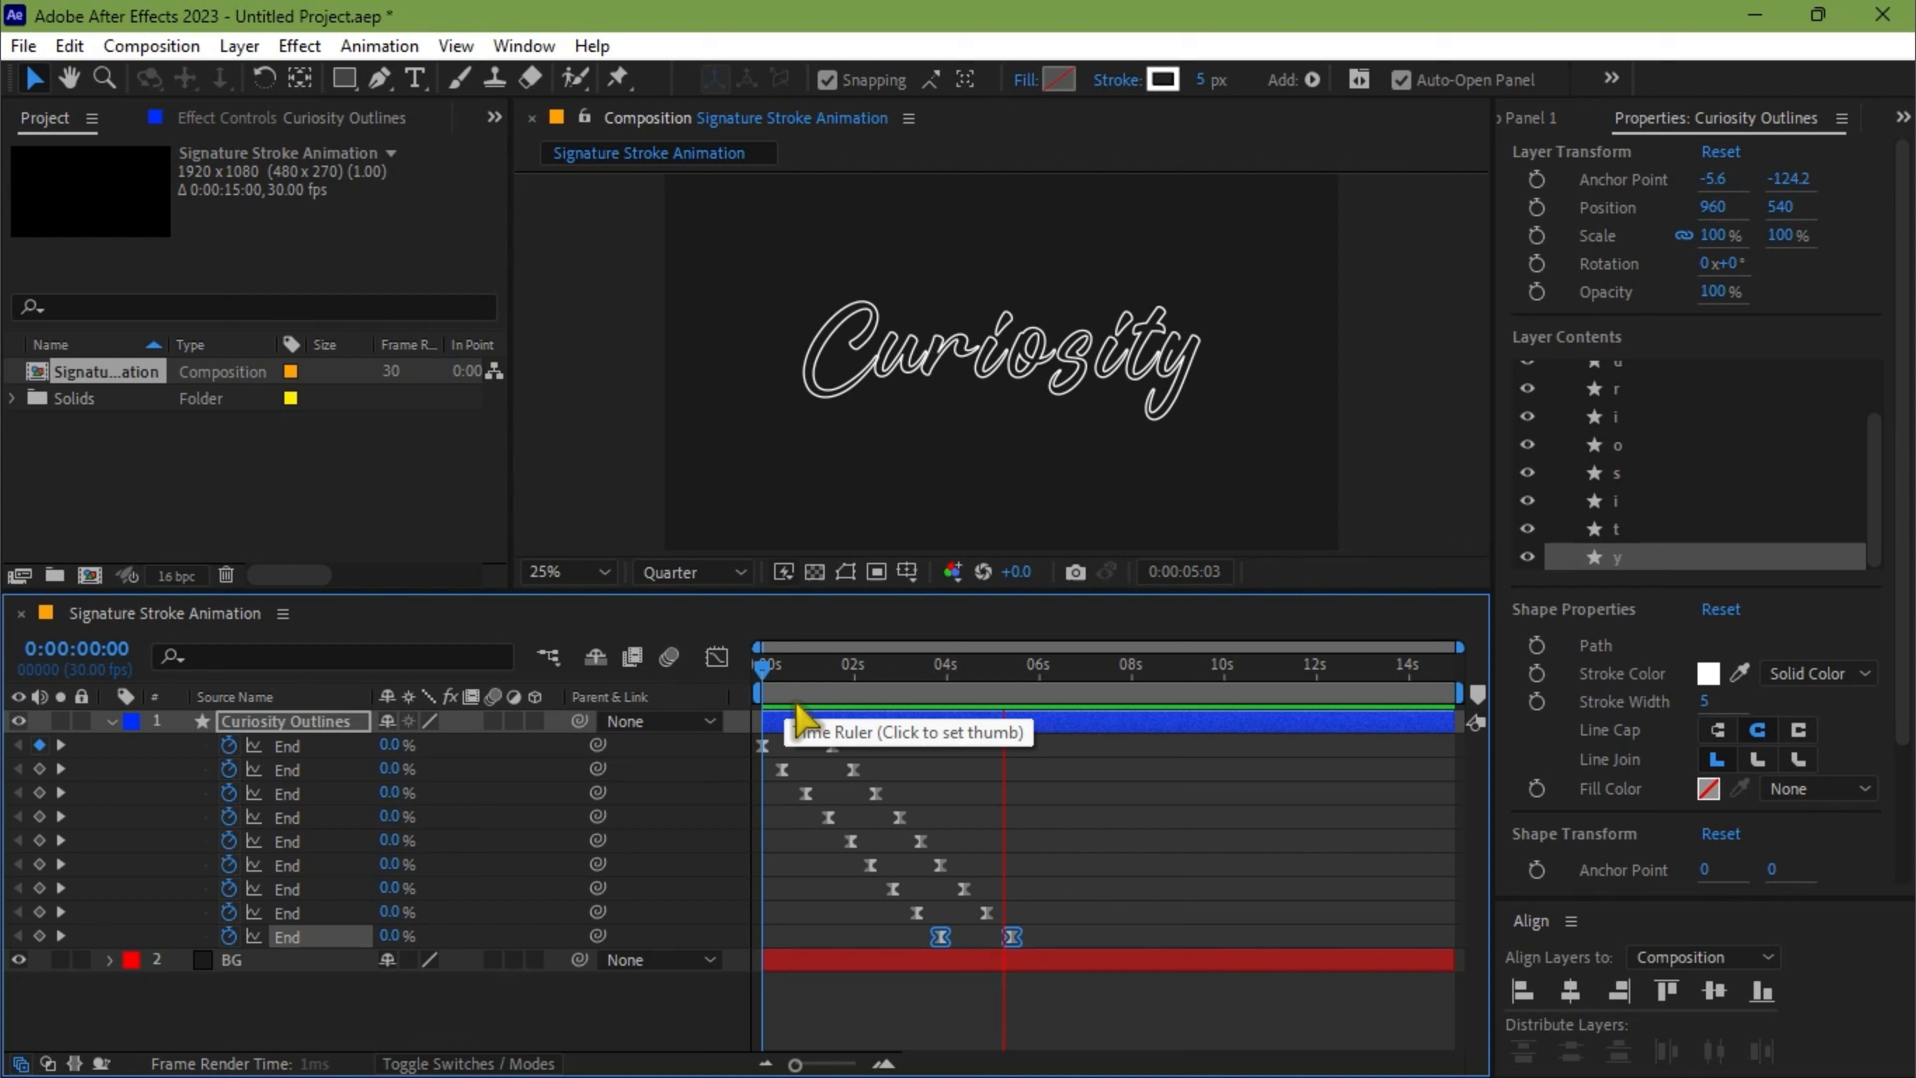
pyautogui.press('space')
pyautogui.press('u')
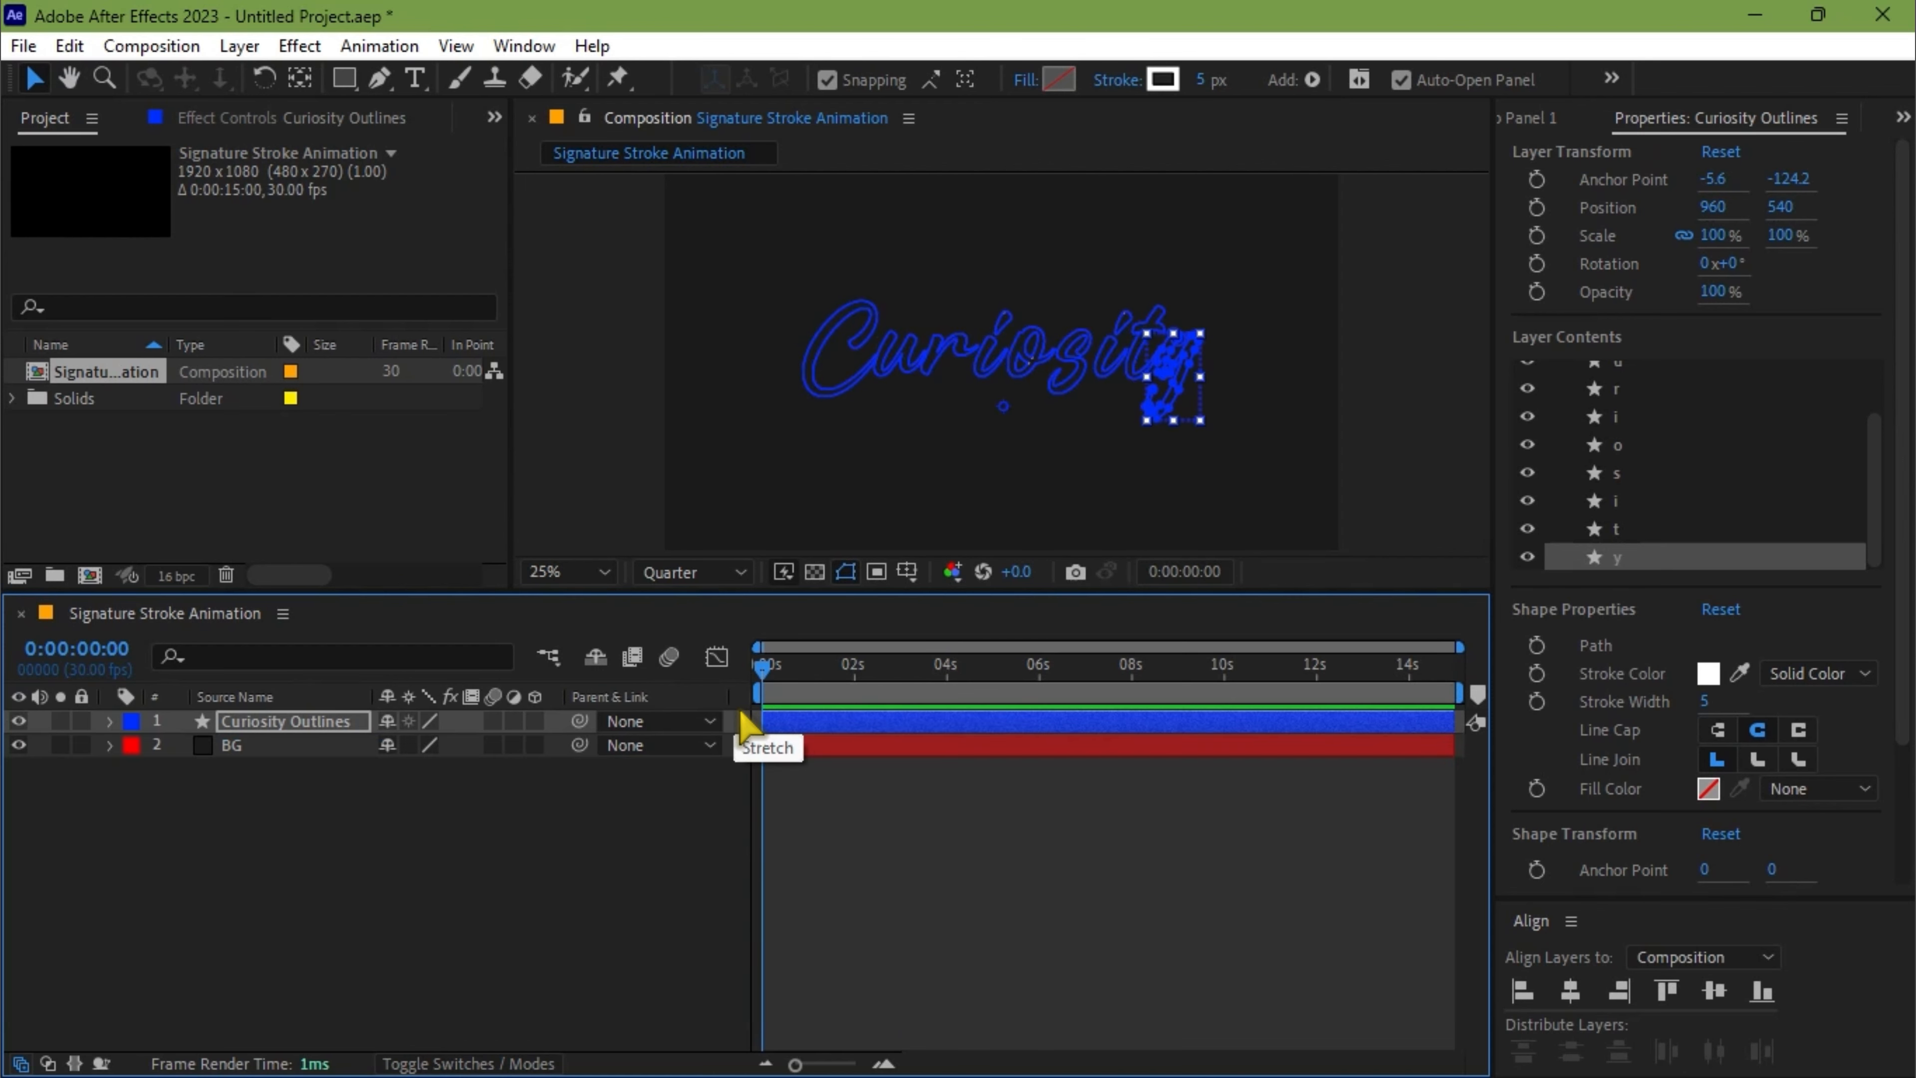
# Add a Gradient Overlay layer style to the Curiosity Outlines layer
pyautogui.click(278, 725)
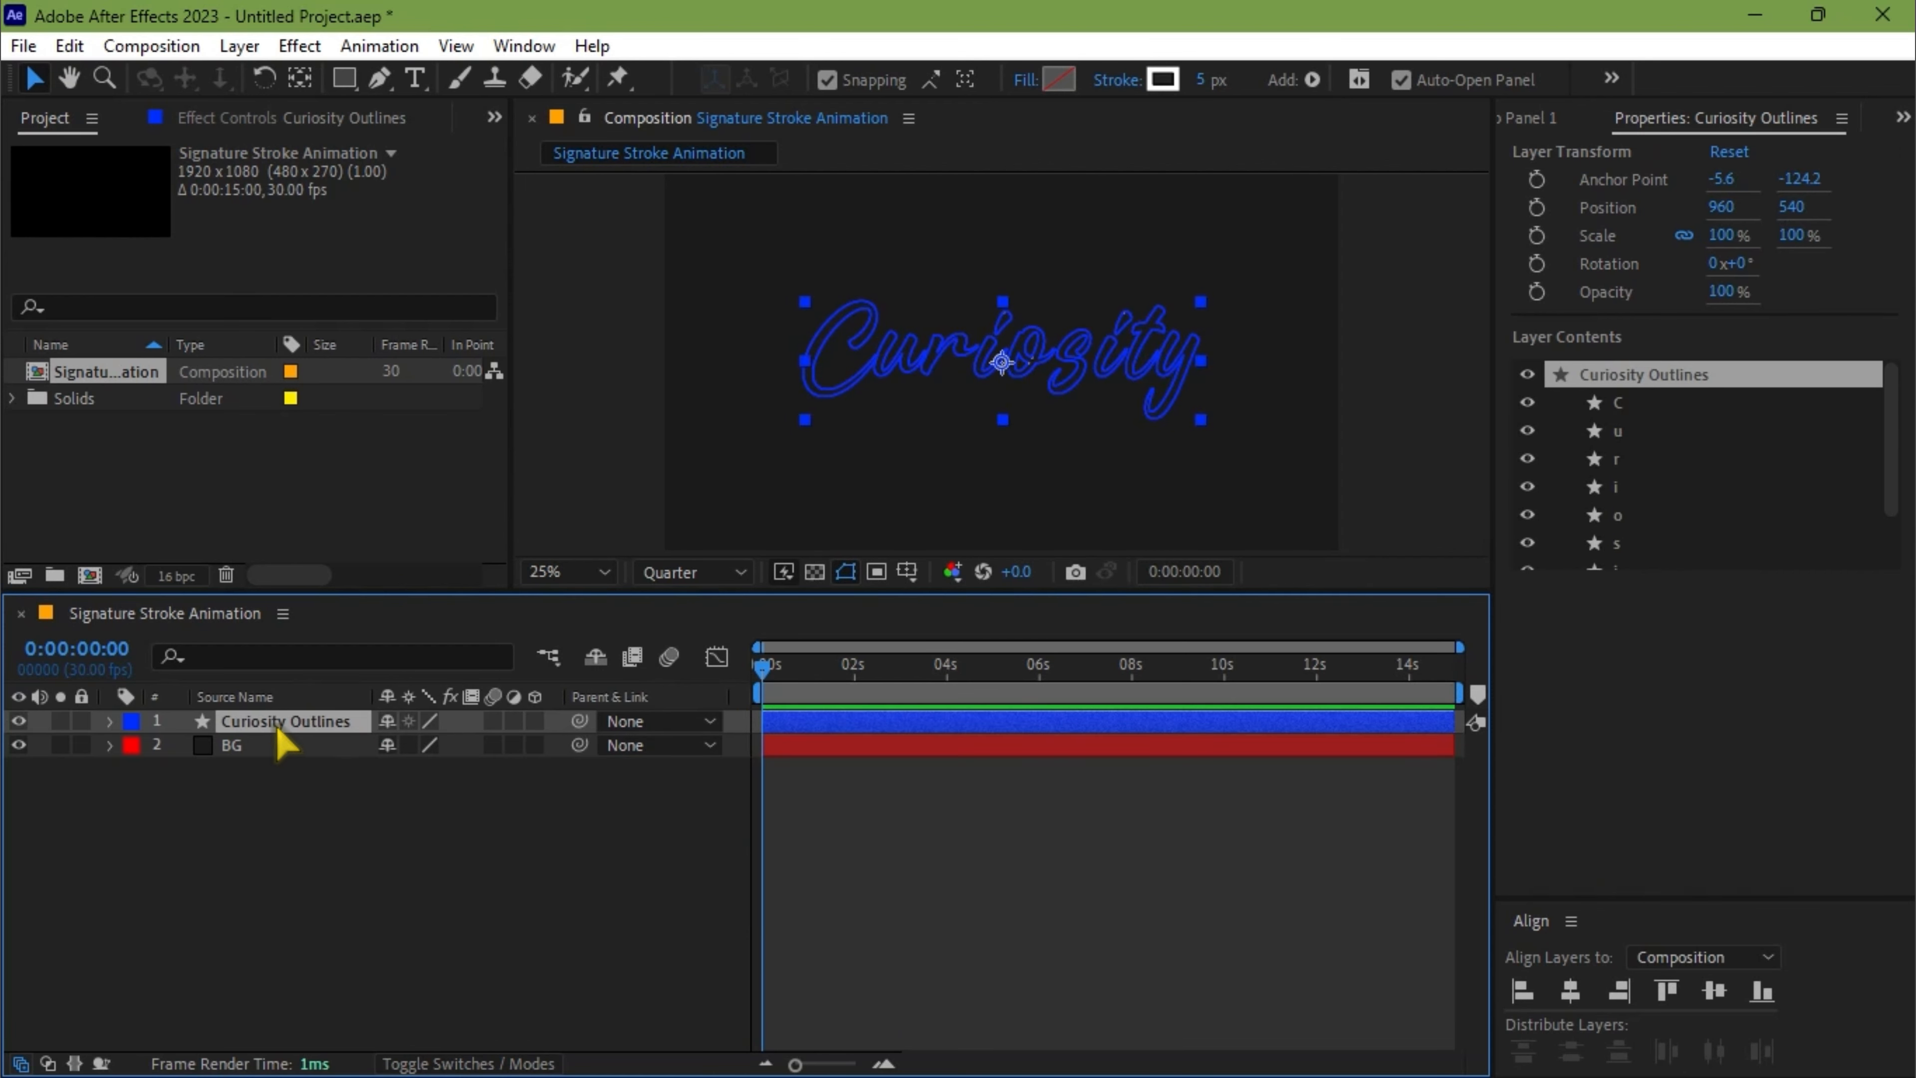
pyautogui.rightClick(282, 743)
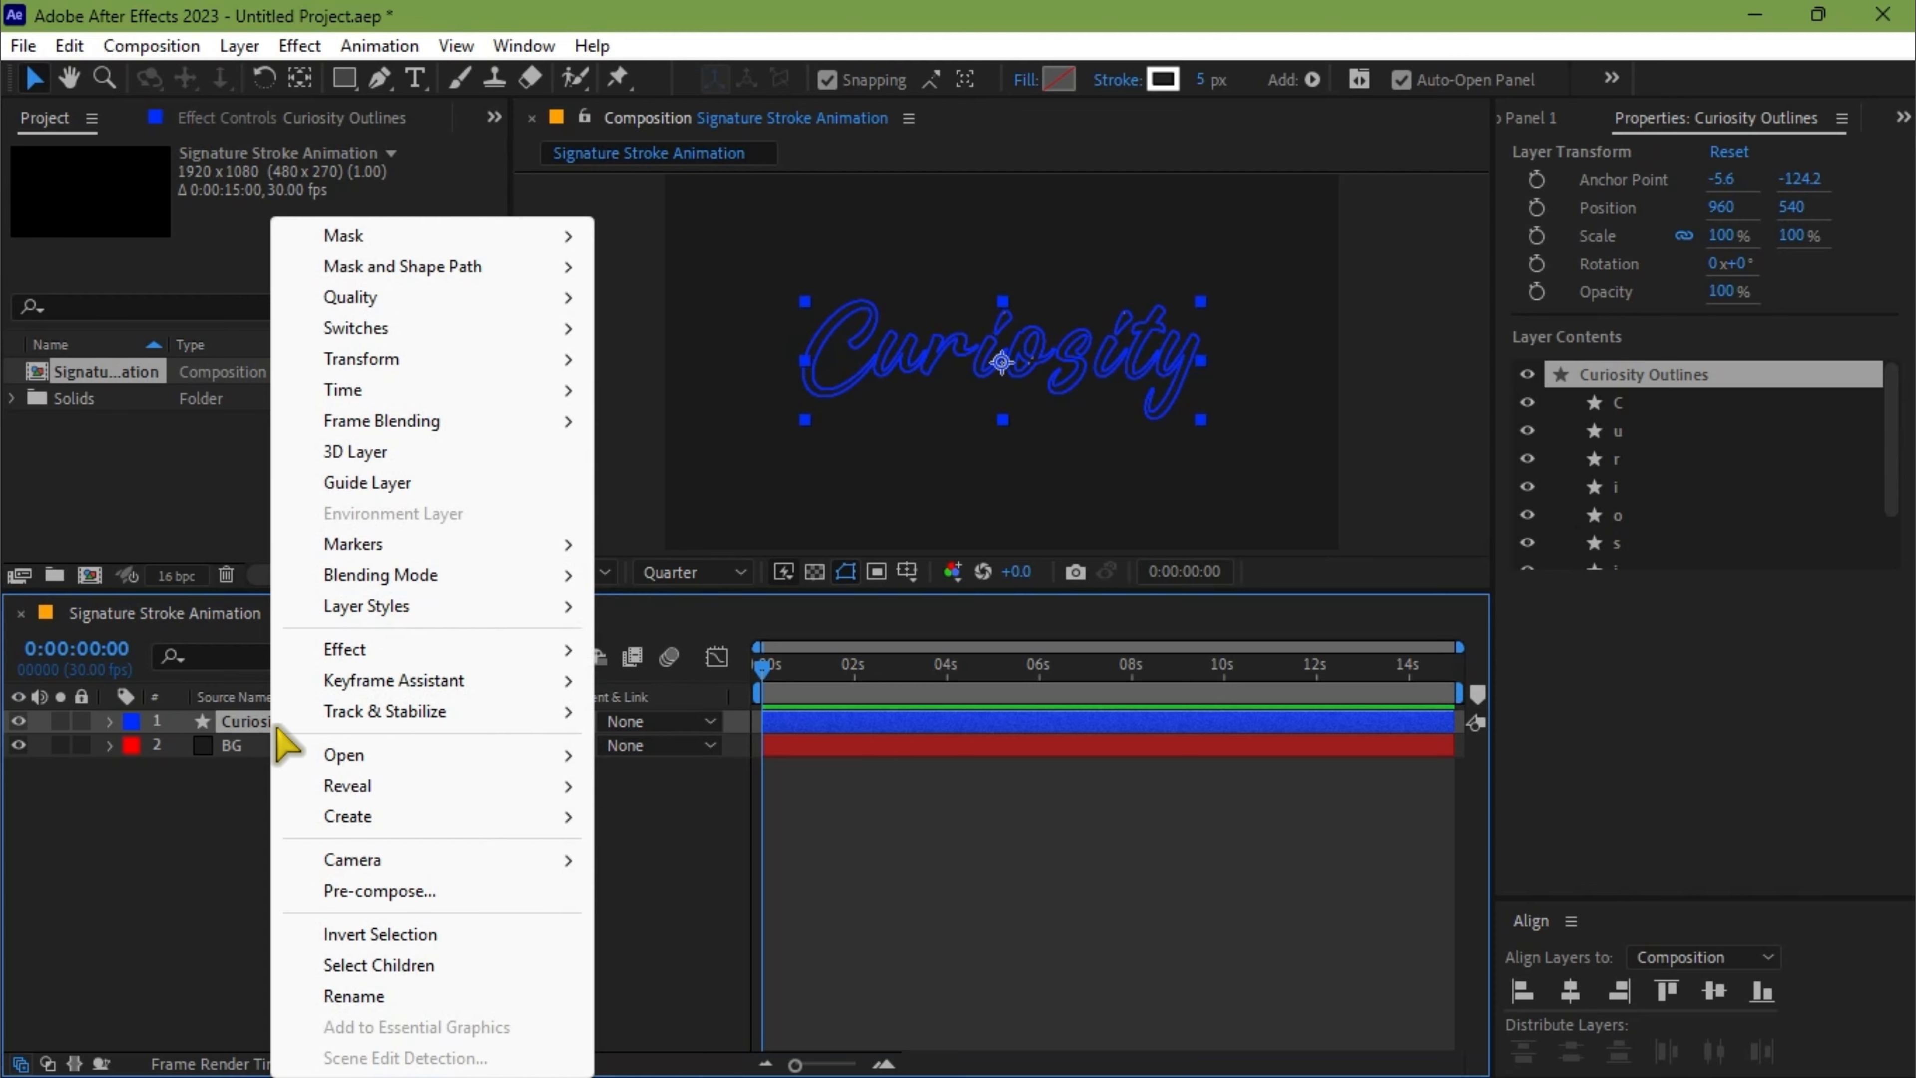
pyautogui.moveTo(359, 613)
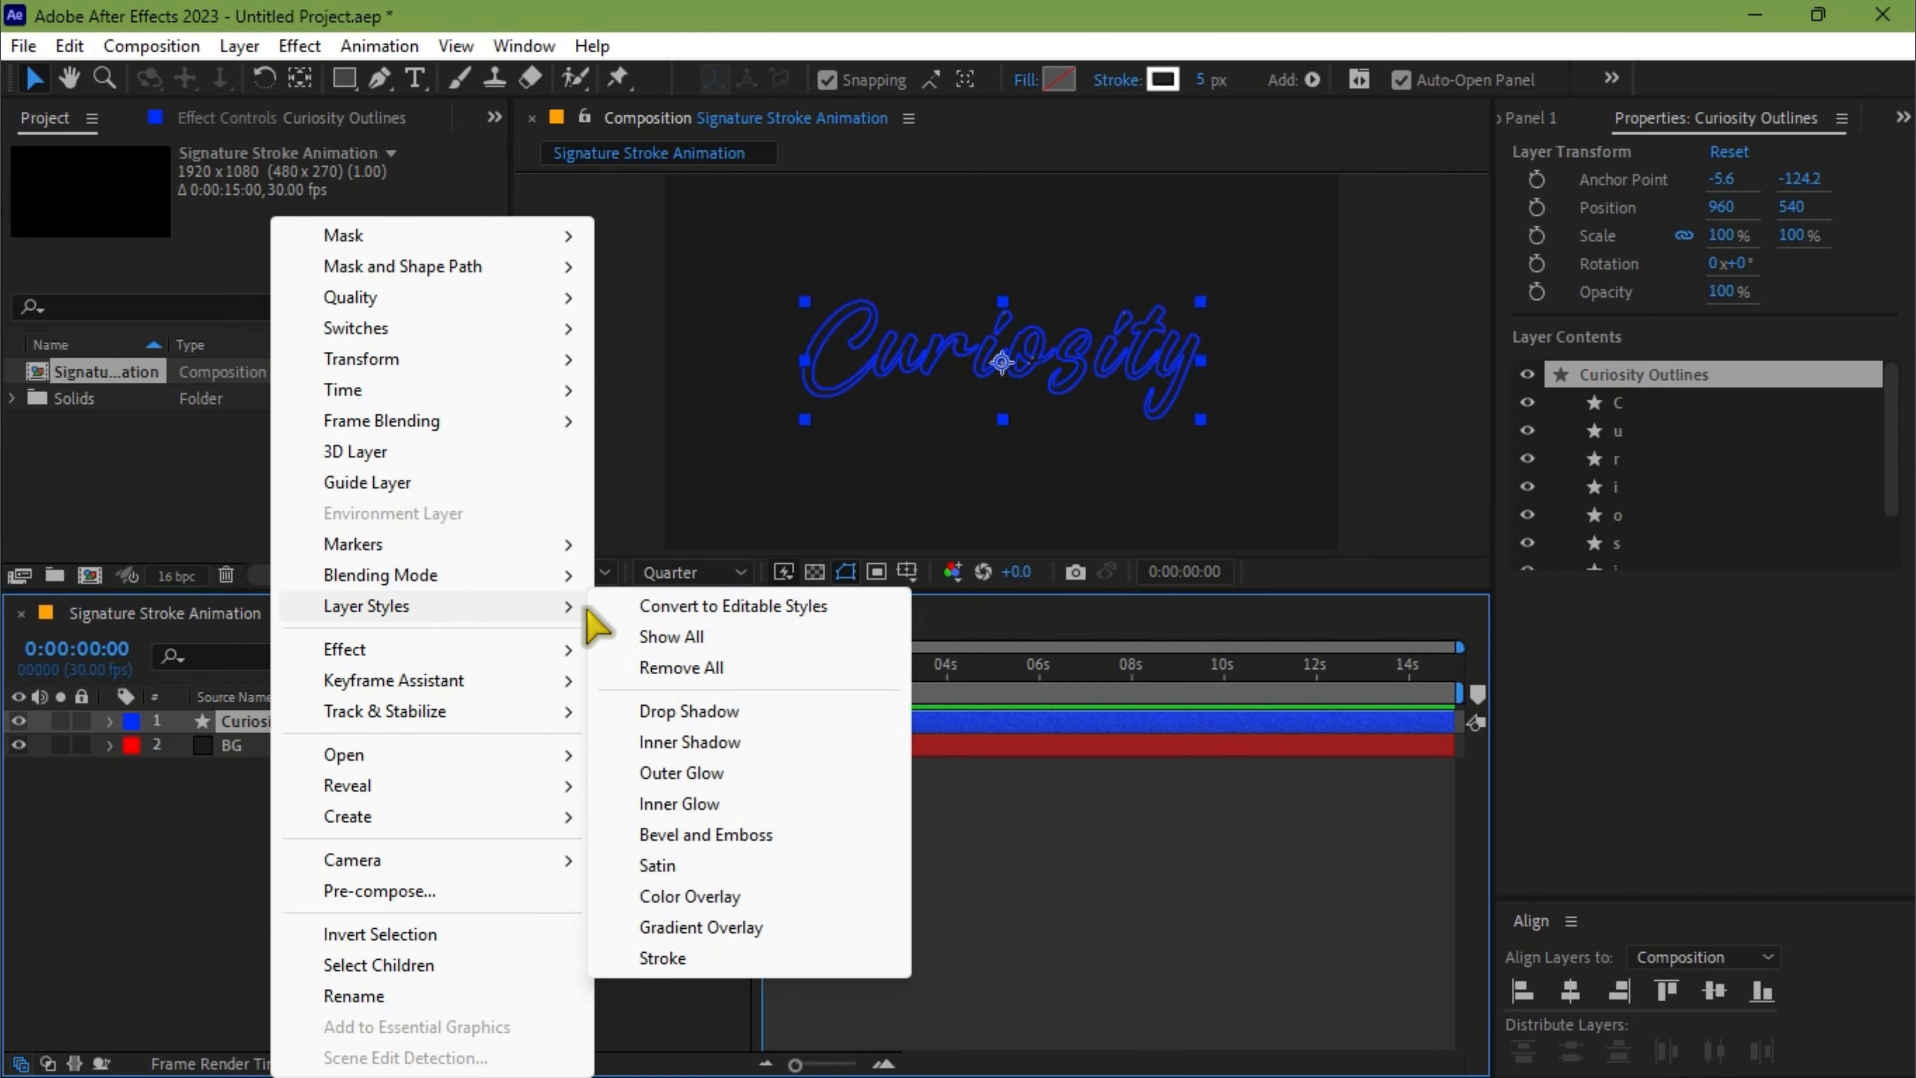
pyautogui.click(682, 928)
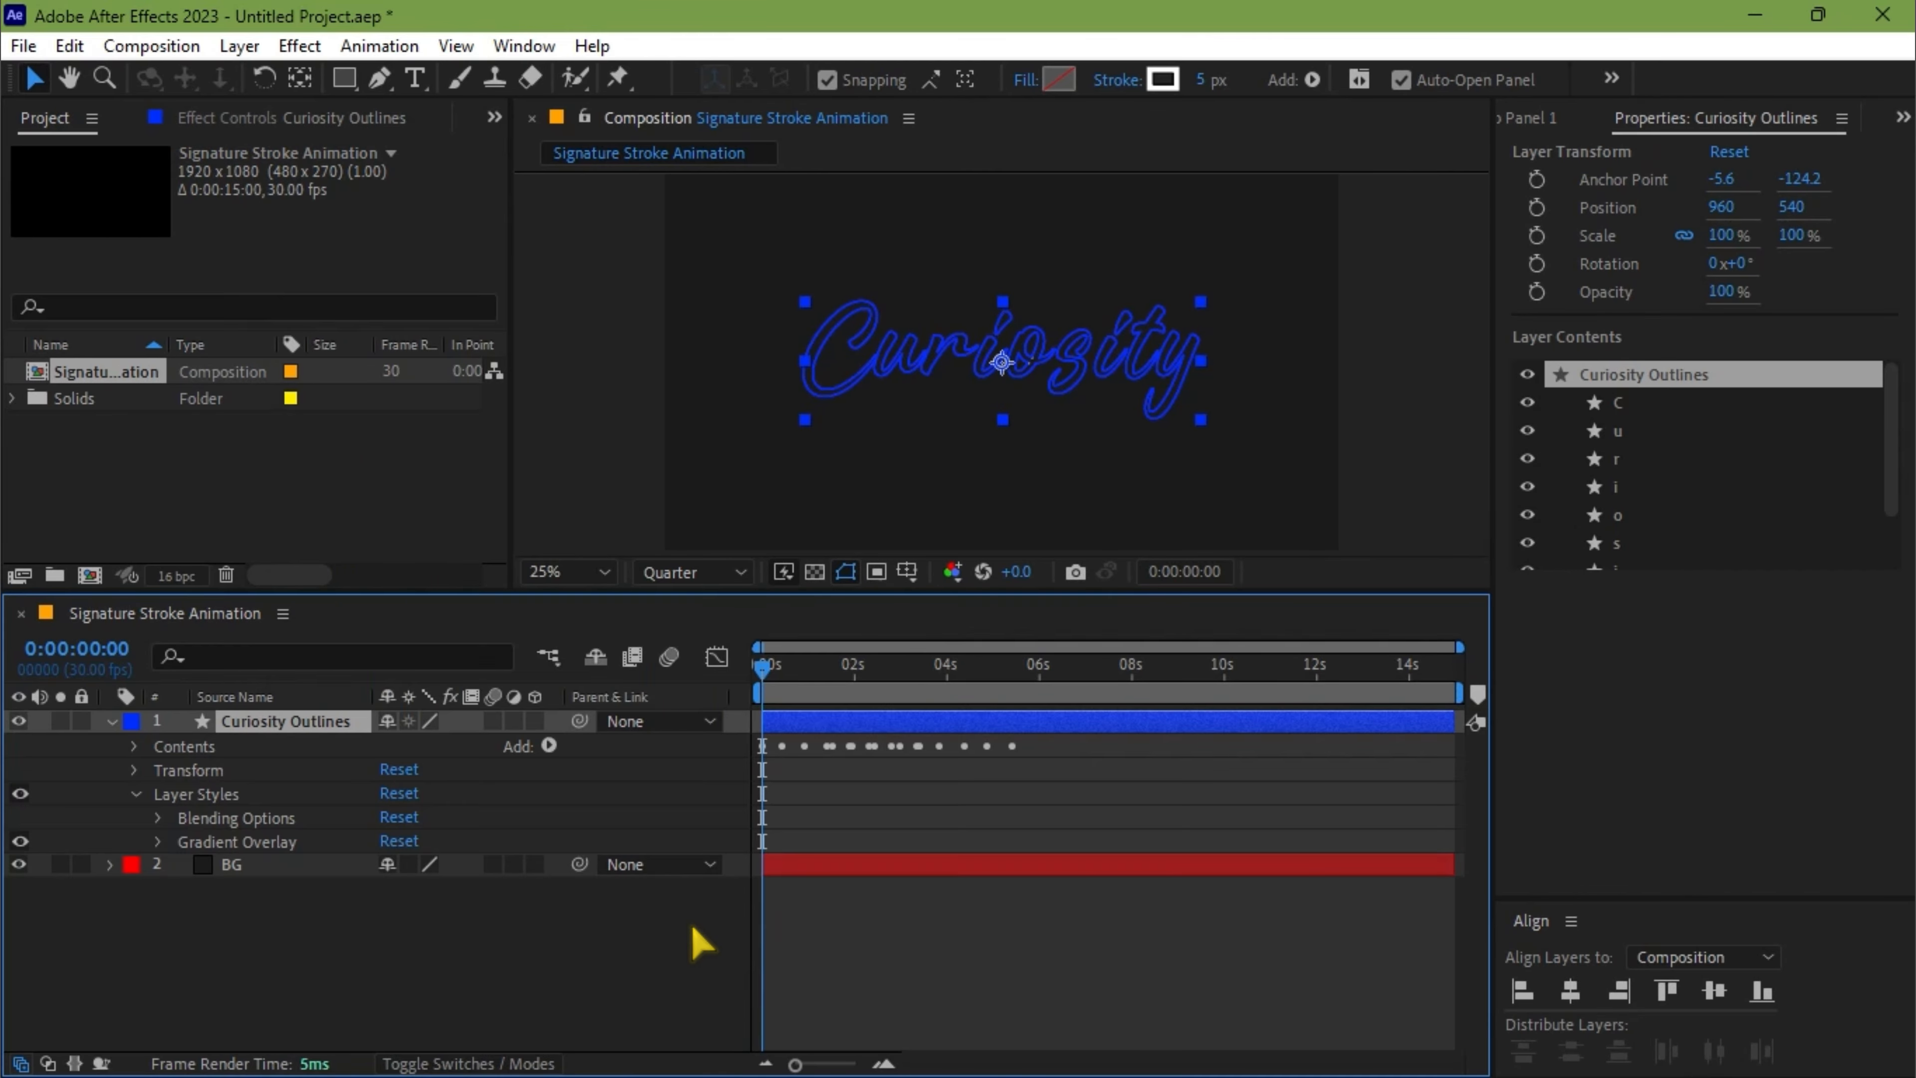
# Open the Gradient Overlay's colors for editing and set the first color stop to purple, 6600FF
pyautogui.click(162, 843)
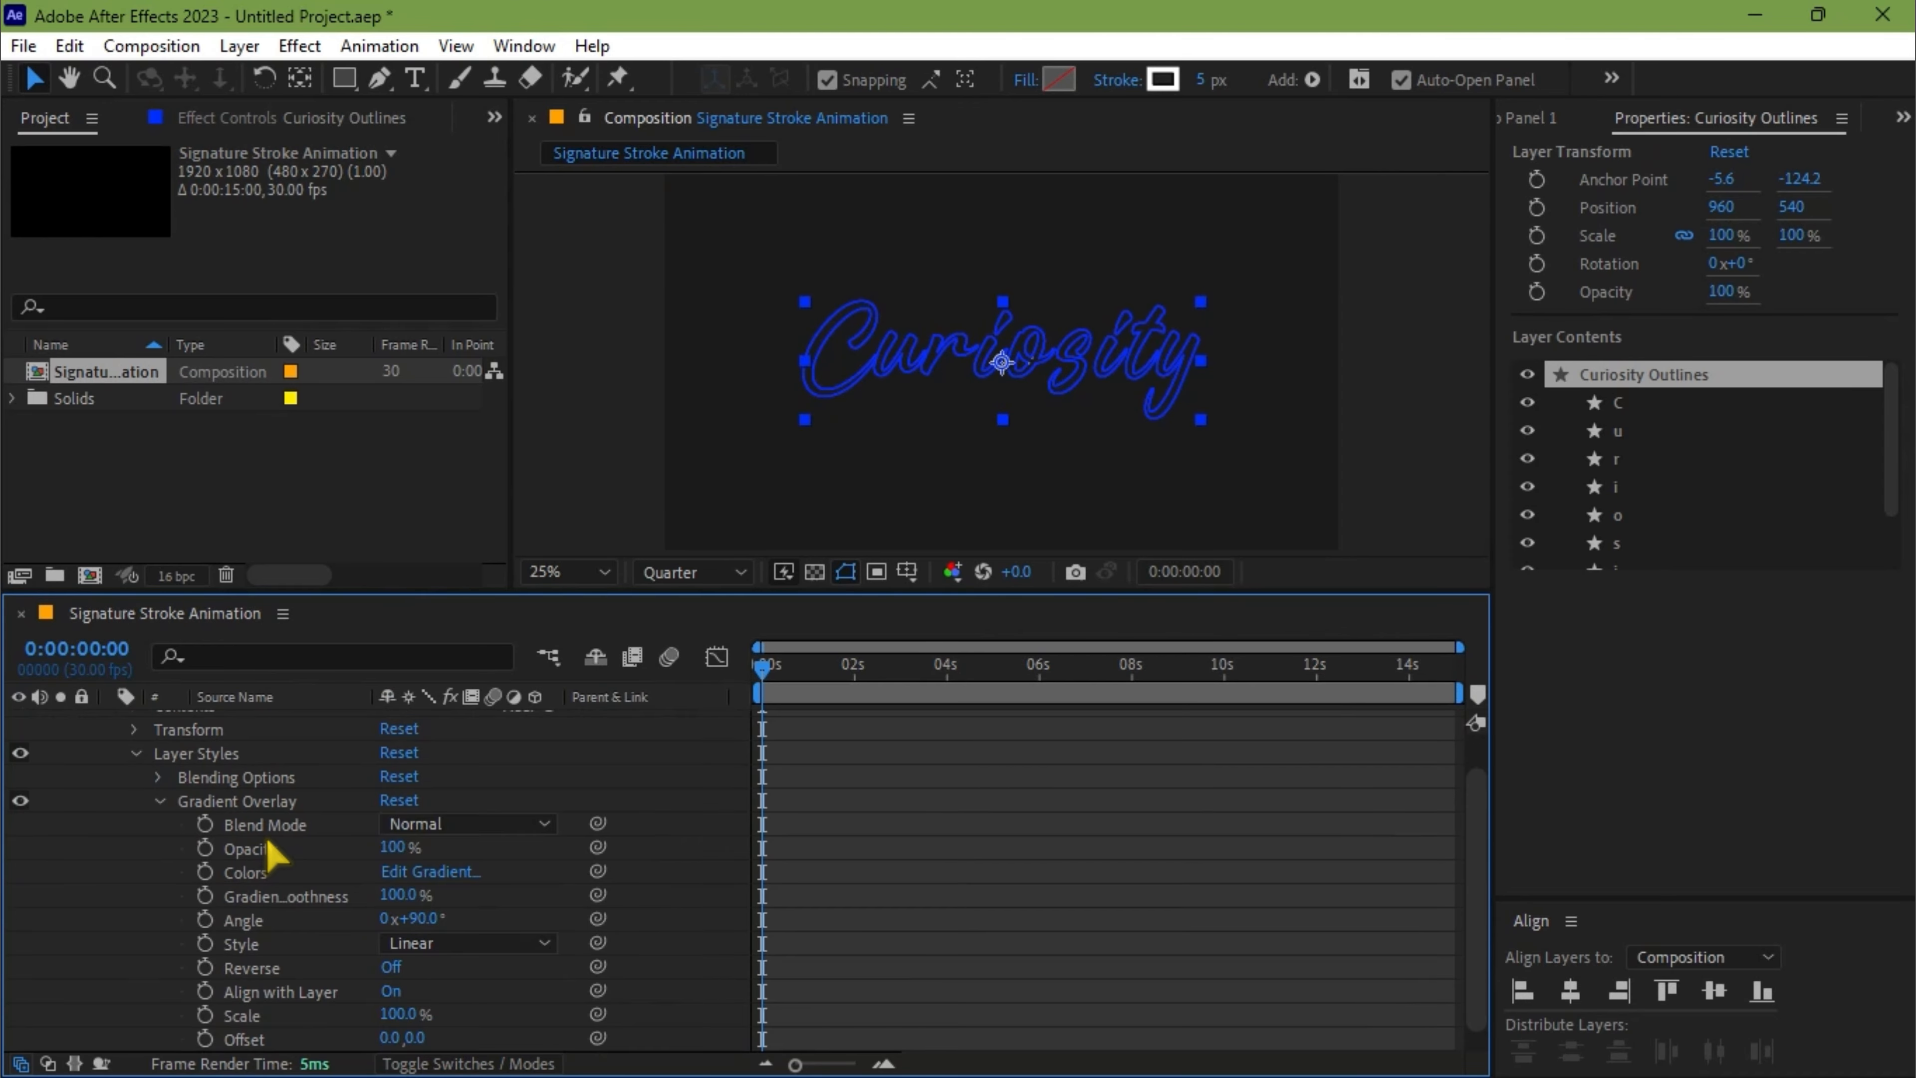
pyautogui.scroll(-1, 268, 842)
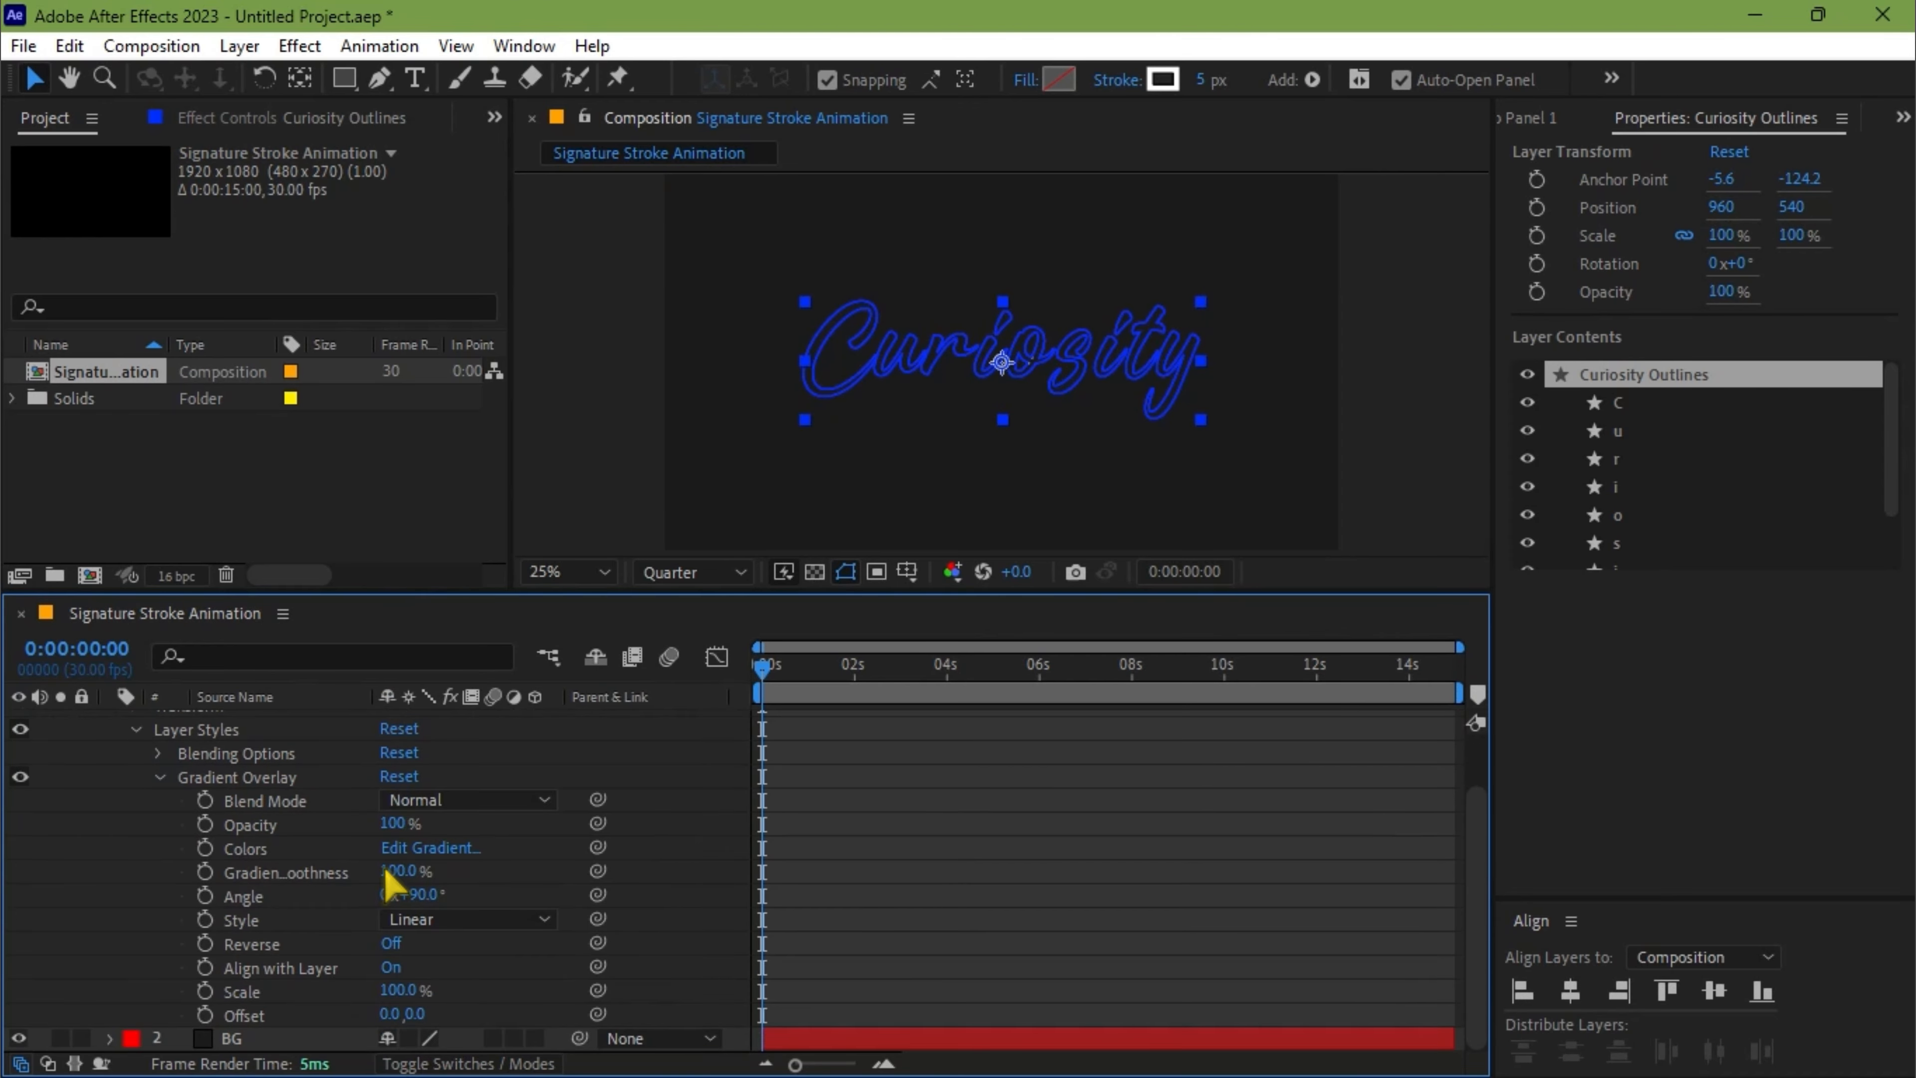
pyautogui.click(433, 849)
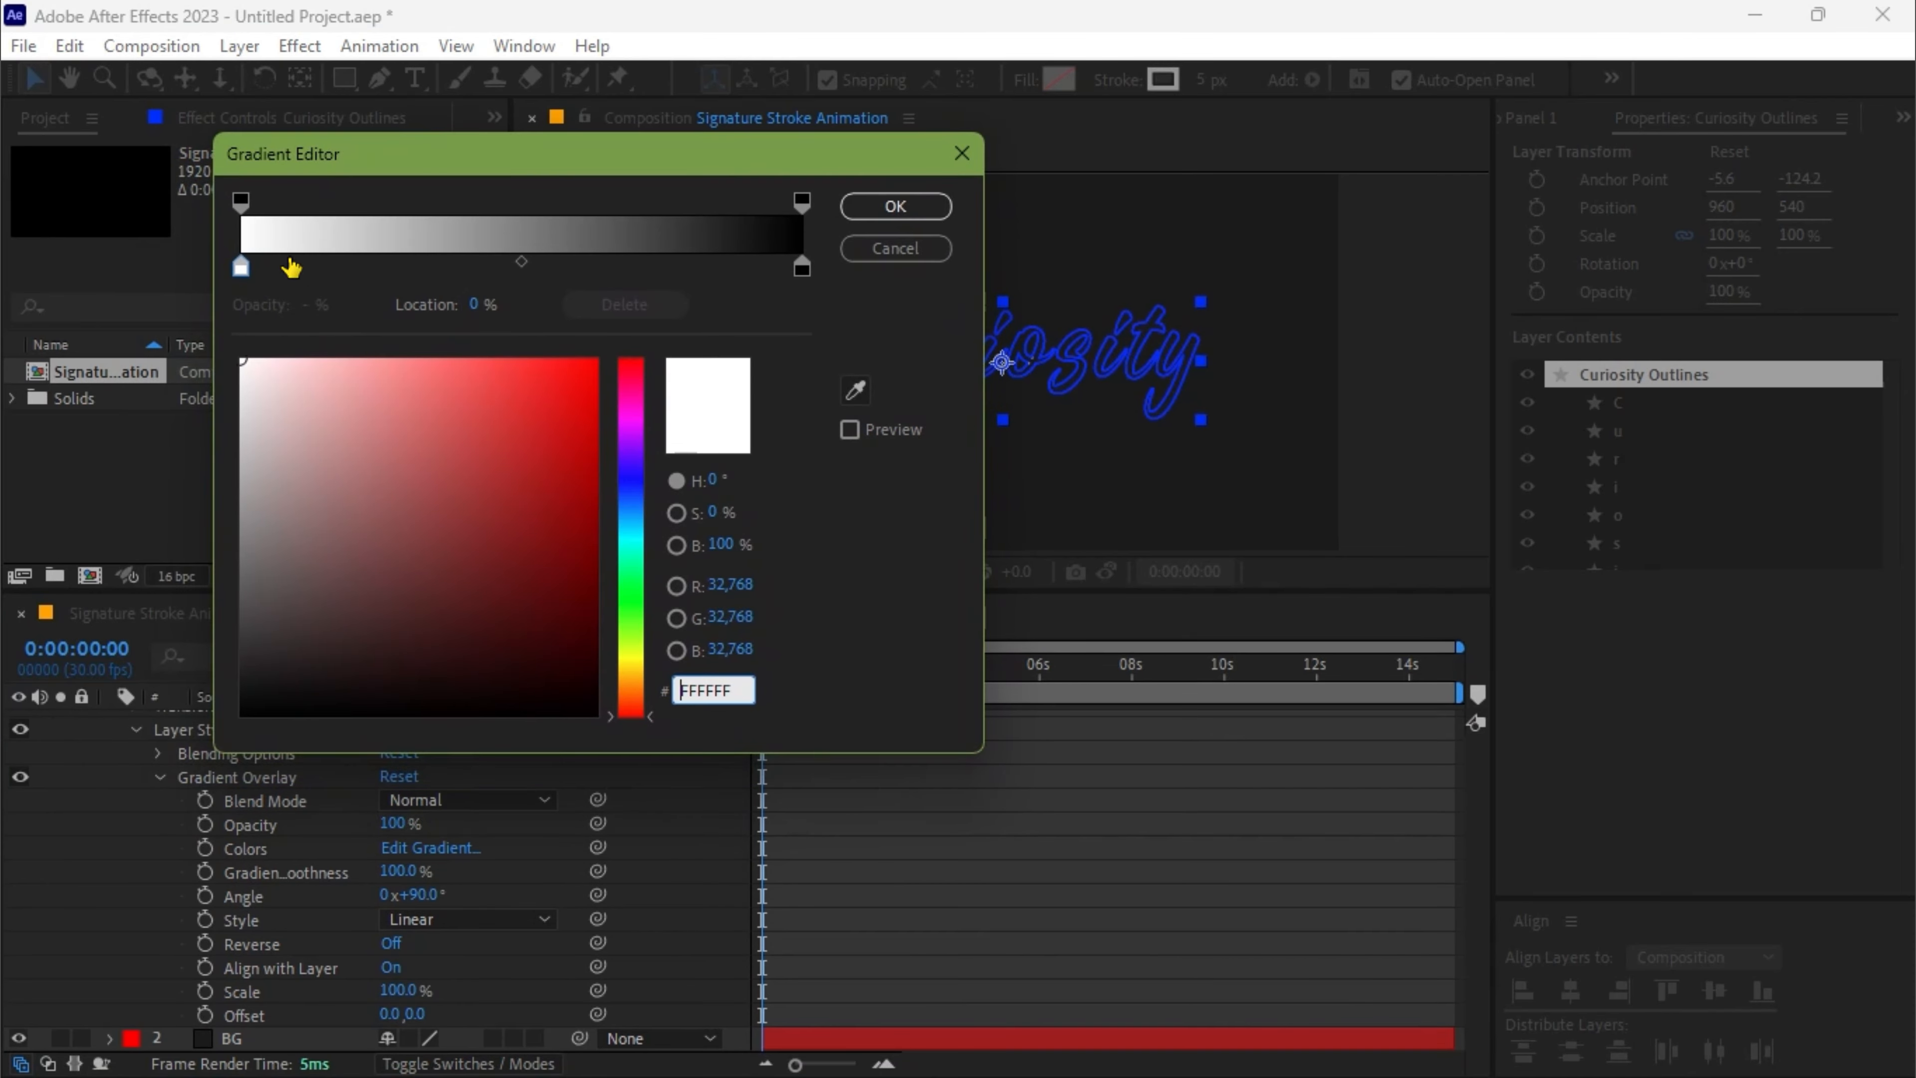
pyautogui.click(240, 266)
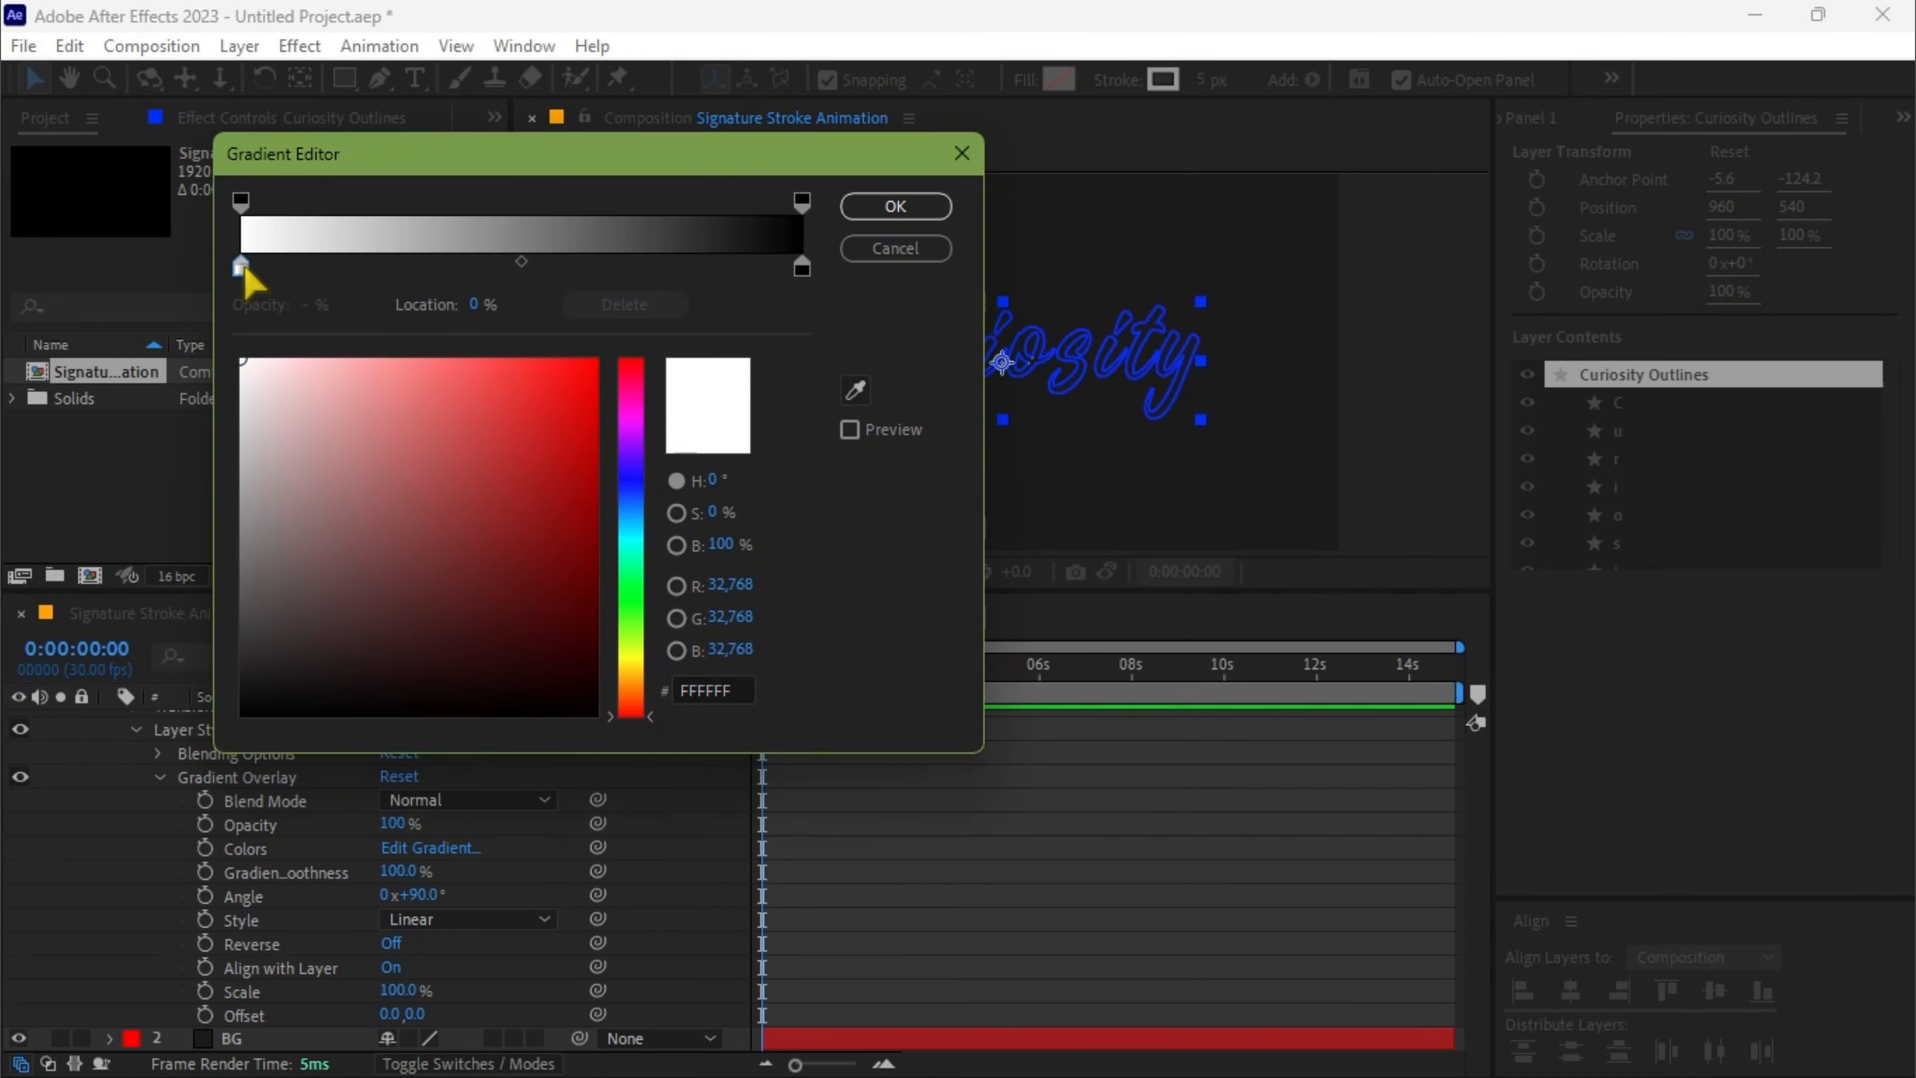
pyautogui.click(637, 461)
pyautogui.moveTo(585, 428); pyautogui.dragTo(596, 359)
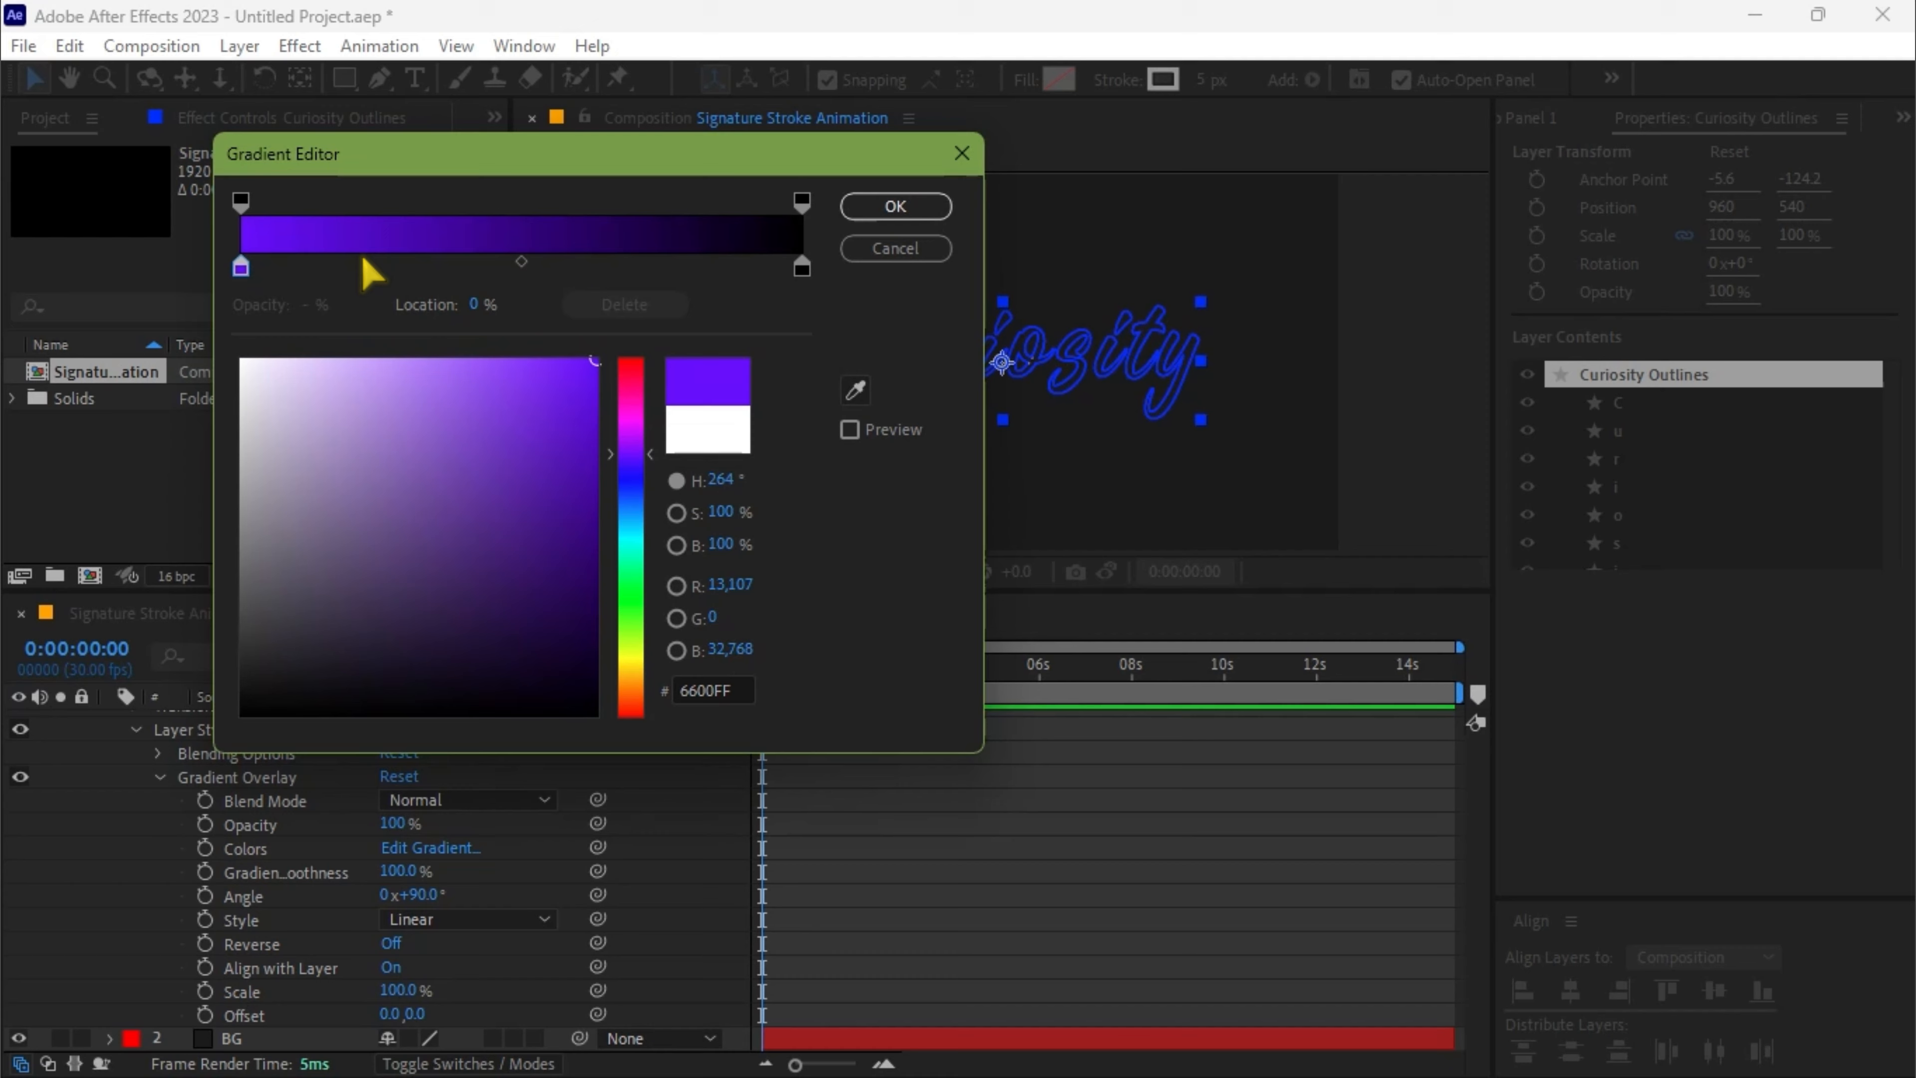
# Add two color stops between the gradient's ends: pink-red FF004E near the start and yellow FFDE00 at 67.3%
pyautogui.click(354, 265)
pyautogui.moveTo(637, 423); pyautogui.dragTo(637, 377)
pyautogui.click(622, 268)
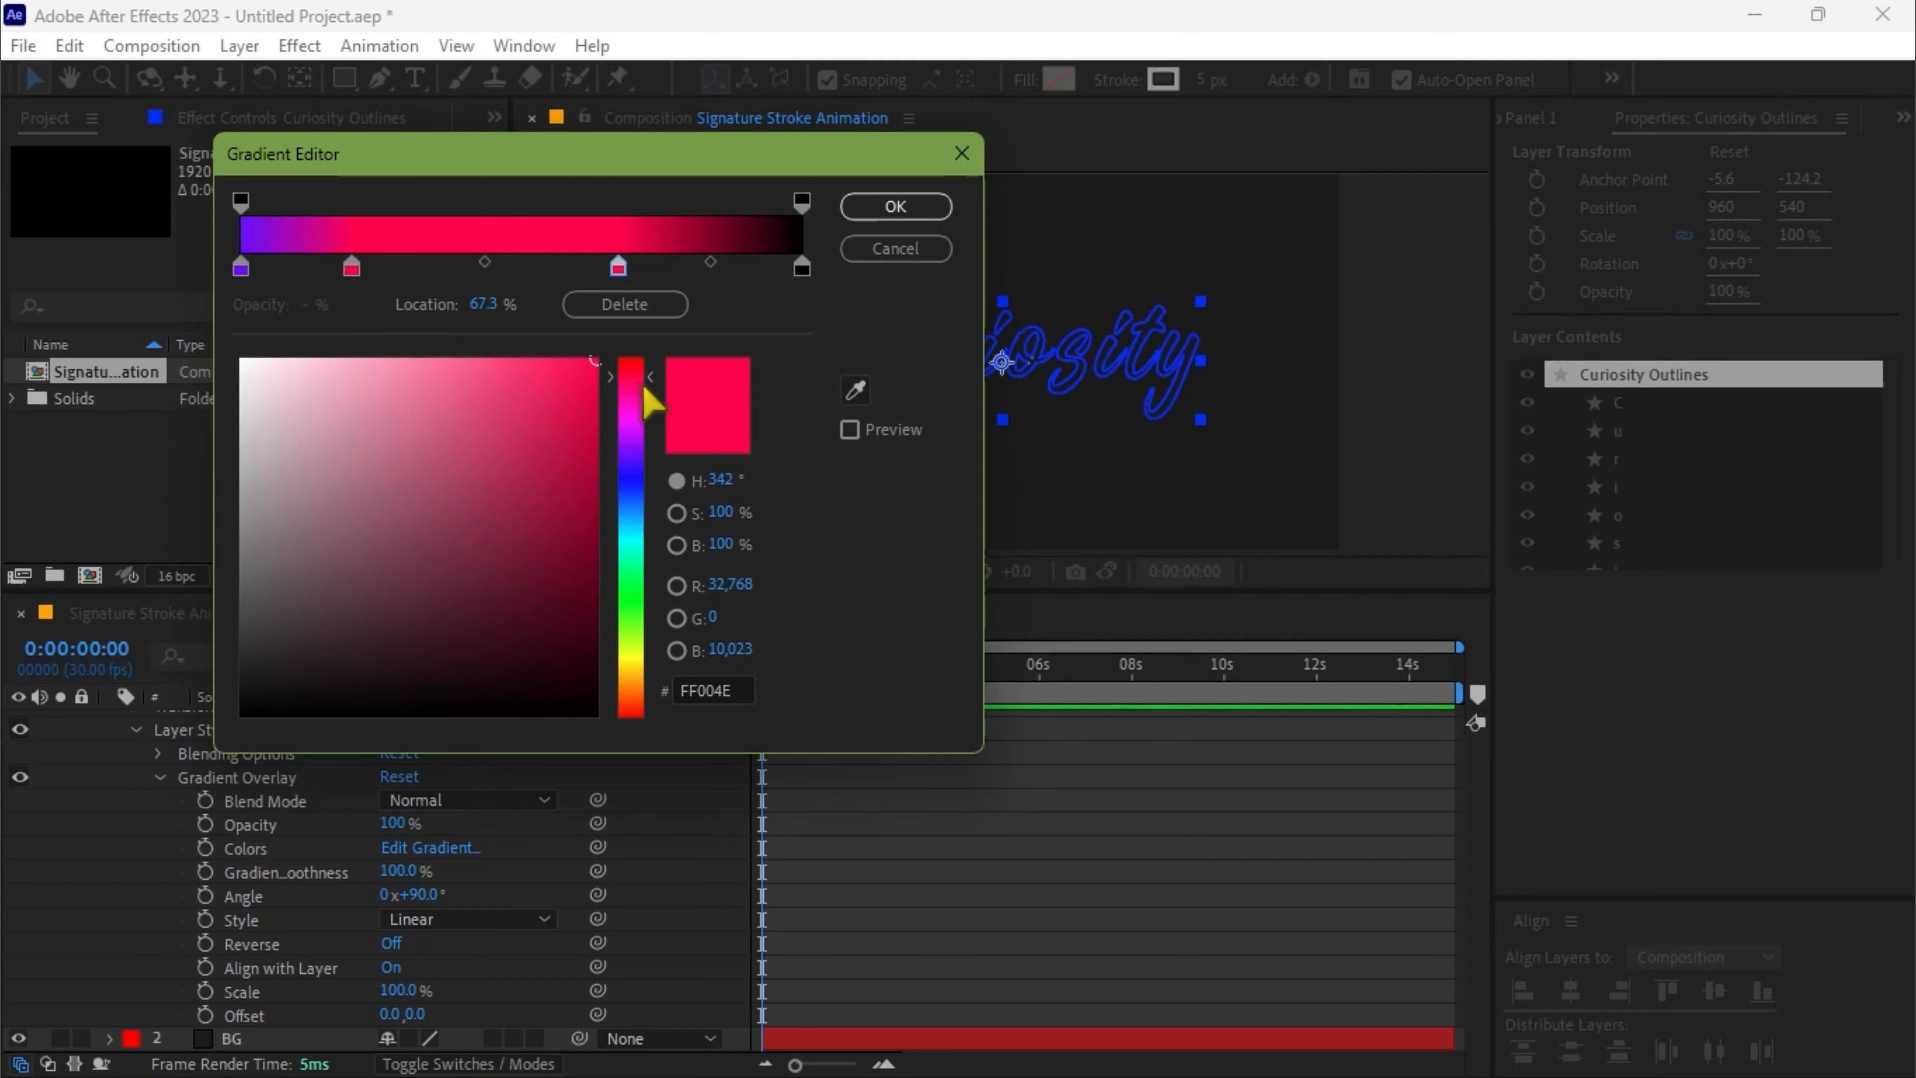
pyautogui.moveTo(632, 649); pyautogui.dragTo(633, 683)
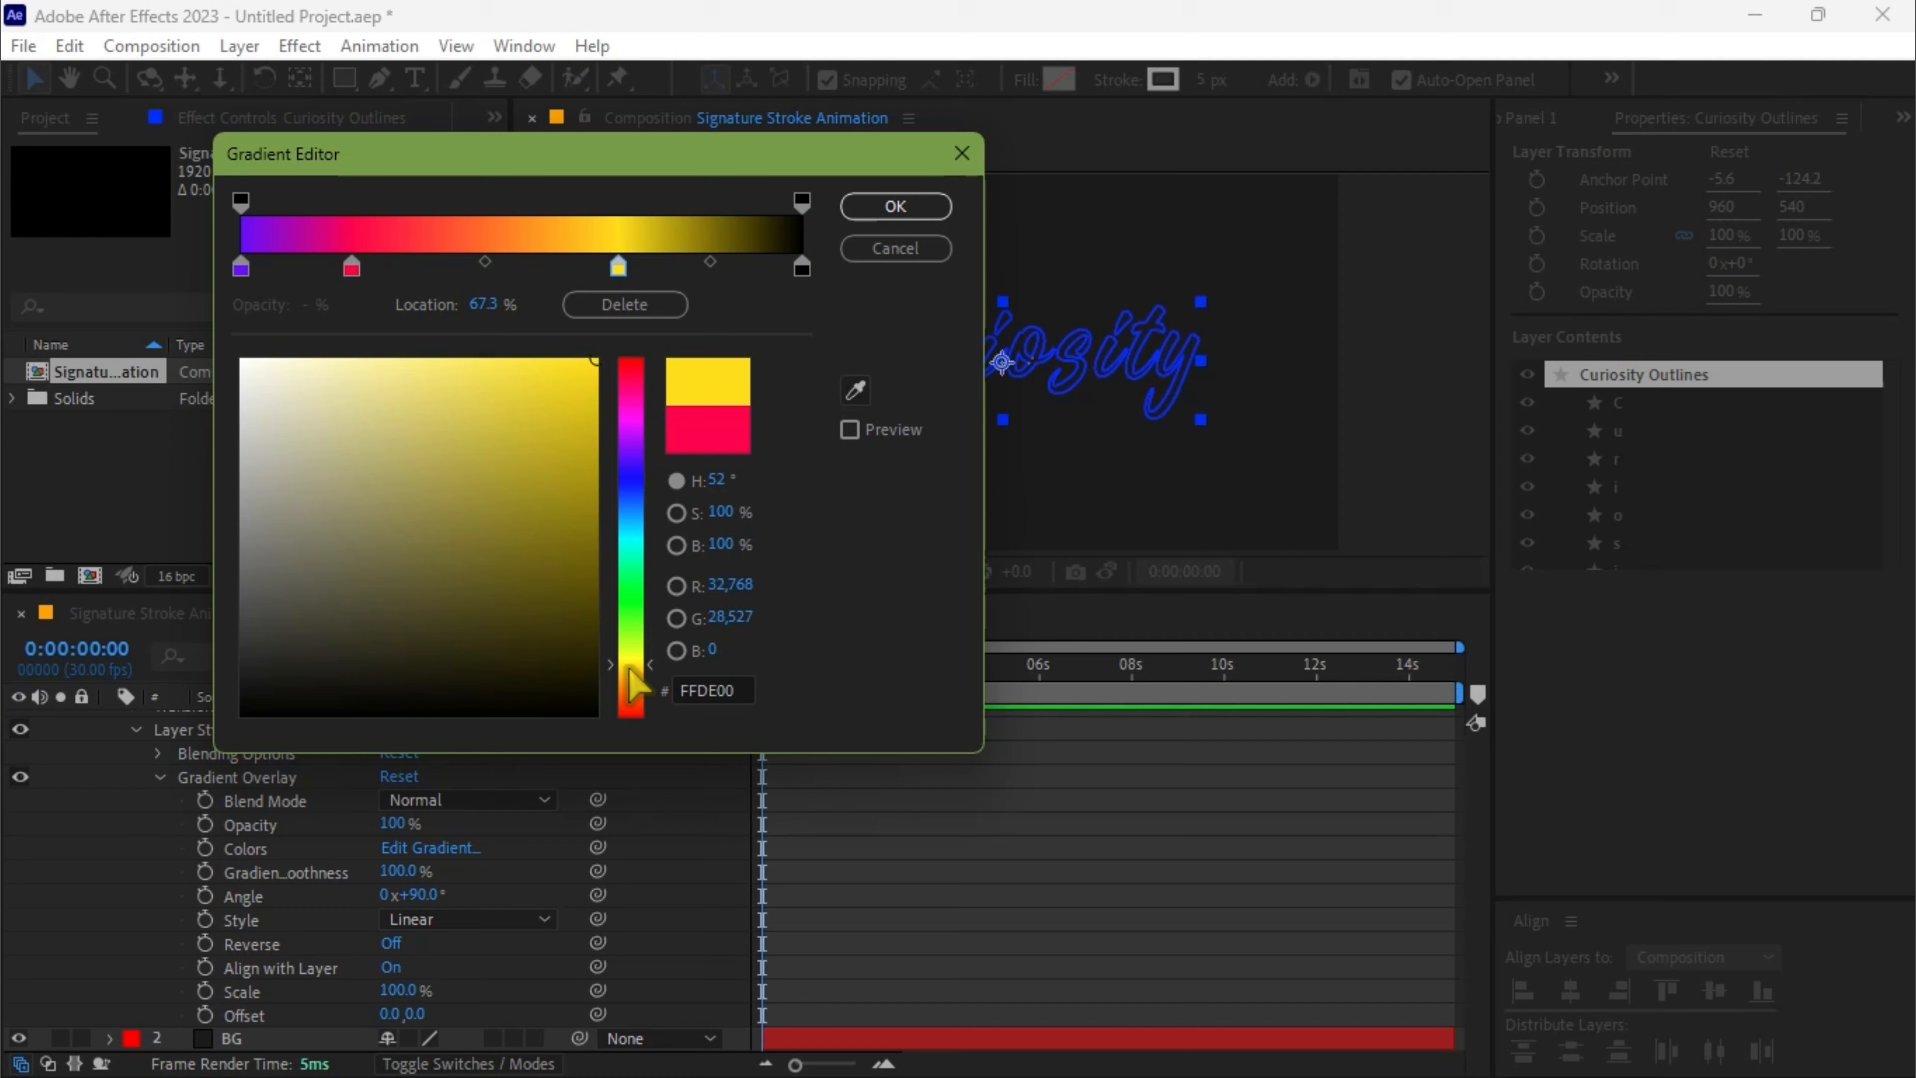
# Set the gradient's final color stop to blue, 006CFF
pyautogui.click(801, 267)
pyautogui.moveTo(633, 428); pyautogui.dragTo(637, 510)
pyautogui.click(594, 361)
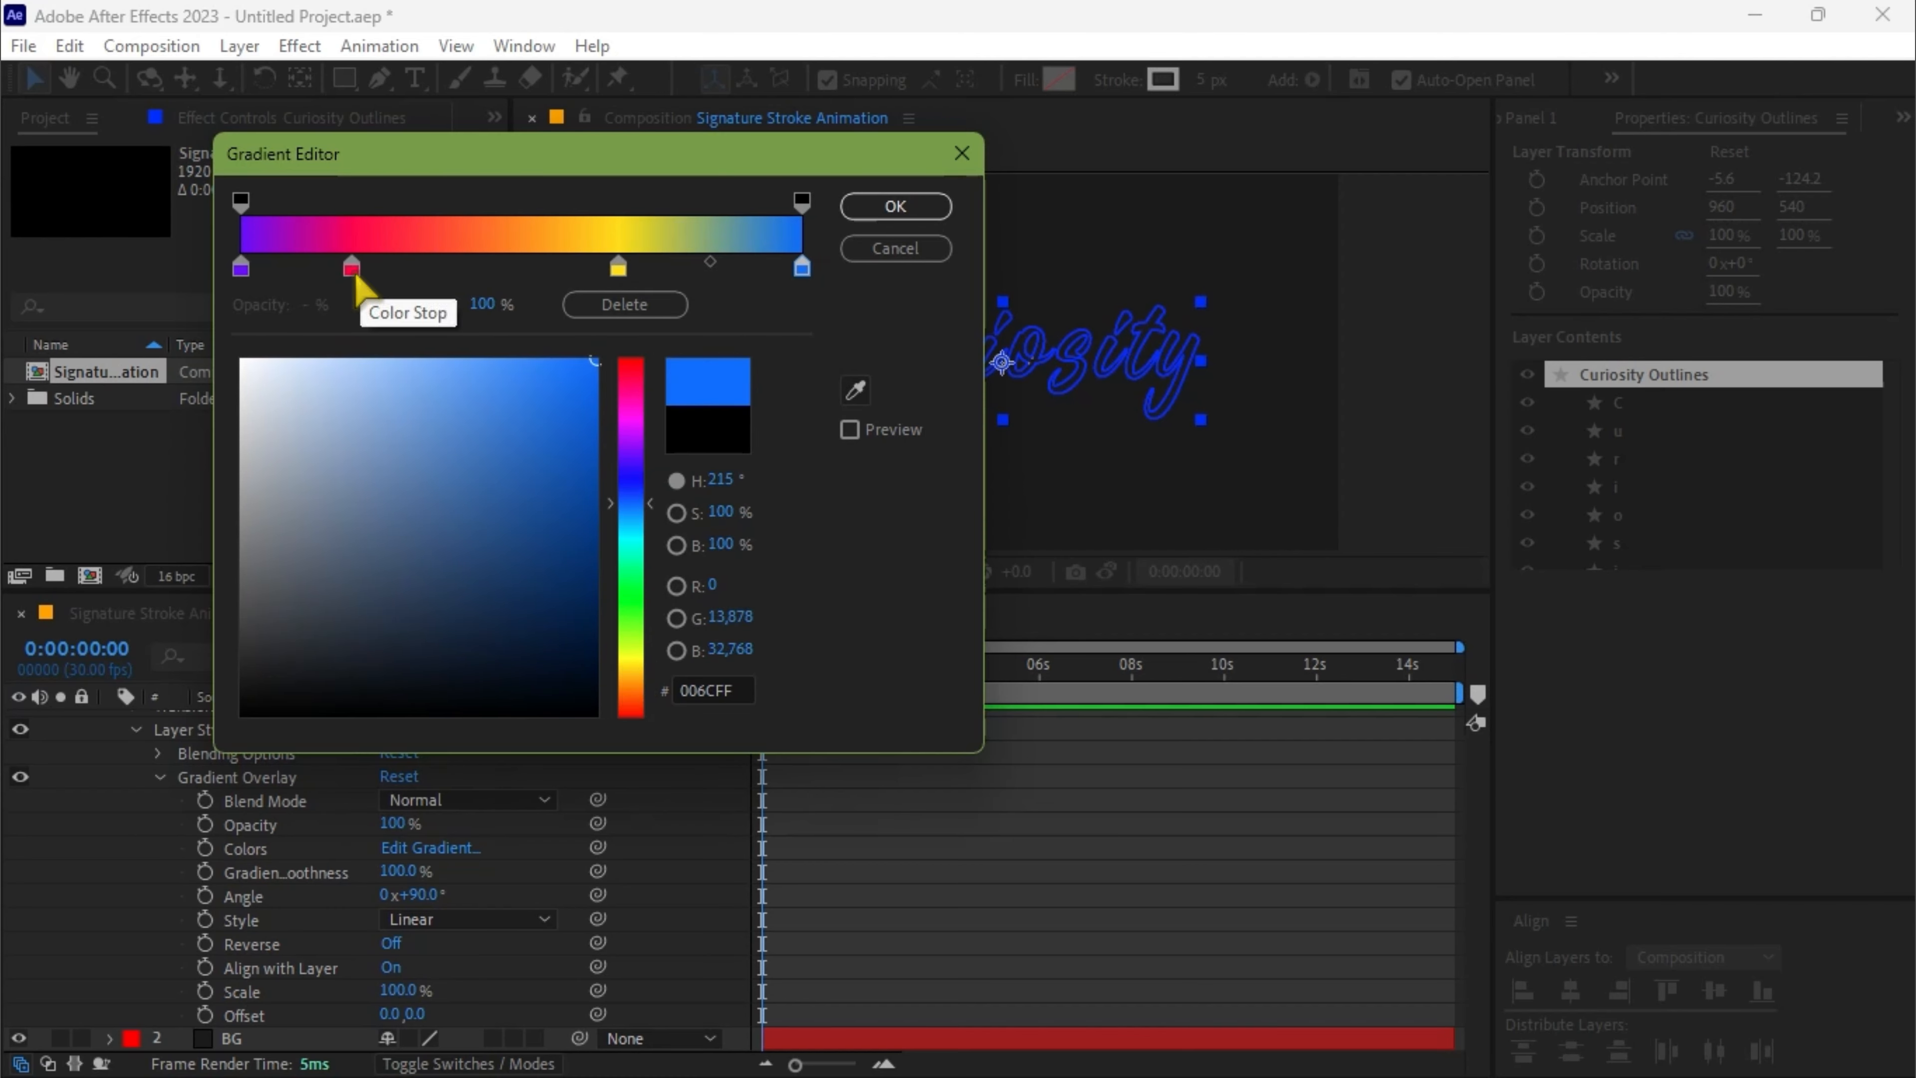
# Reposition the pink-red color stop to 29.5% and the yellow one to about 69%, and apply the gradient
pyautogui.moveTo(352, 268); pyautogui.dragTo(410, 270)
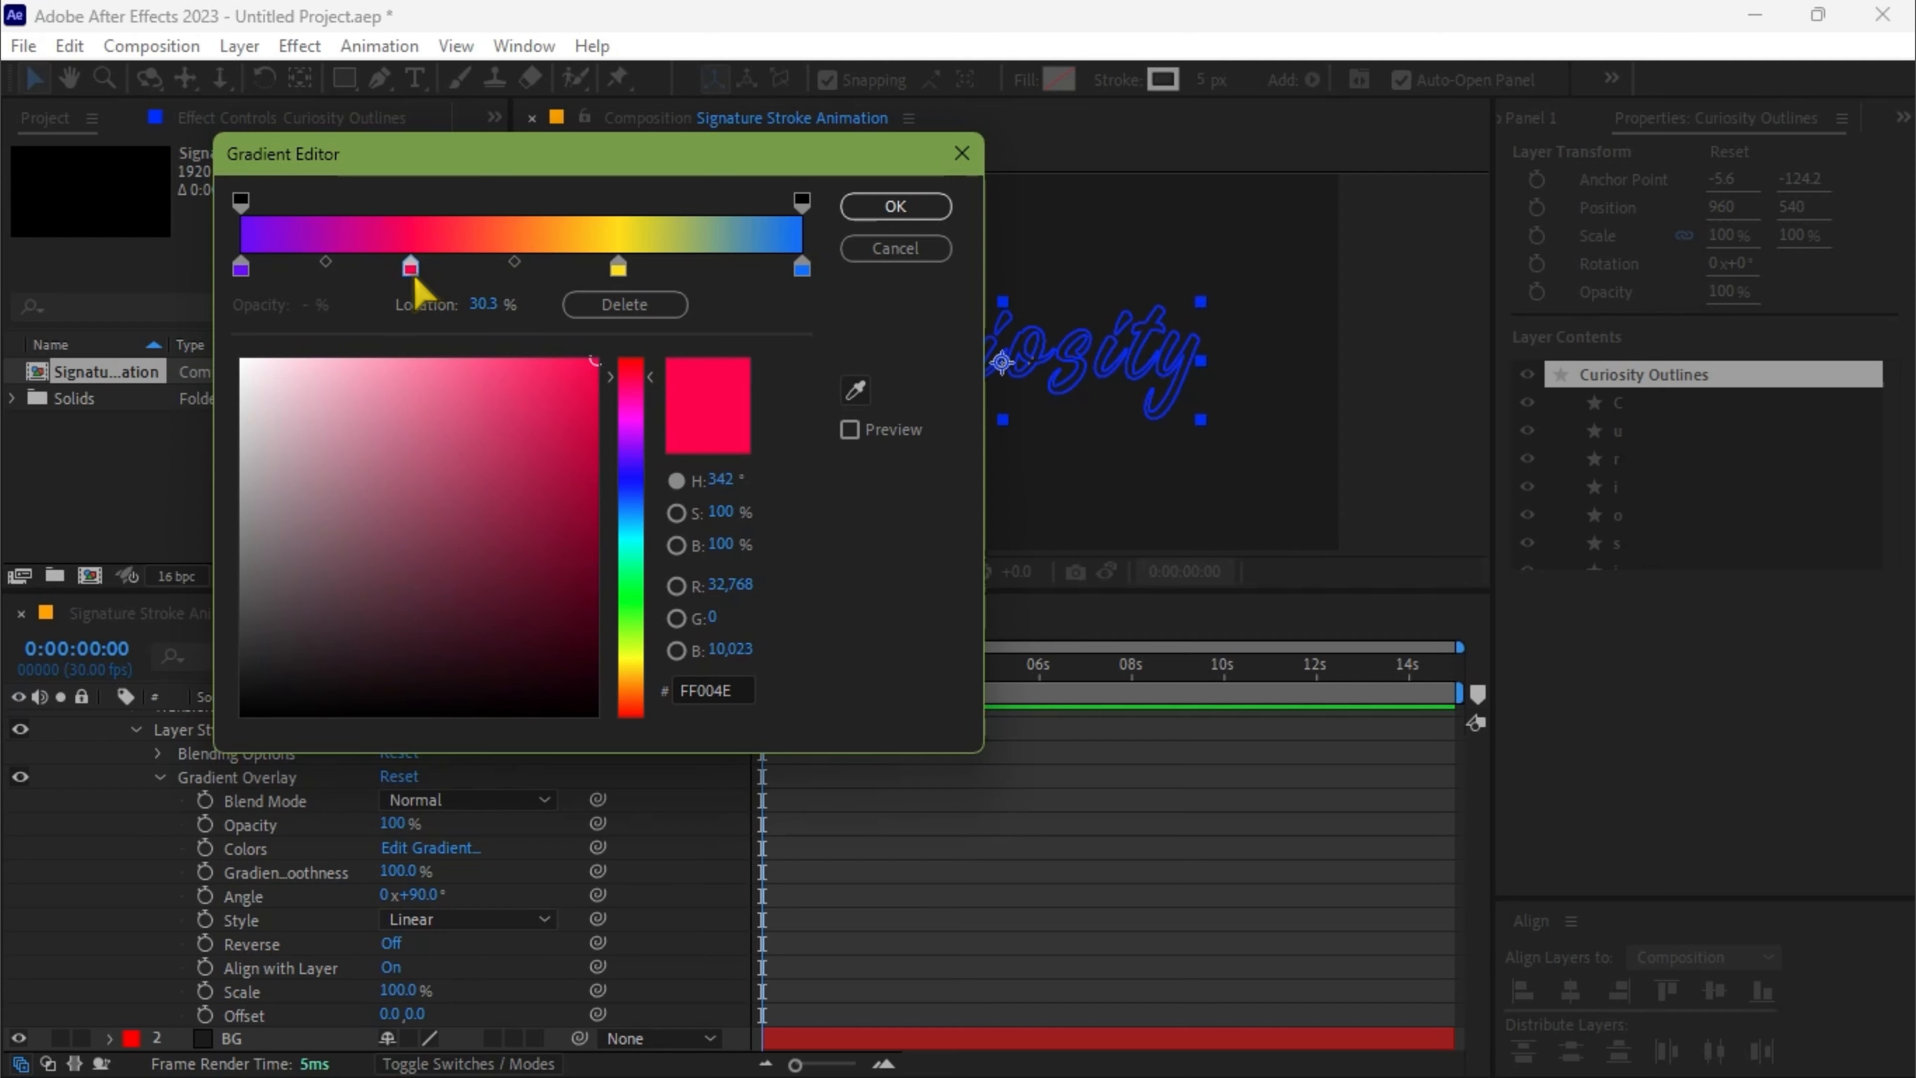
pyautogui.moveTo(623, 285); pyautogui.dragTo(632, 287)
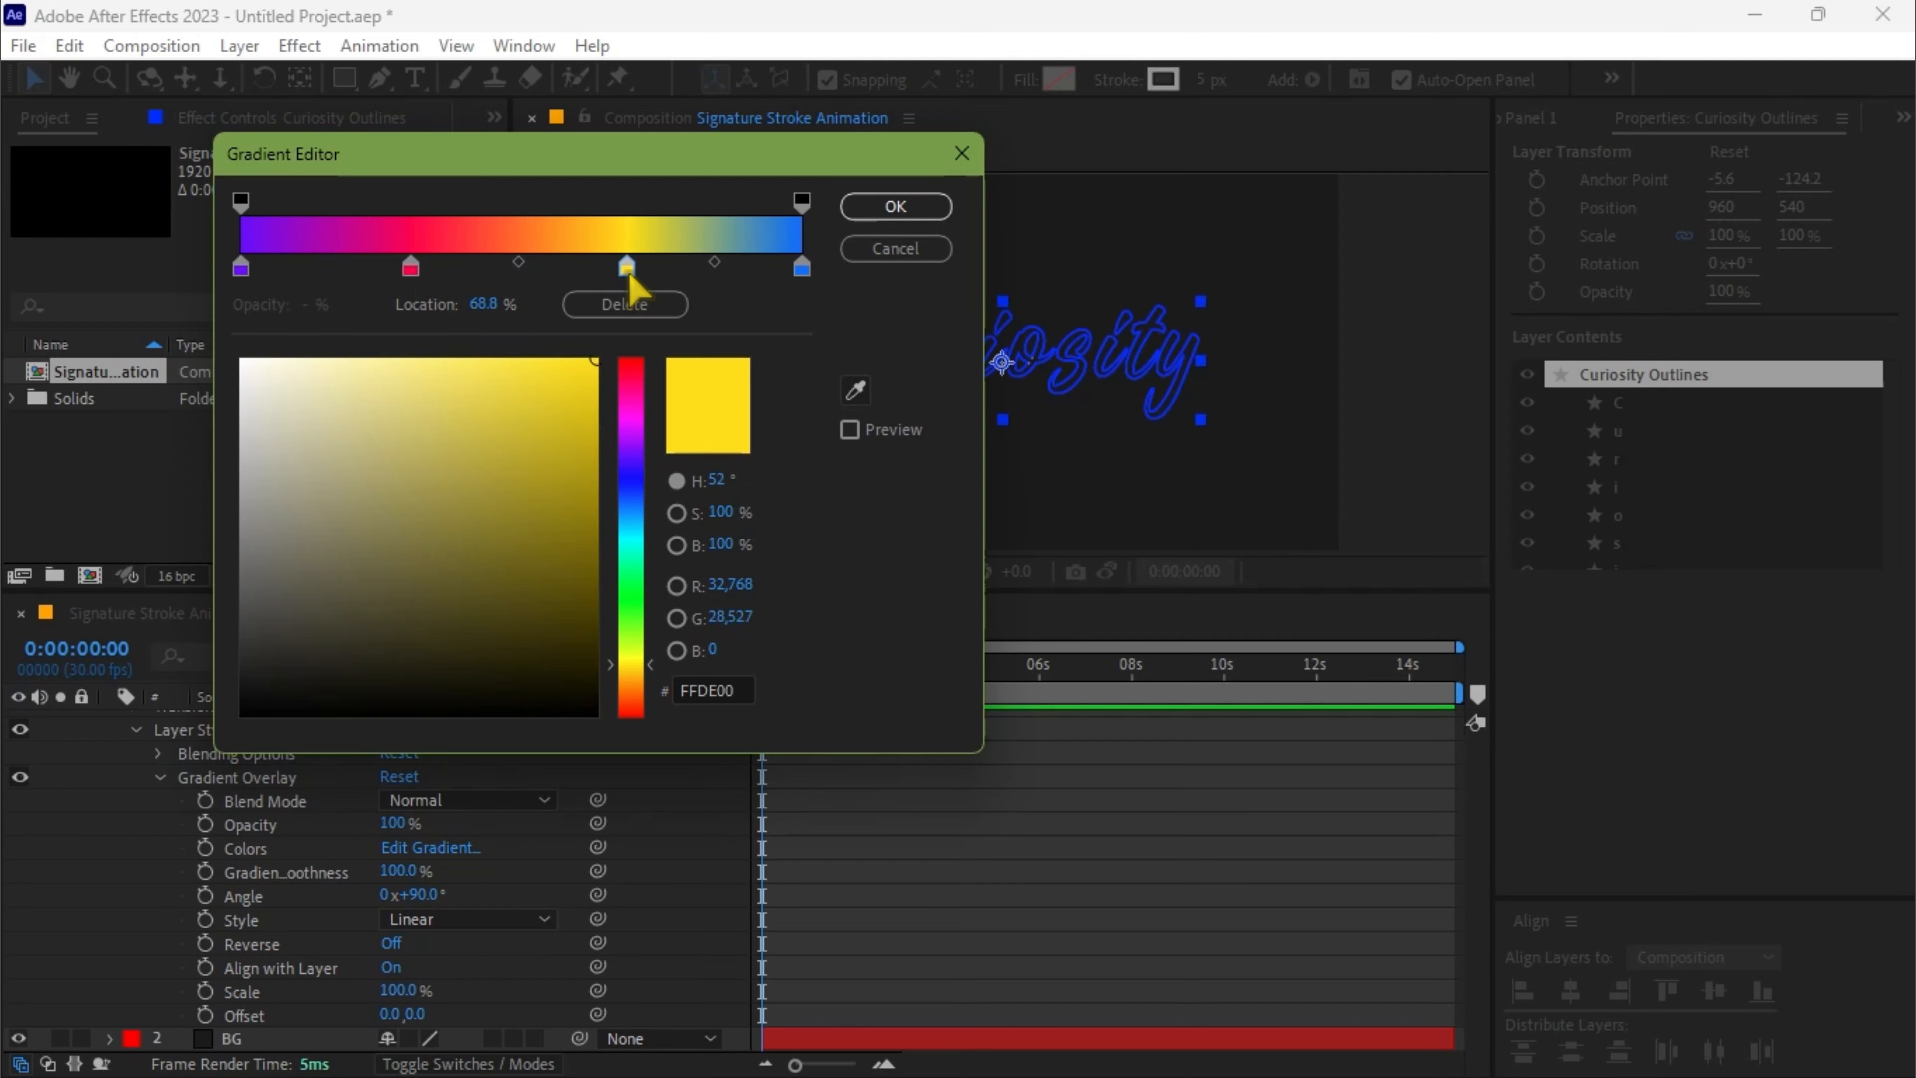
pyautogui.moveTo(408, 272); pyautogui.dragTo(406, 272)
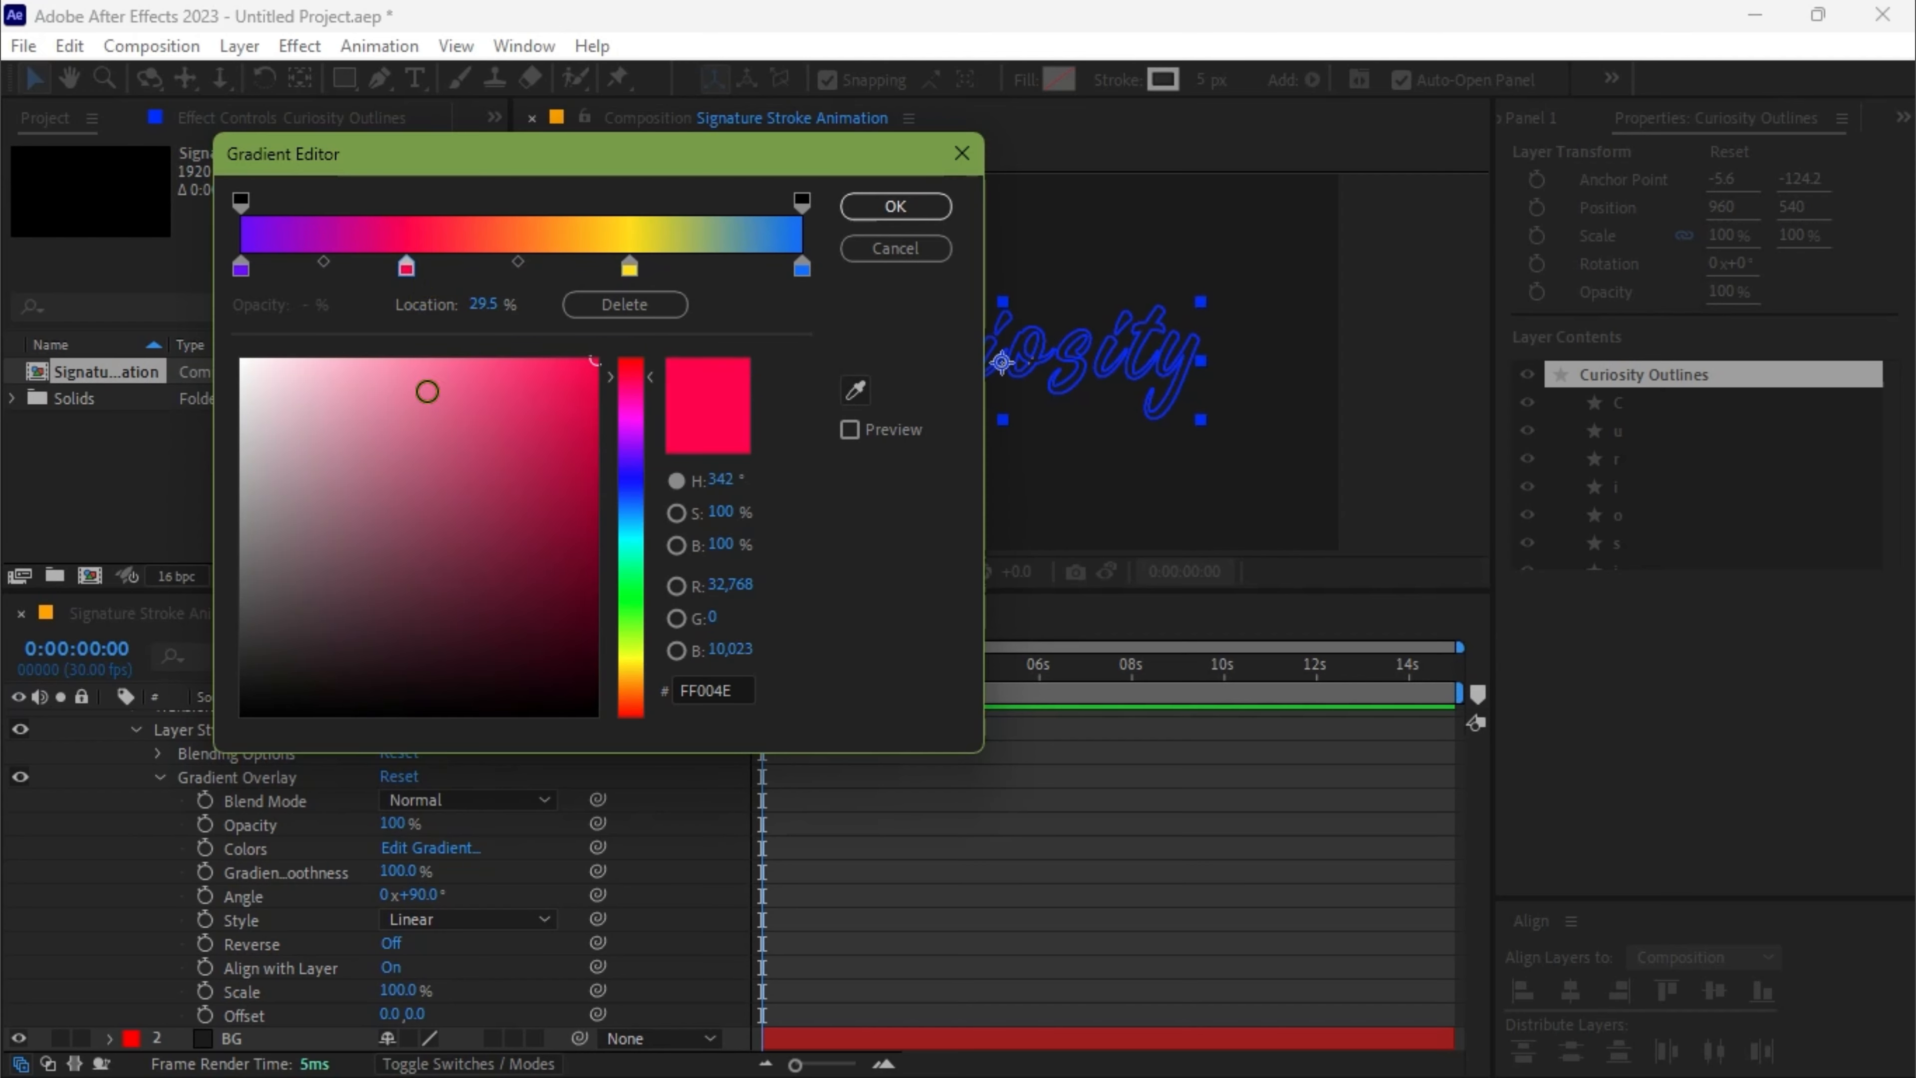
pyautogui.click(875, 213)
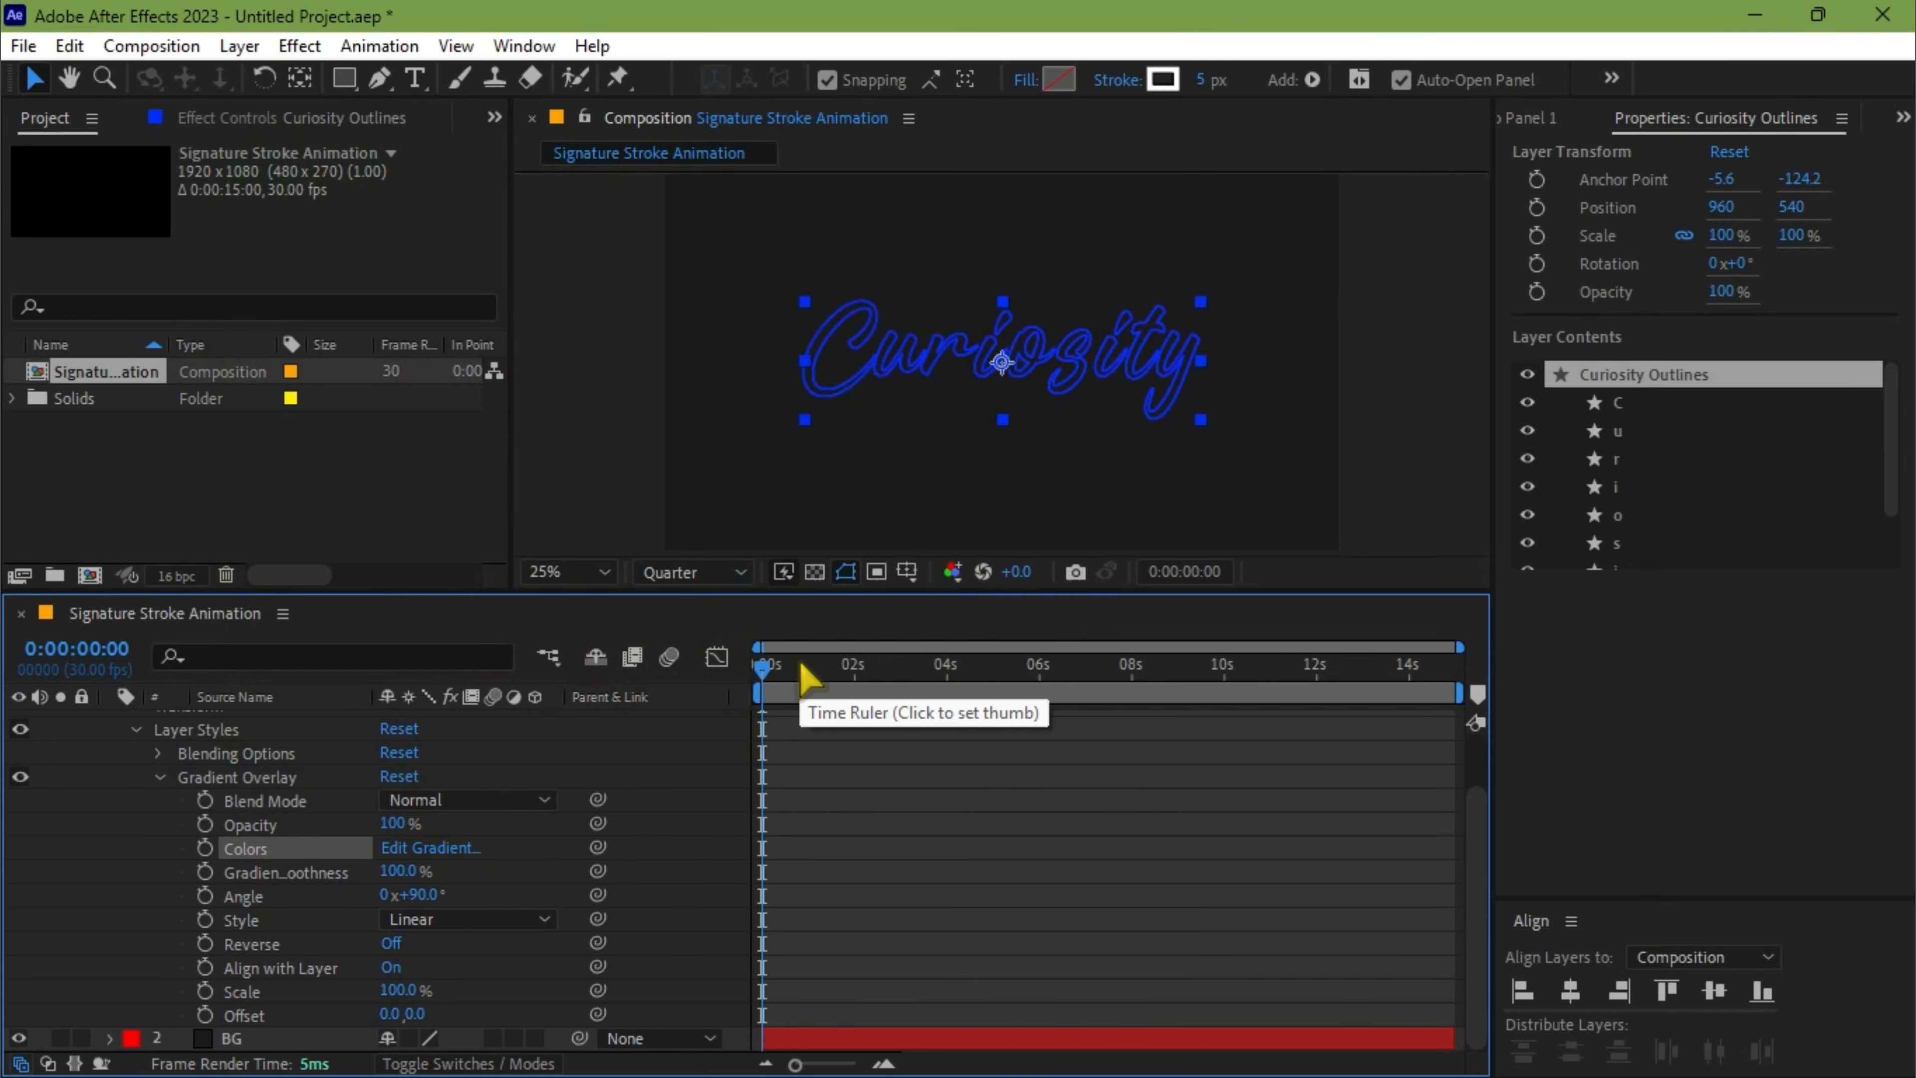
# Collapse the Curiosity Outlines layer's properties and preview the signature animation with its gradient
pyautogui.press('u')
pyautogui.press('u')
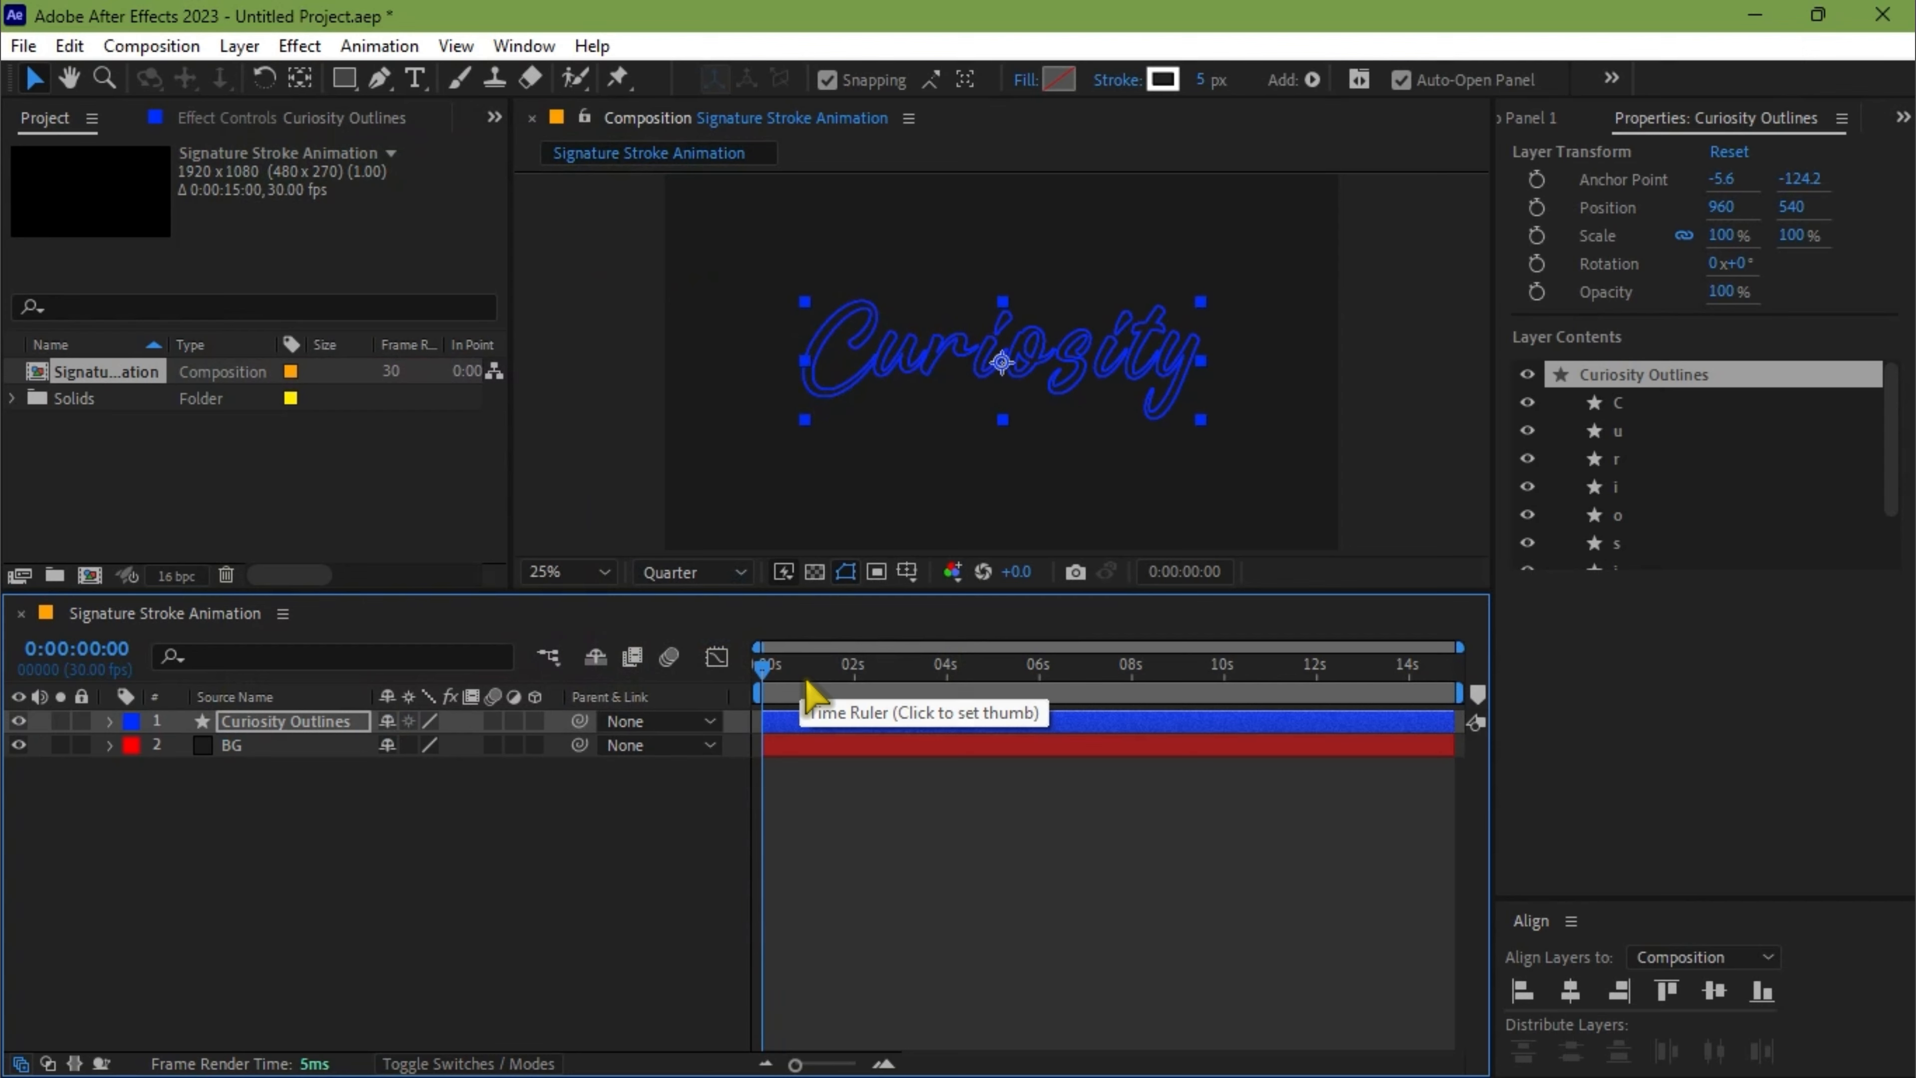
pyautogui.press('space')
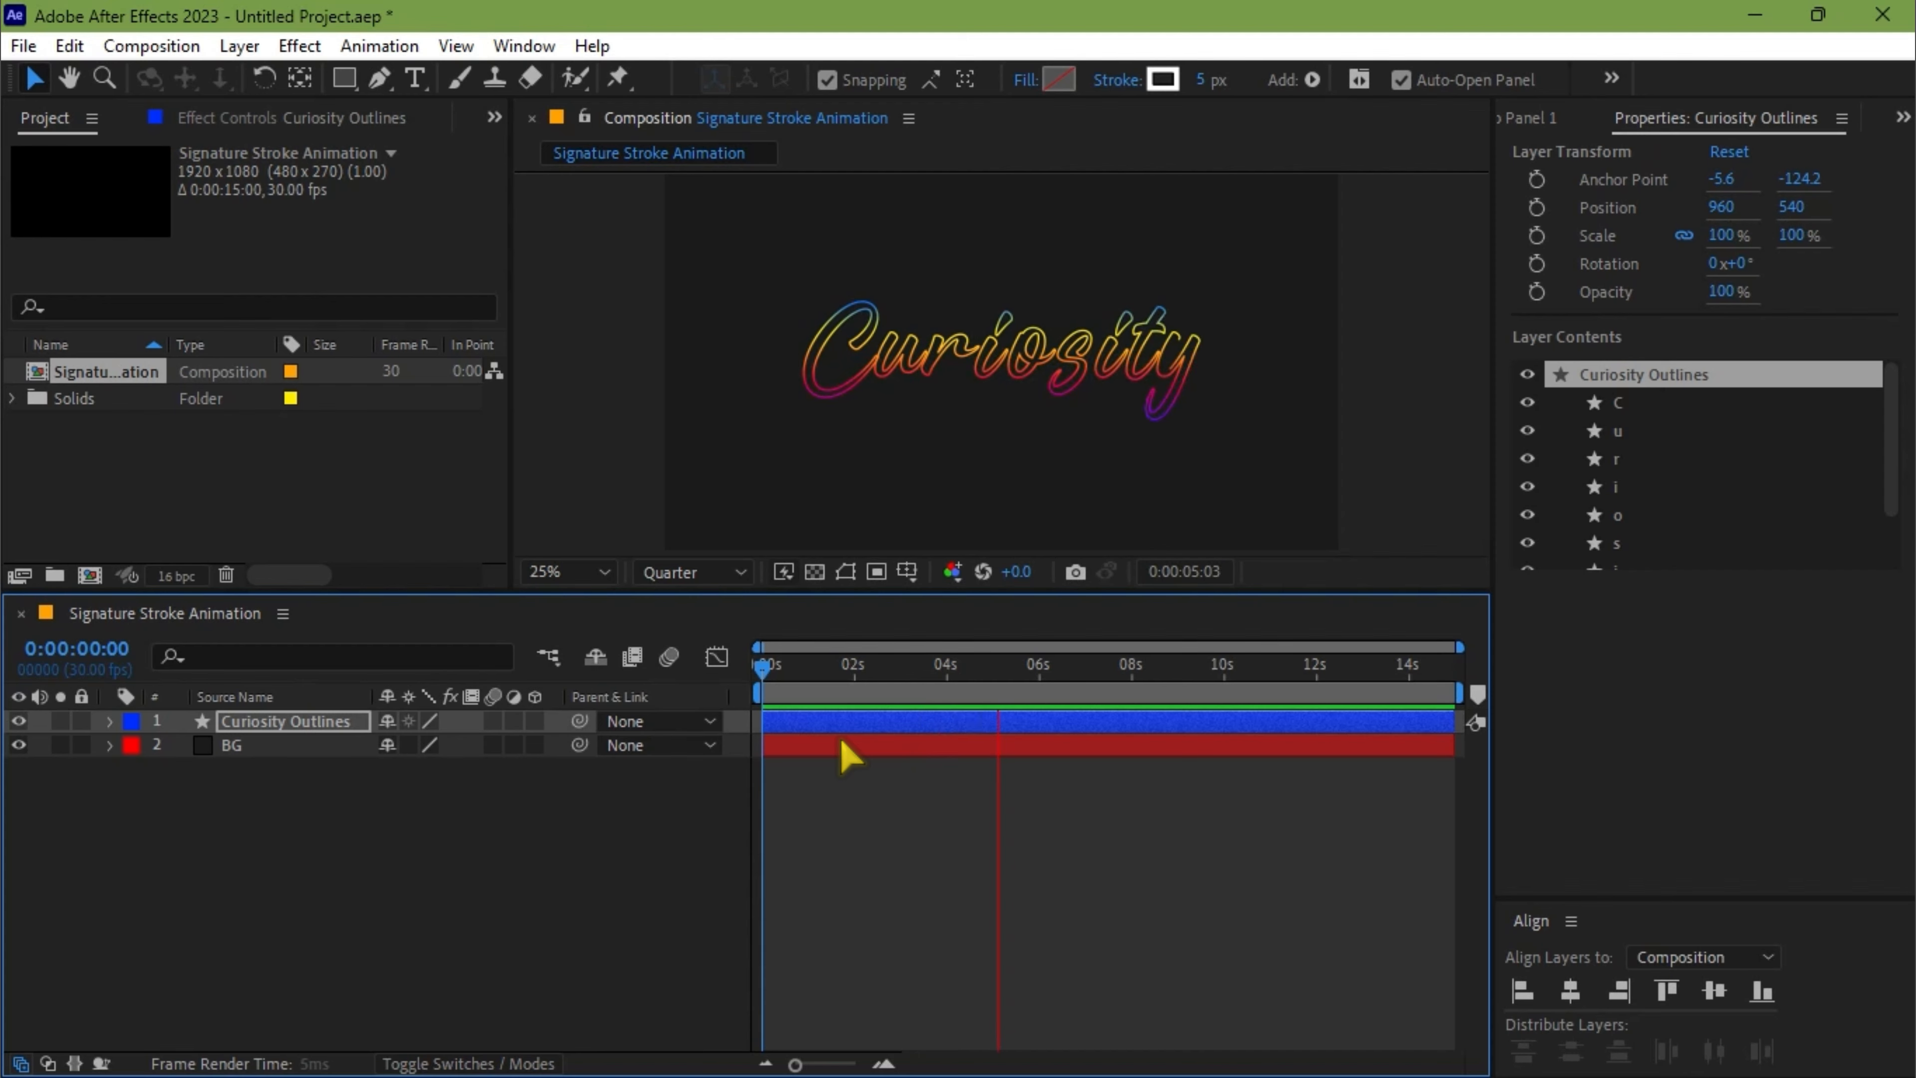
pyautogui.press('space')
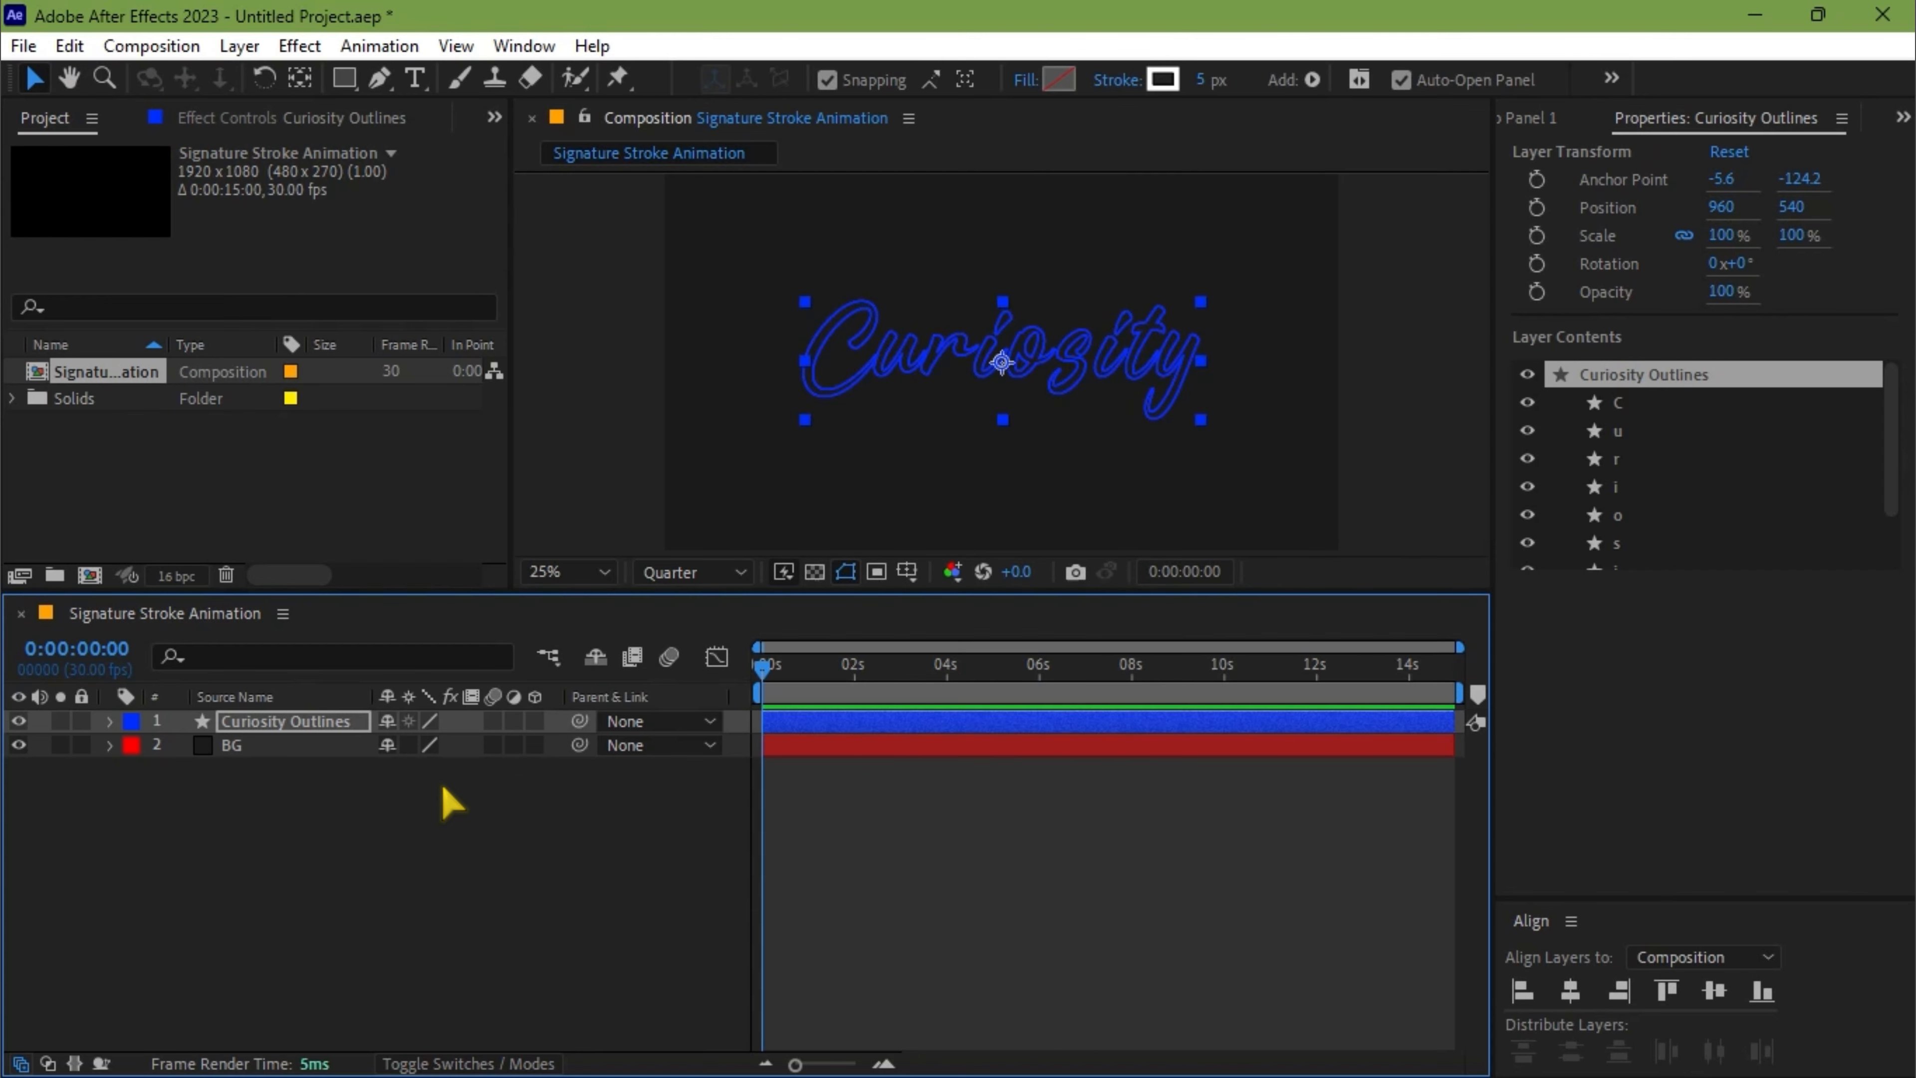
# Apply the Deep Glow effect to the Curiosity Outlines layer and preview the glowing signature animation
pyautogui.click(251, 723)
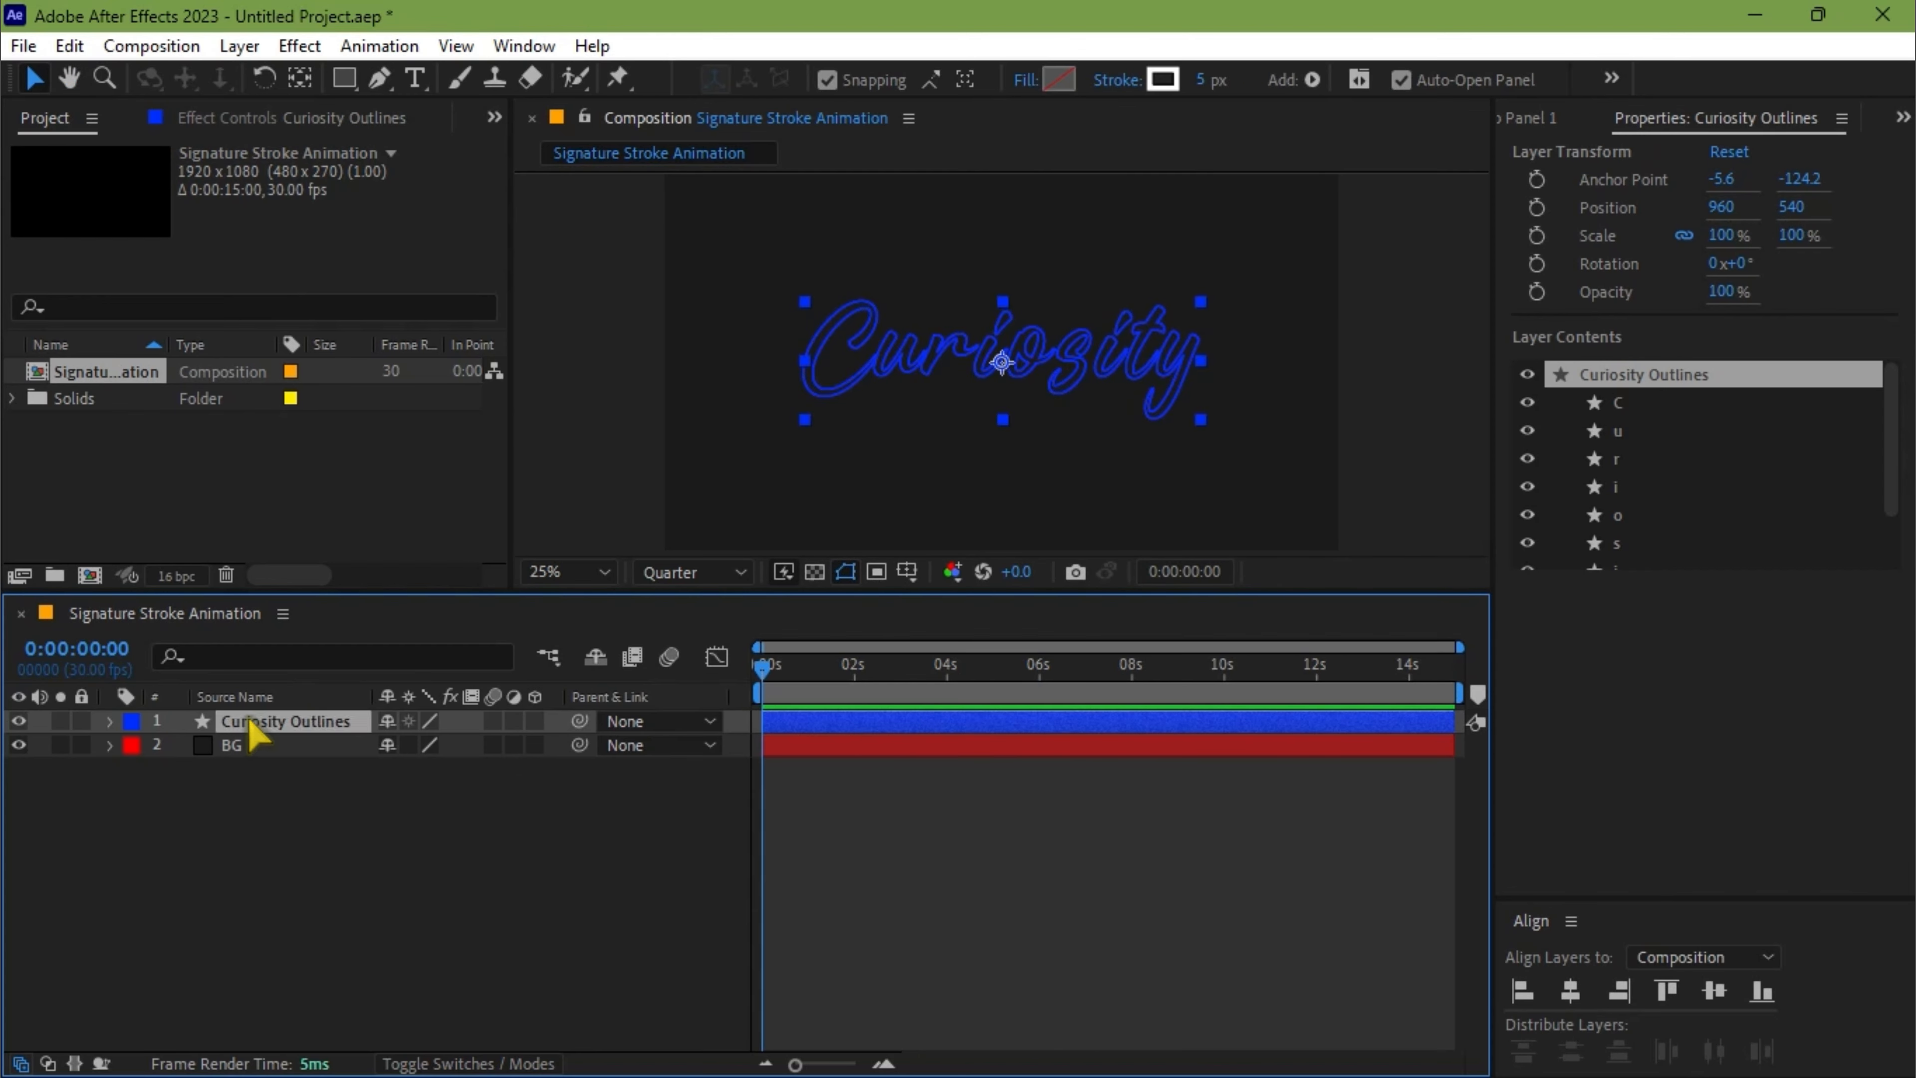
pyautogui.hotkey('ctrl', 'space')
pyautogui.write('dee')
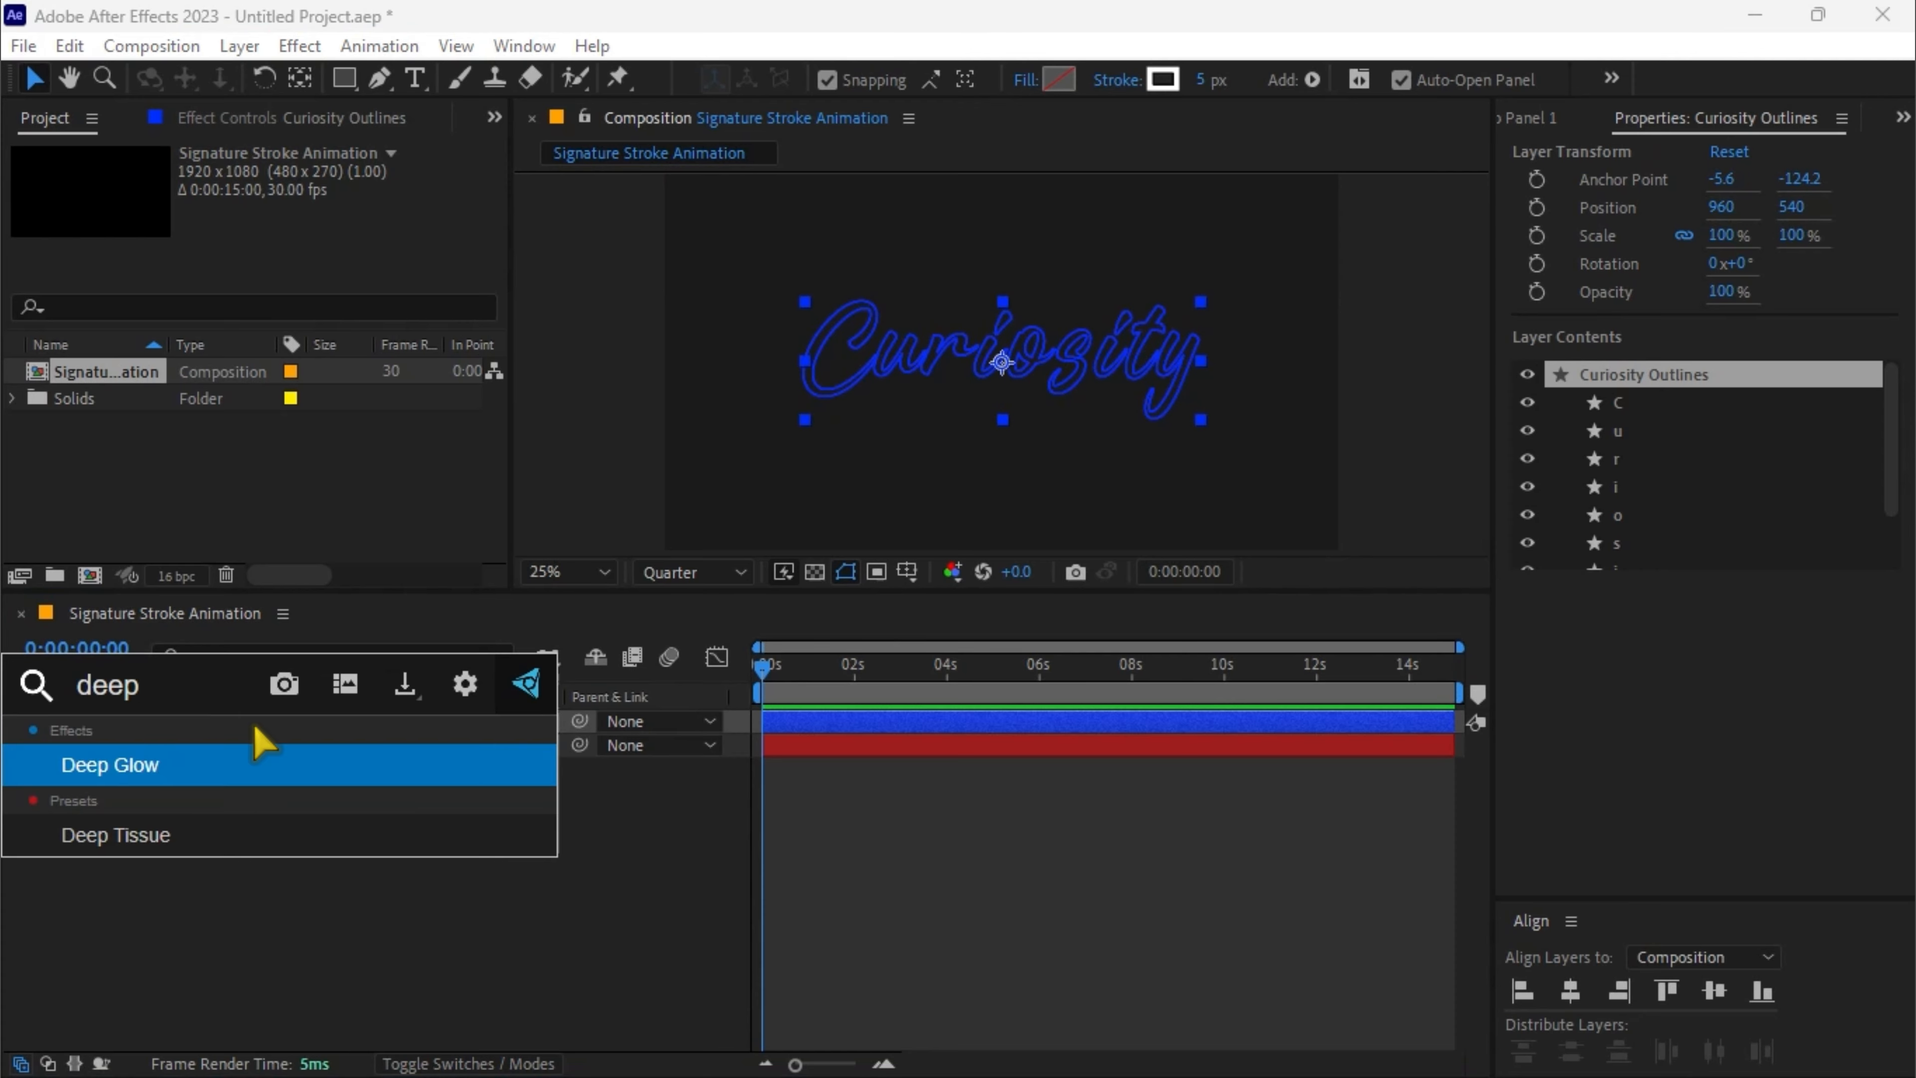
pyautogui.press('Return')
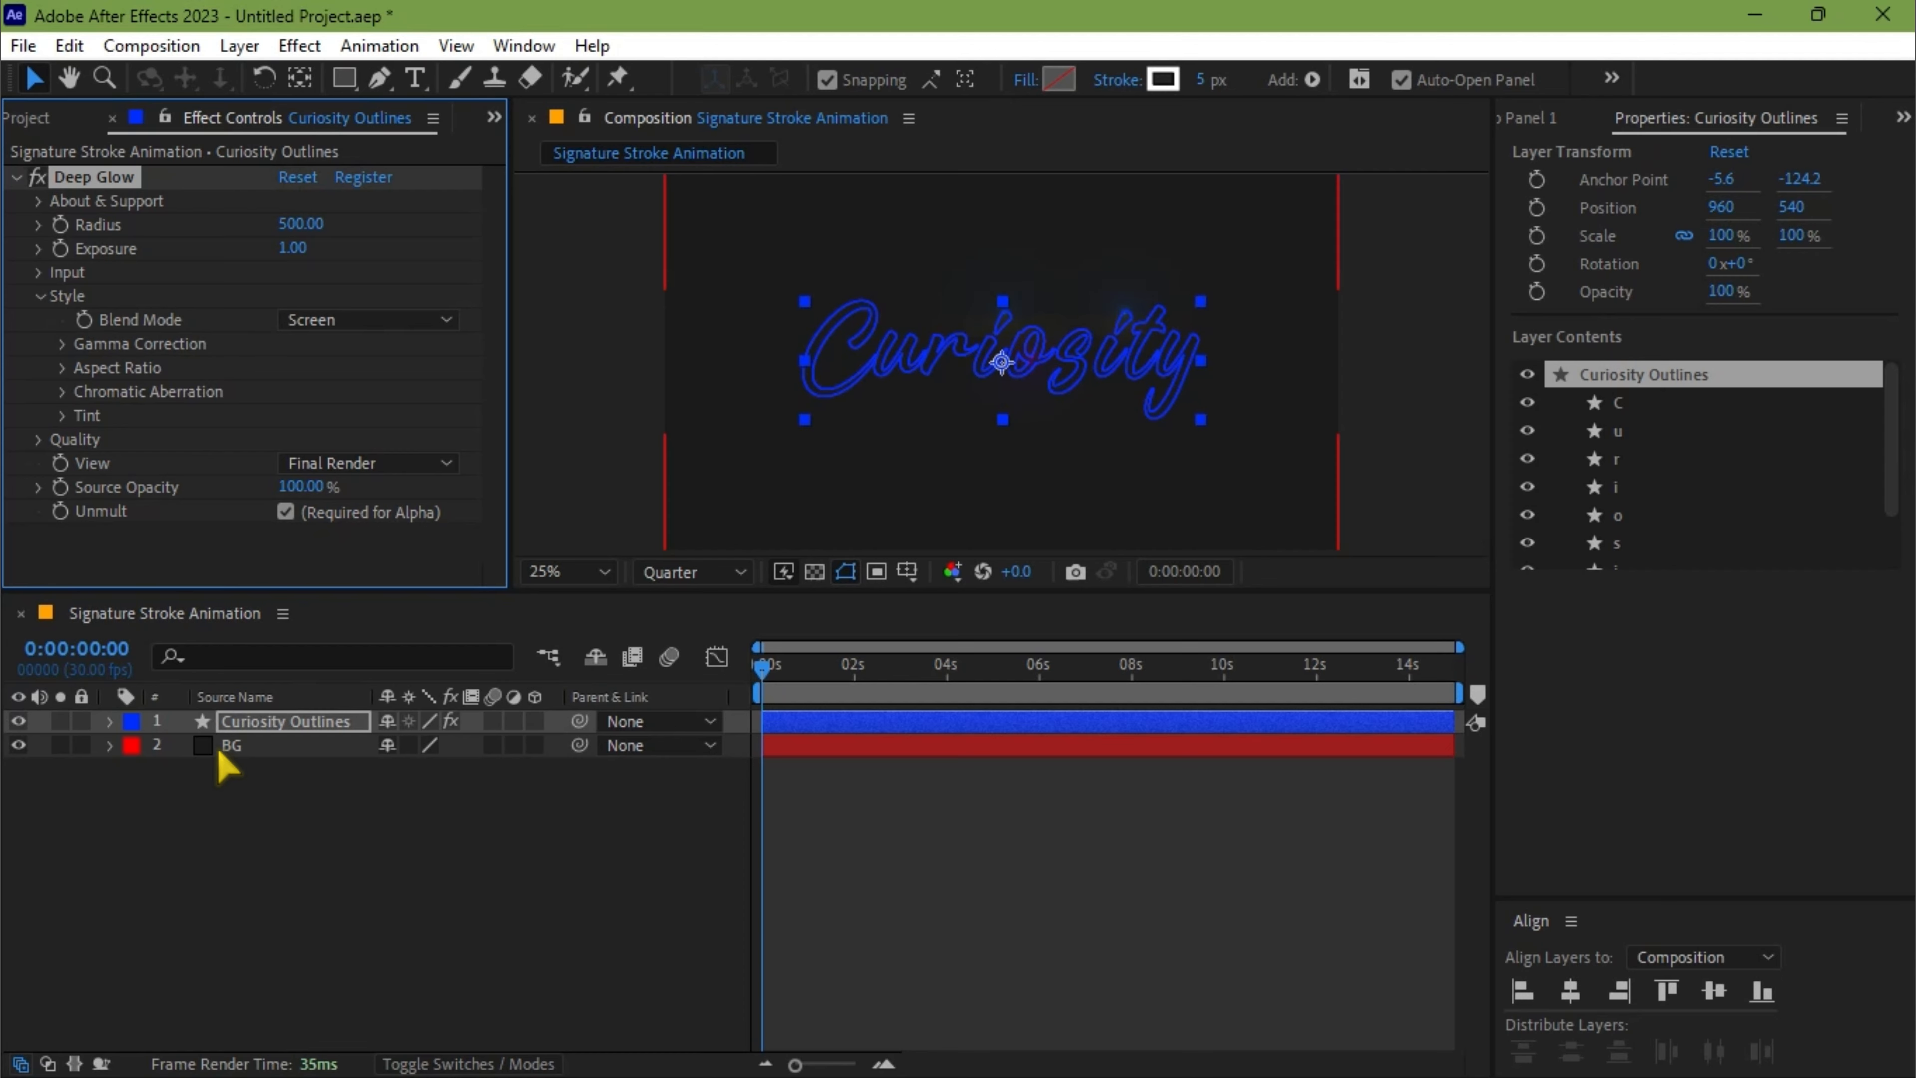
pyautogui.press('space')
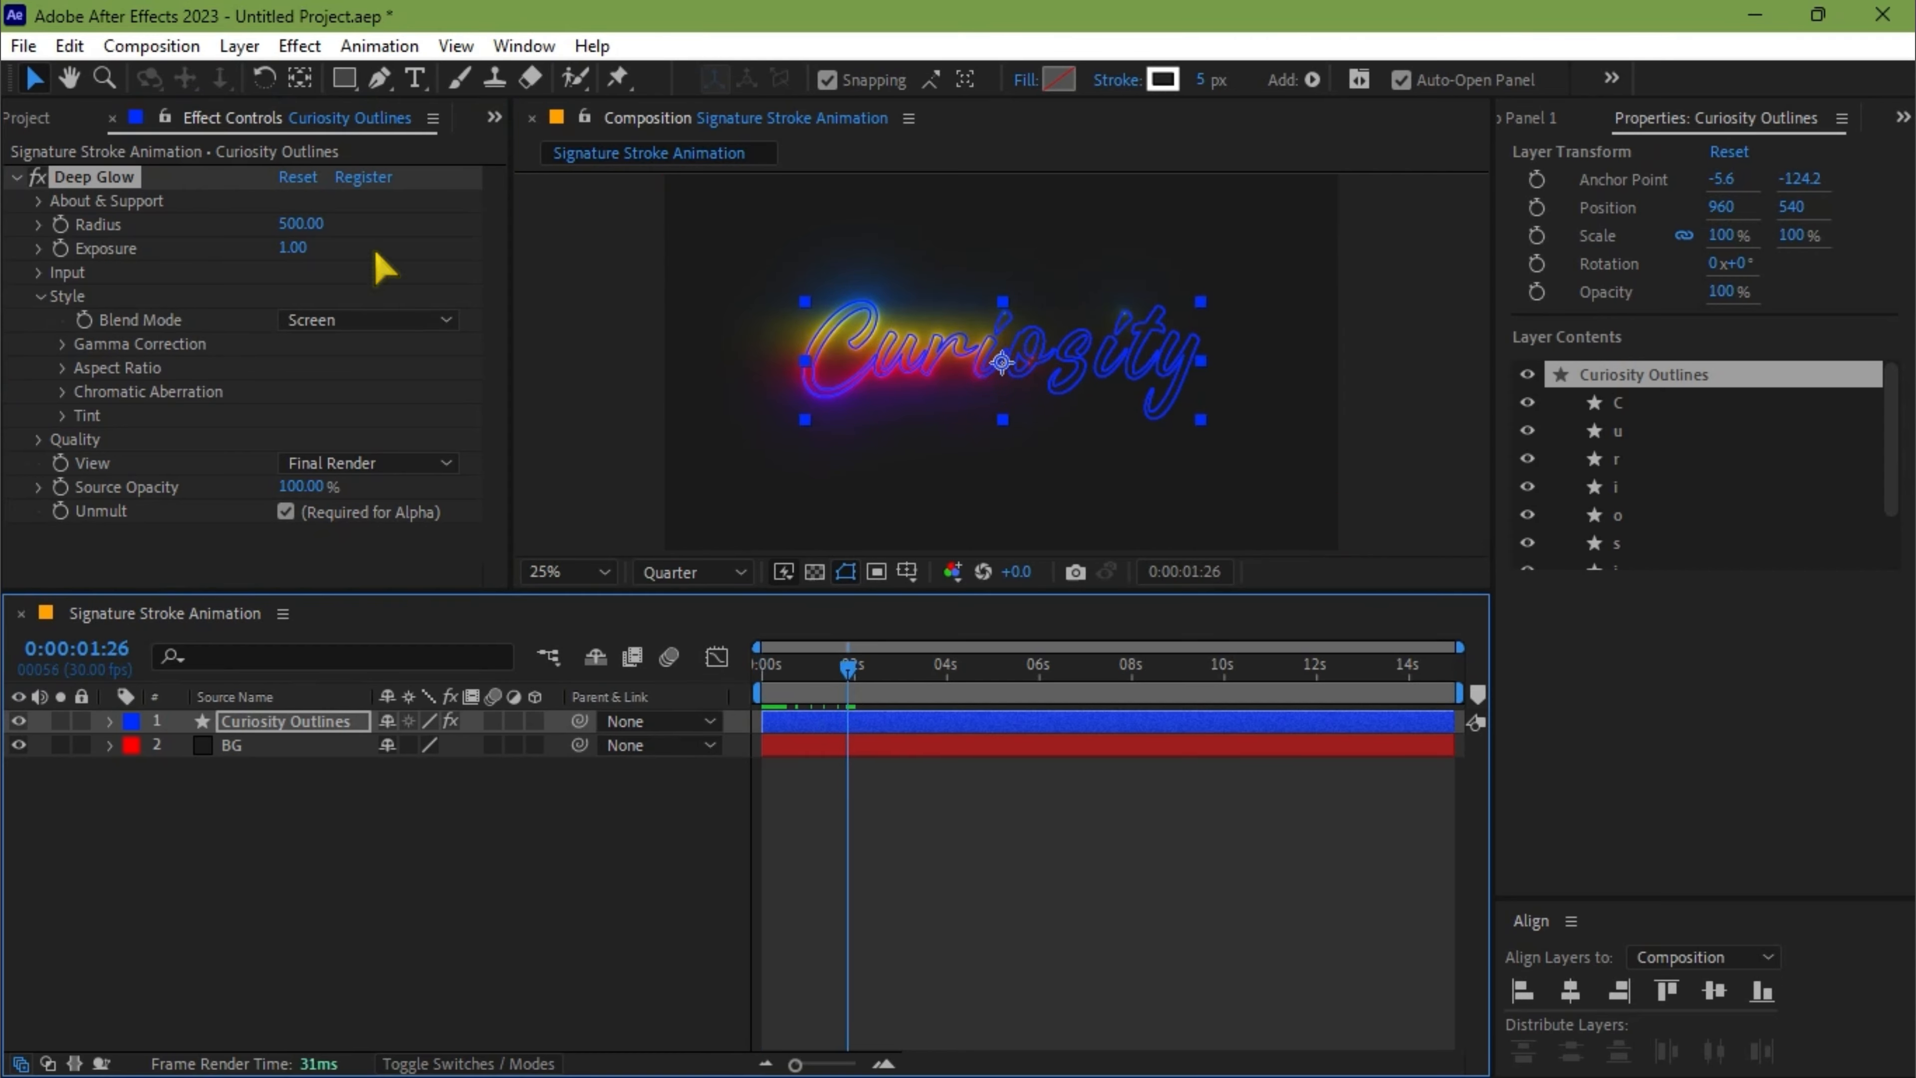
# Set the Deep Glow radius to 140 and its exposure to 0.40
pyautogui.click(301, 224)
pyautogui.write('140')
pyautogui.press('Return')
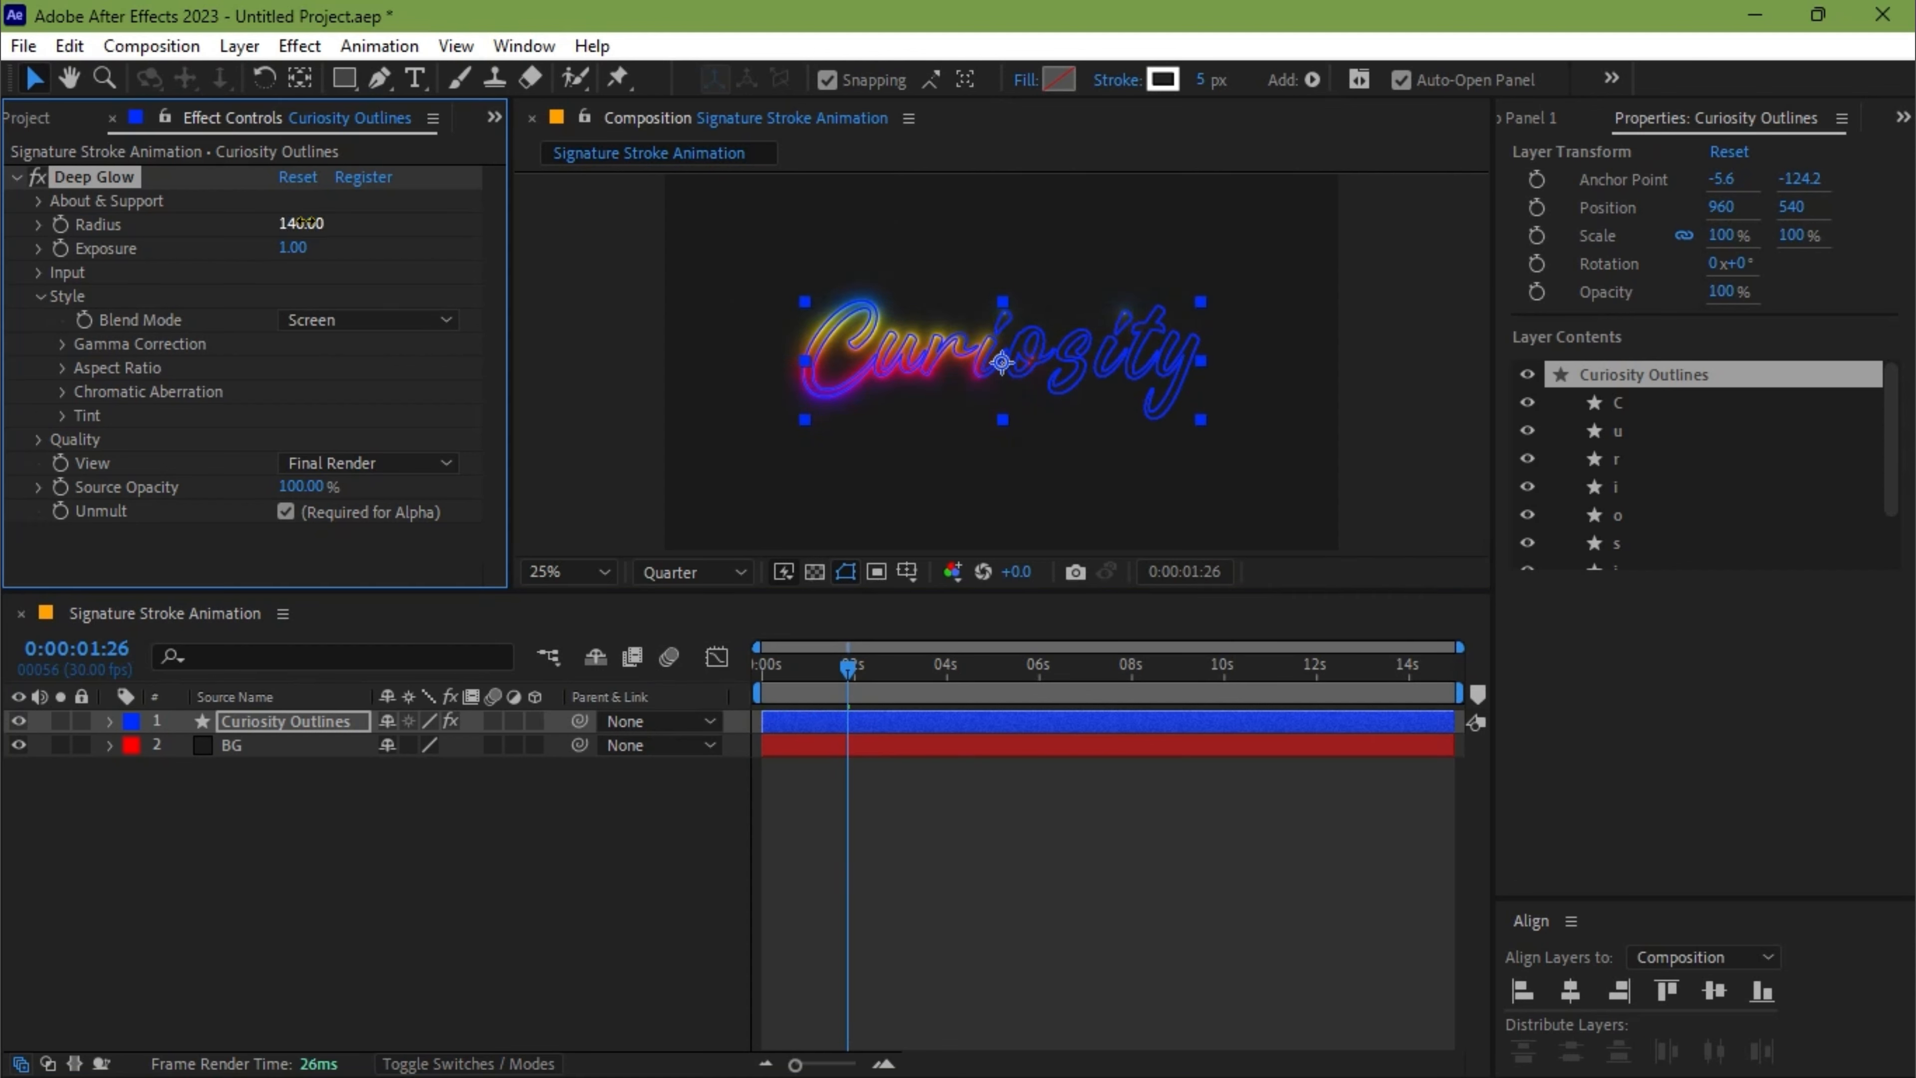
pyautogui.click(292, 248)
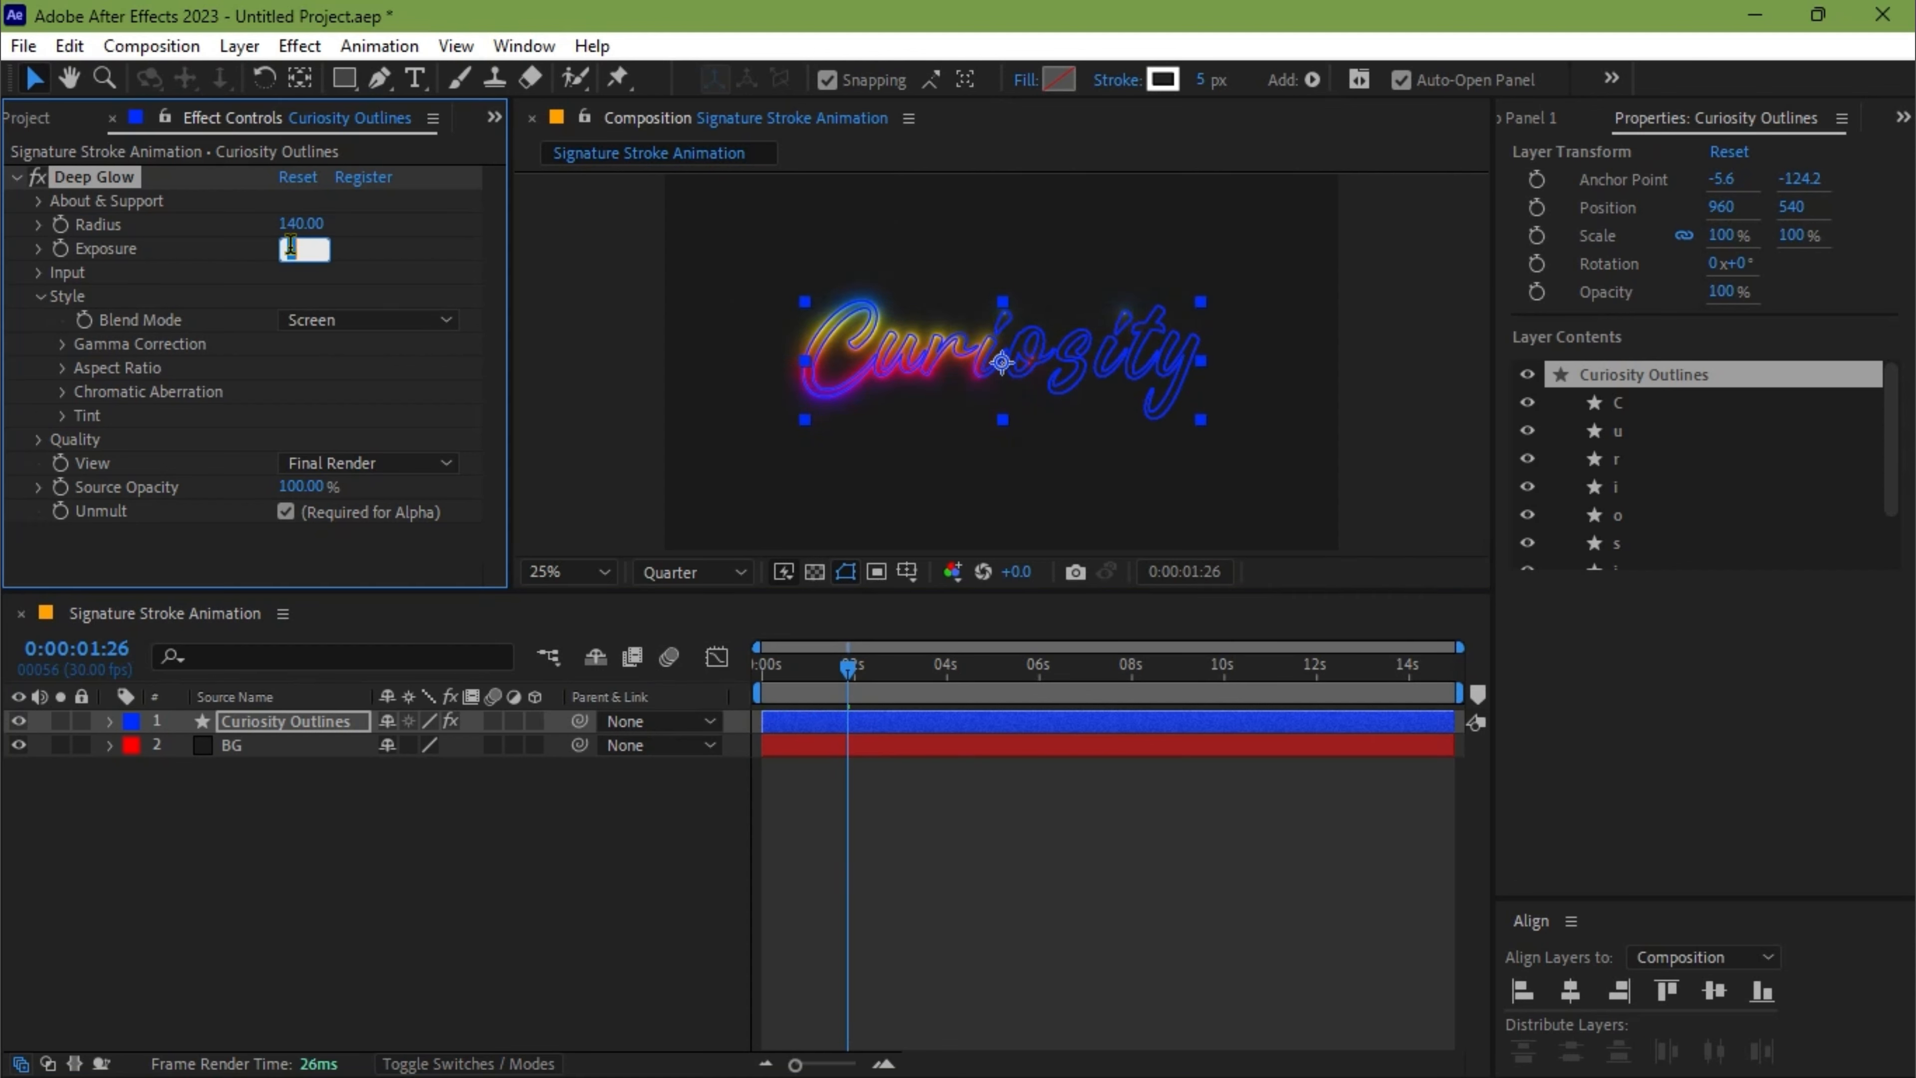
pyautogui.press('Return')
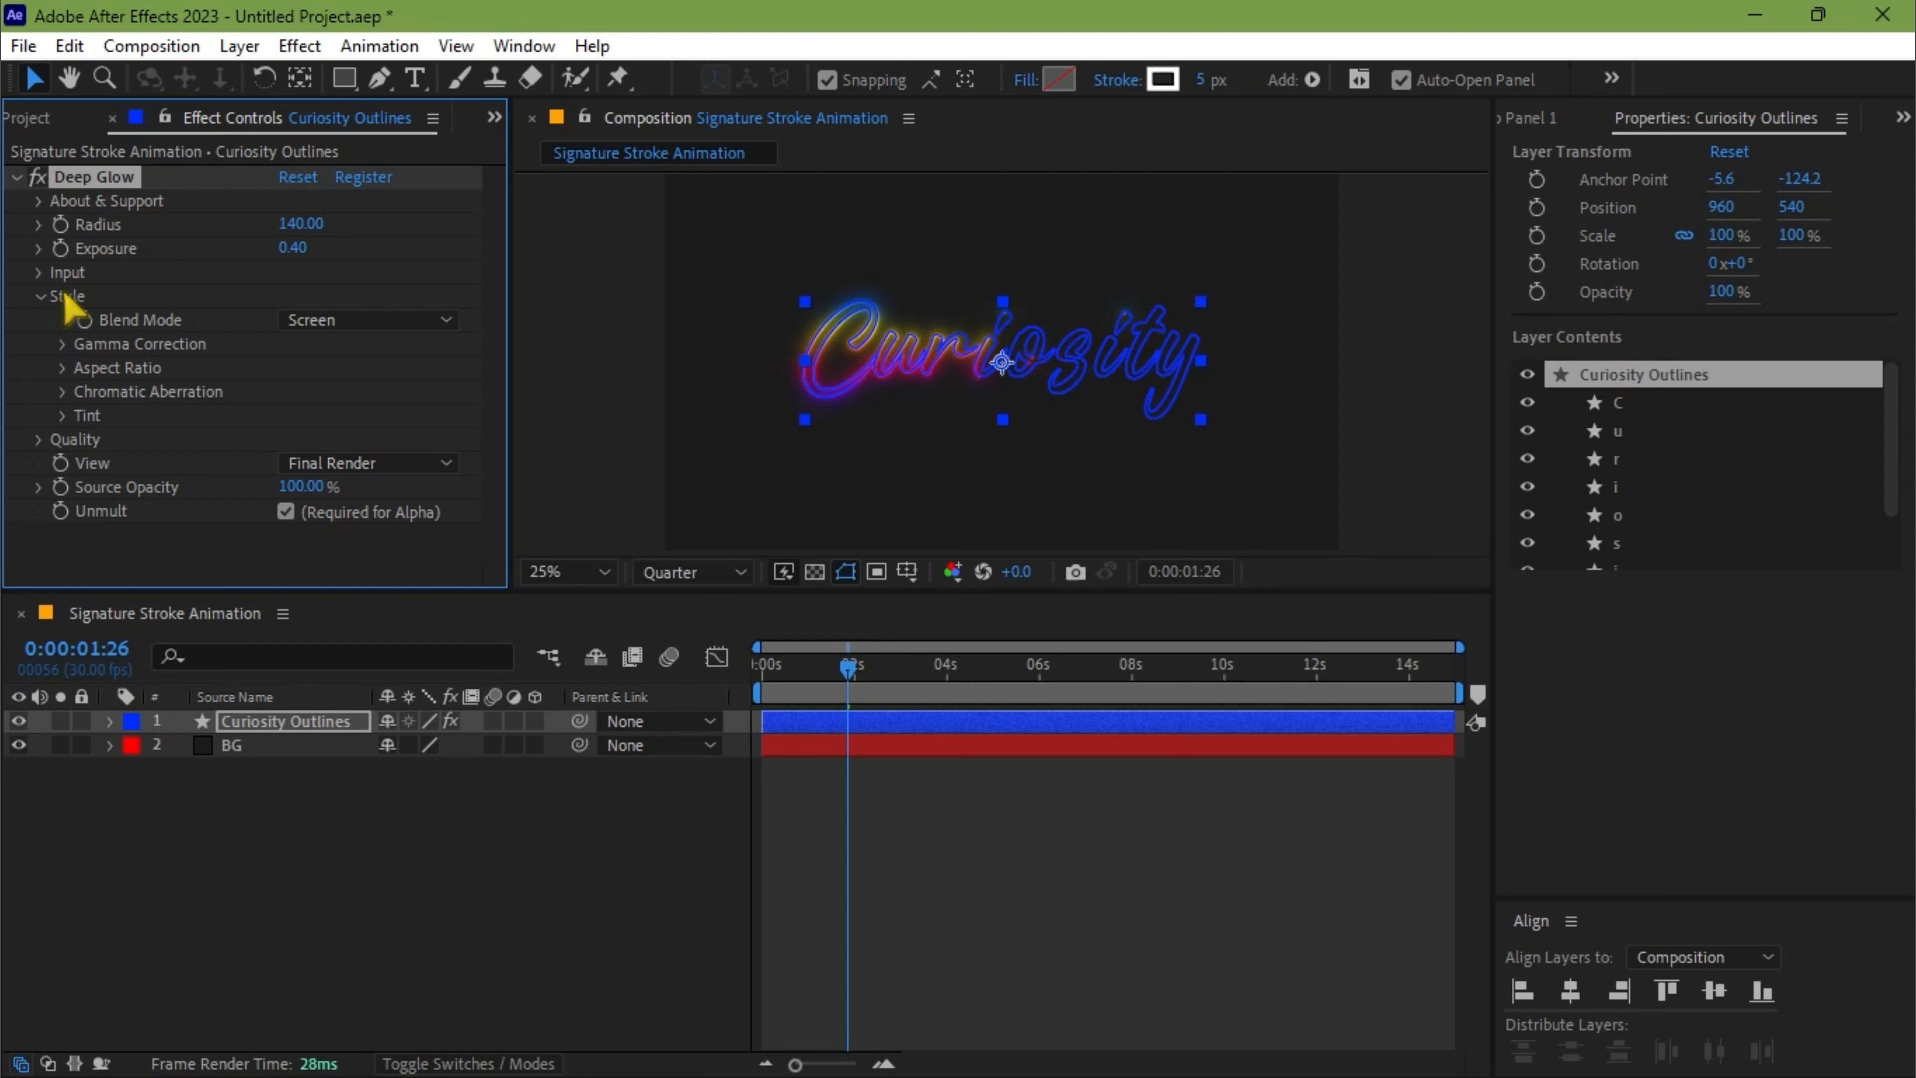
# Turn off Auto Detect Gamma in Deep Glow's style settings and enable Gamma Correction instead
pyautogui.click(65, 345)
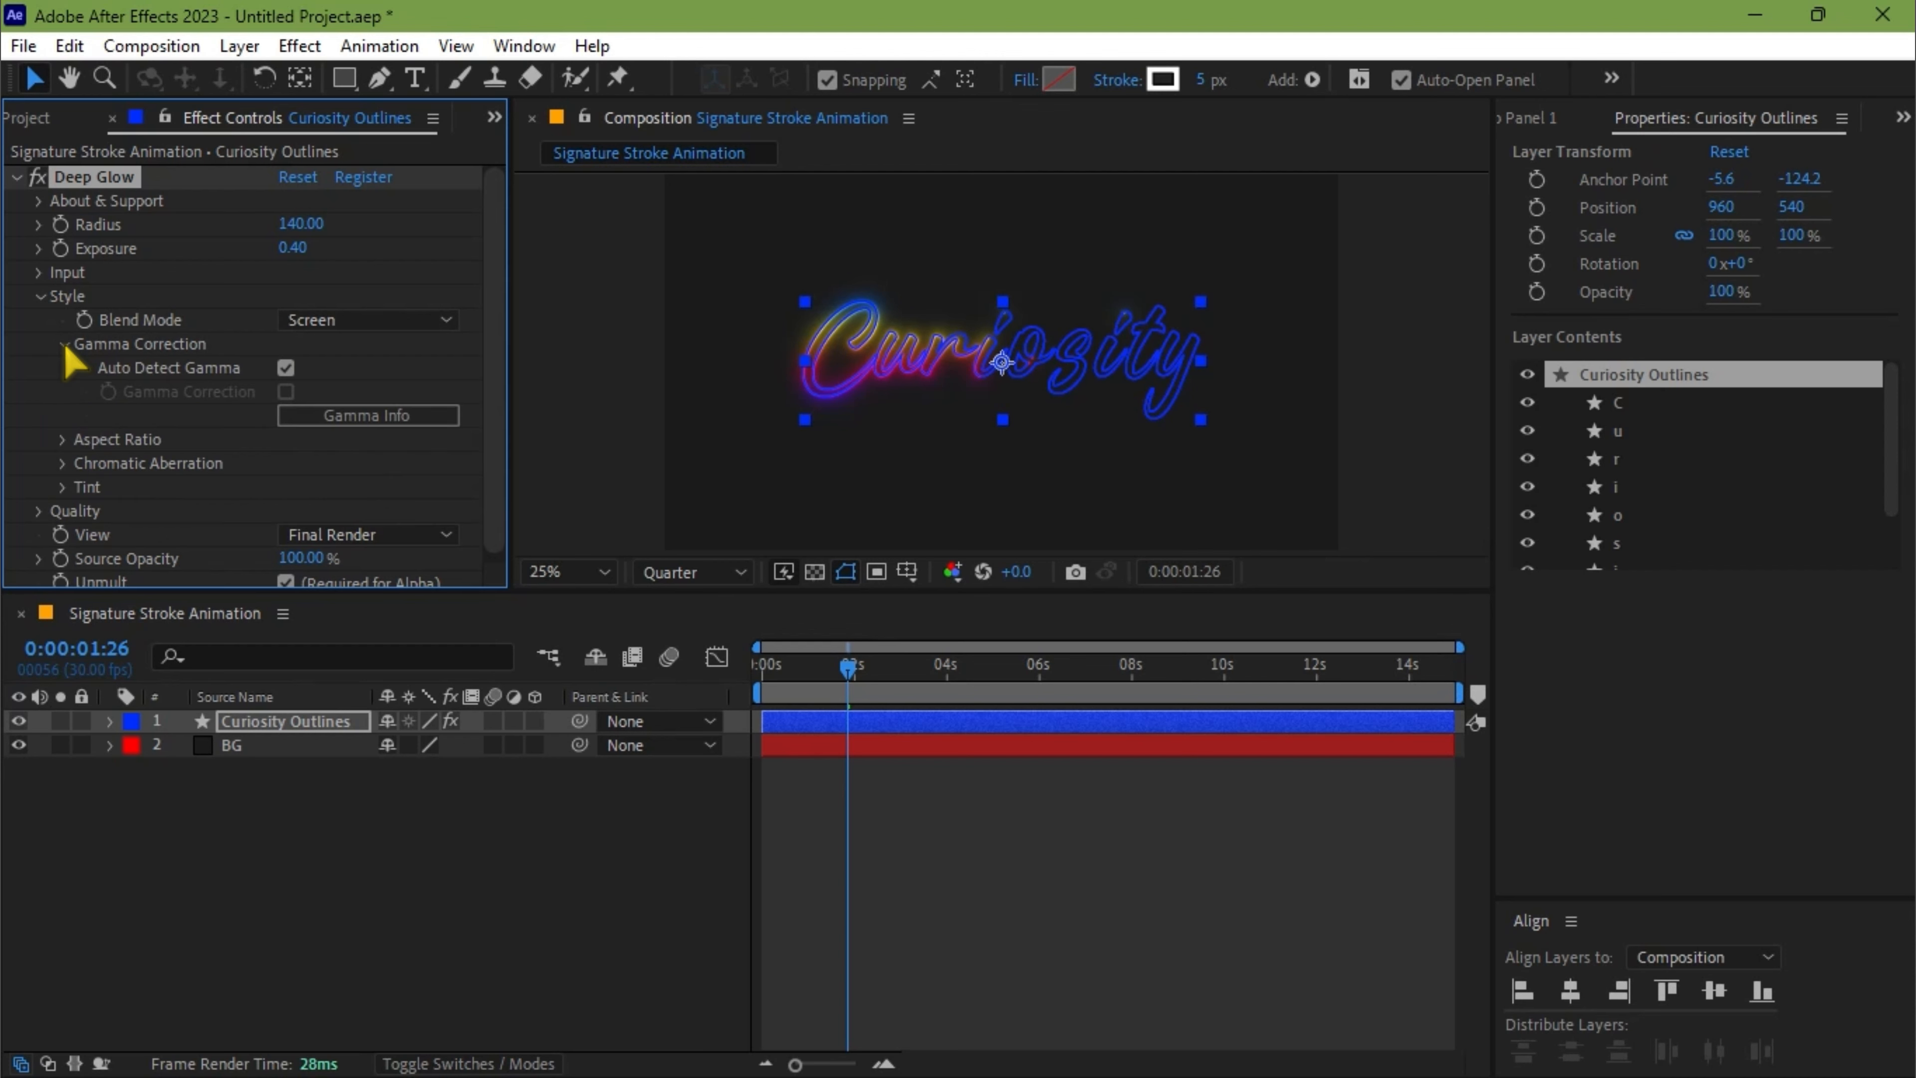
pyautogui.click(286, 368)
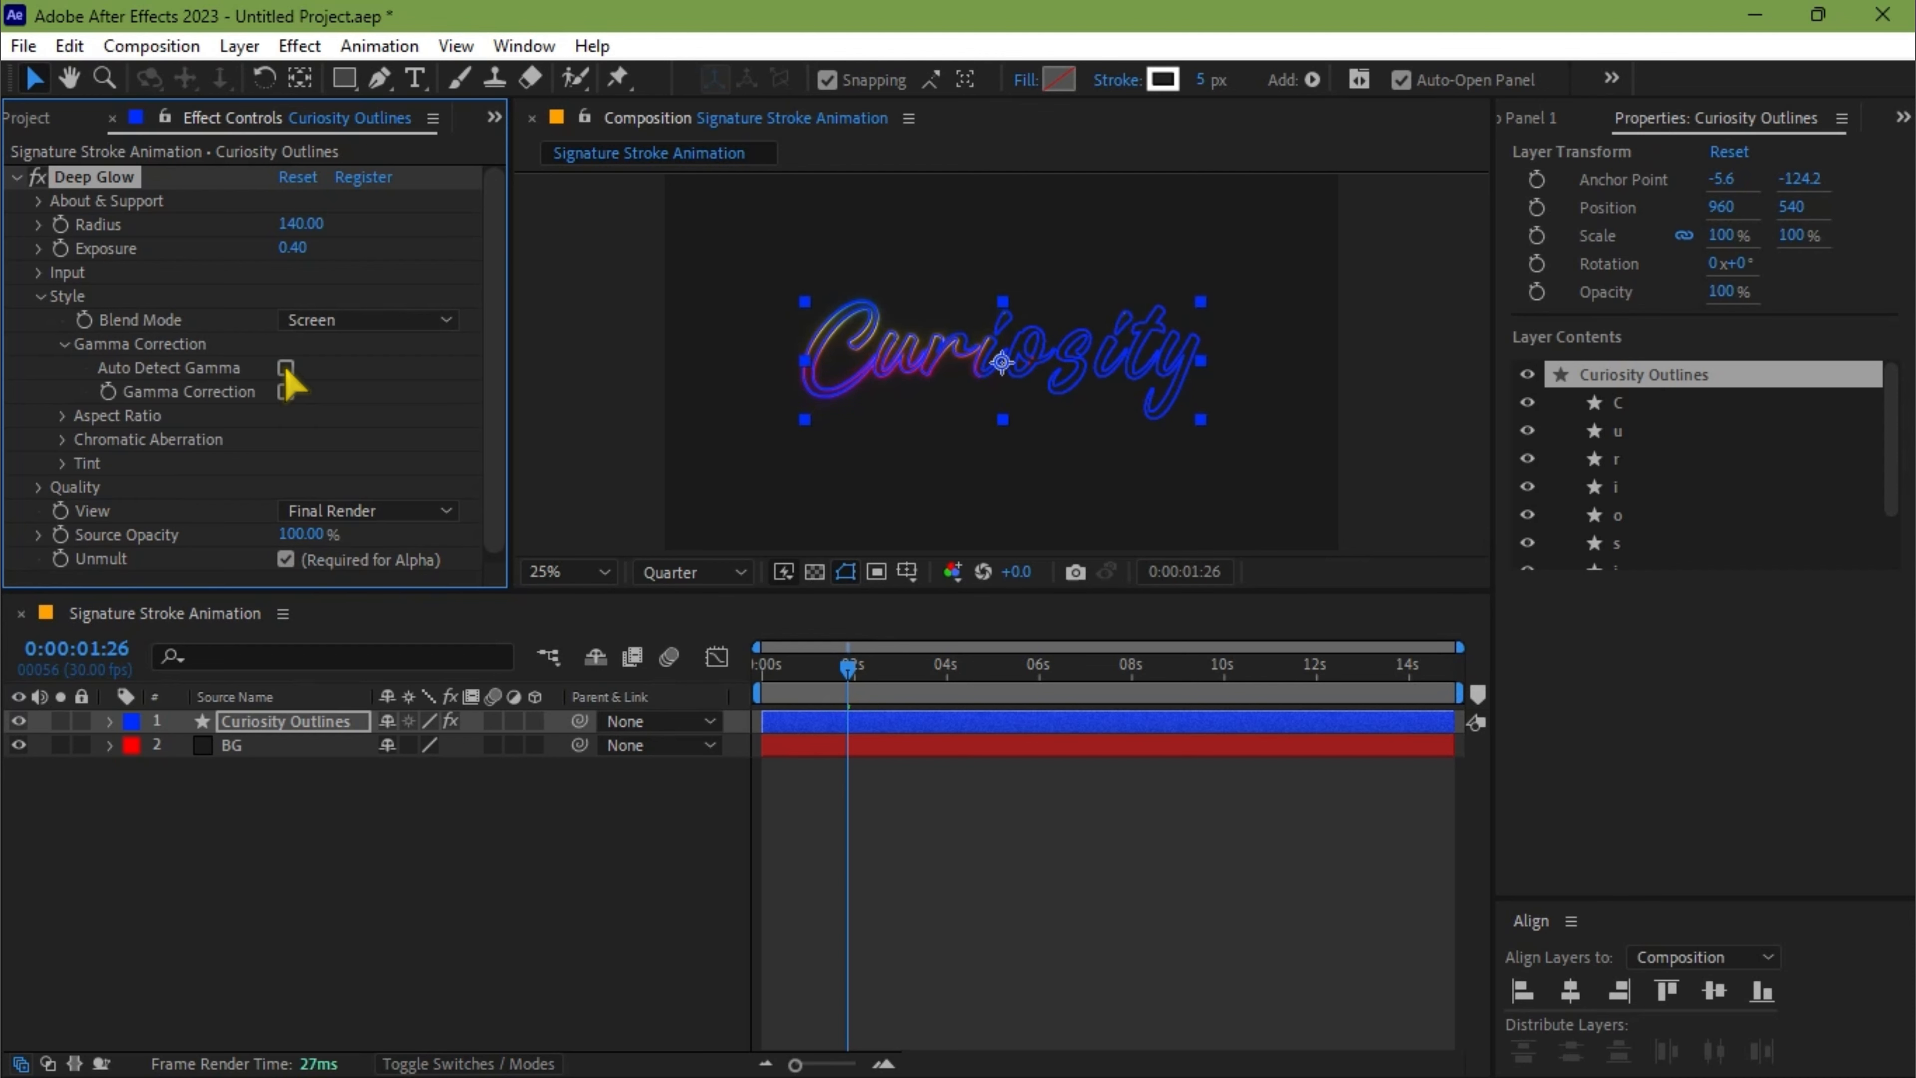
pyautogui.click(286, 392)
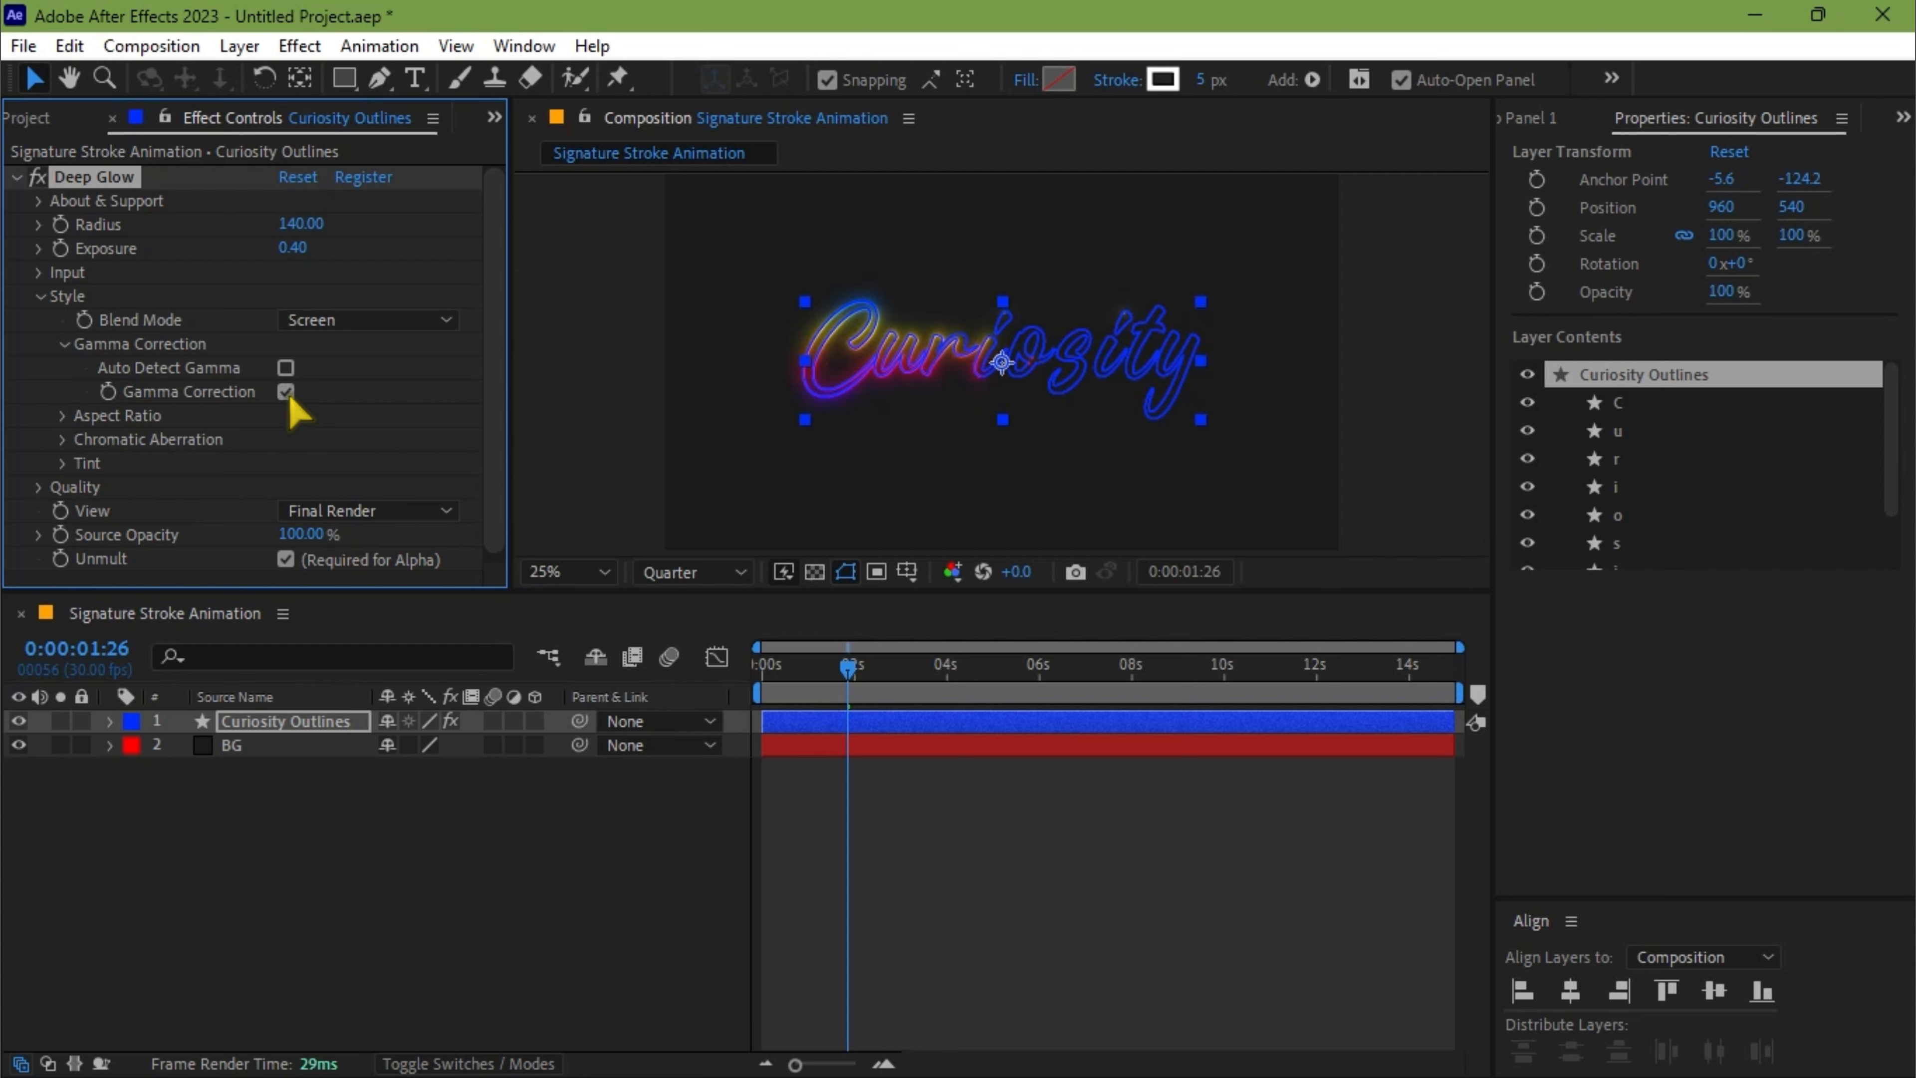
# Enable Deep Glow's Chromatic Aberration and set its amount to 0.30%
pyautogui.click(64, 440)
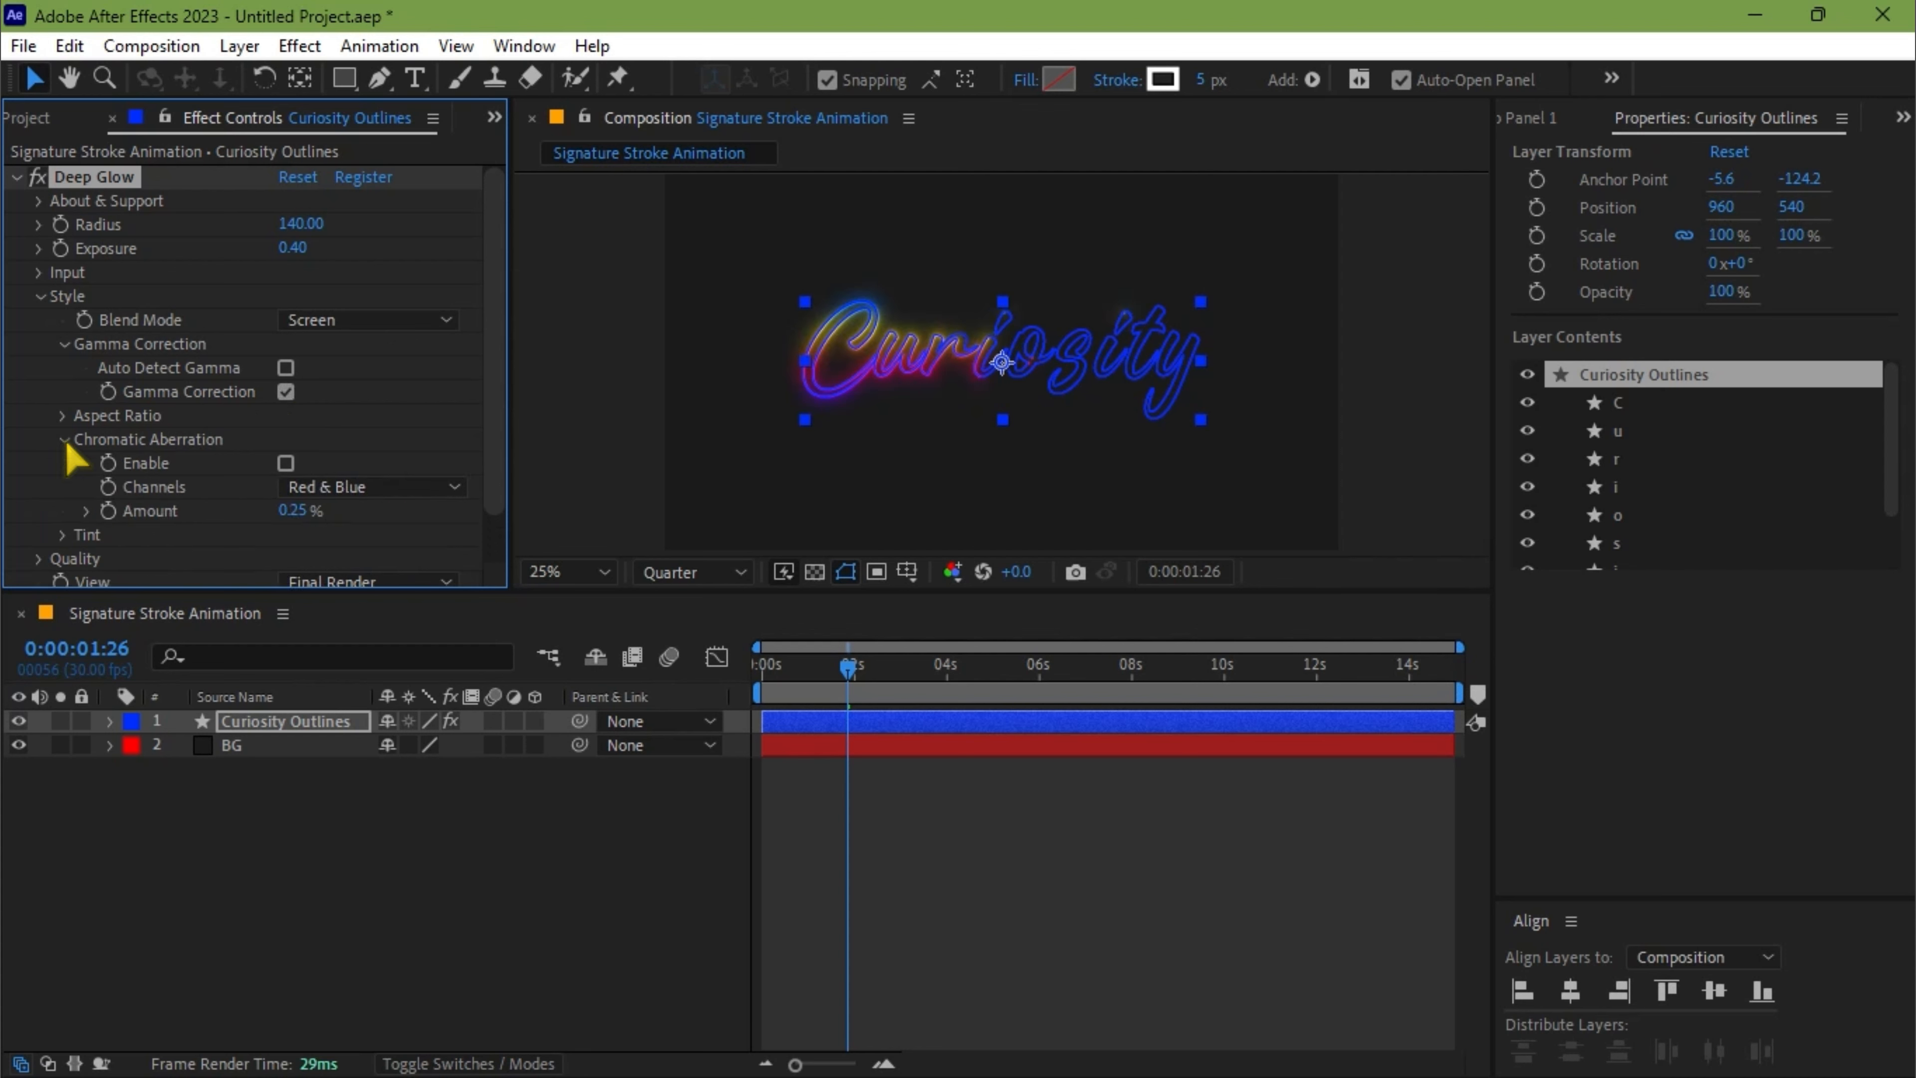
pyautogui.click(285, 463)
pyautogui.click(289, 511)
pyautogui.write('0.3')
pyautogui.press('Return')
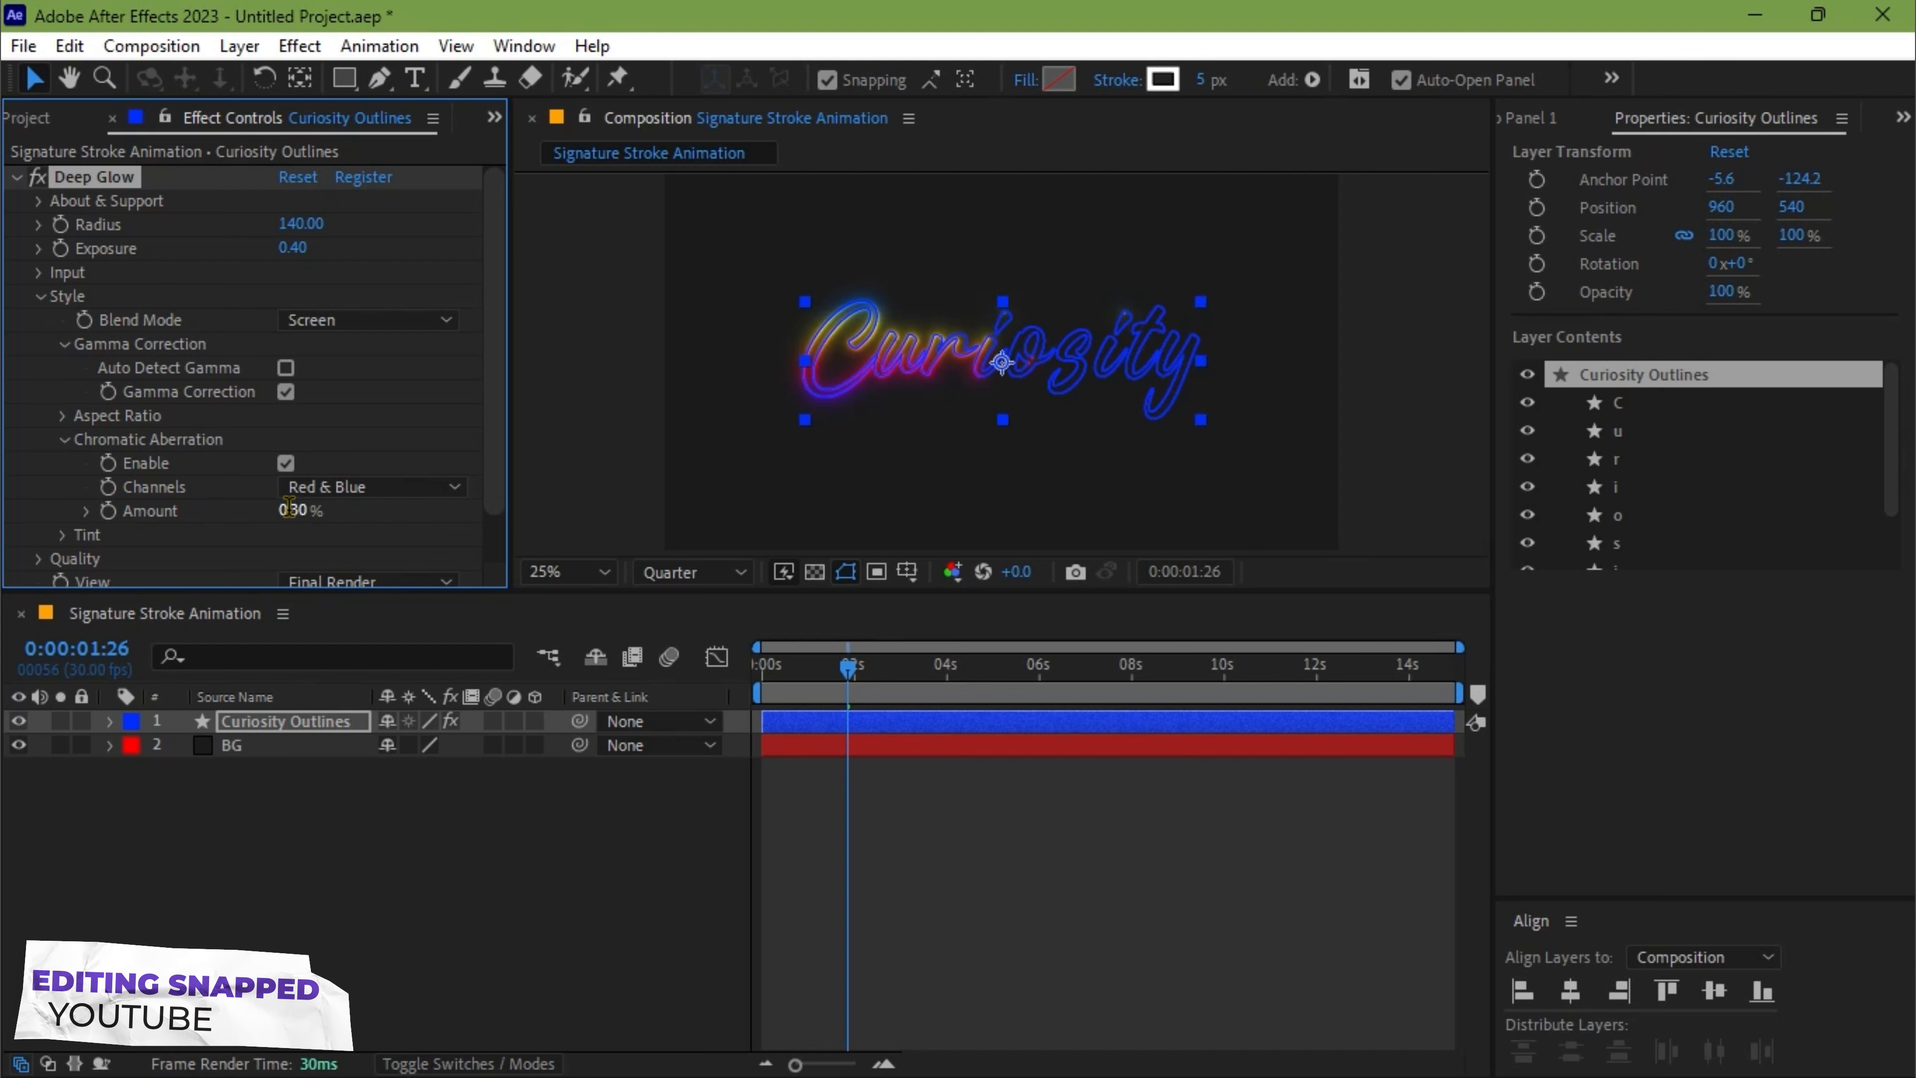
# Set the Downsample value in Deep Glow's quality settings to 100%
pyautogui.scroll(-1, 249, 528)
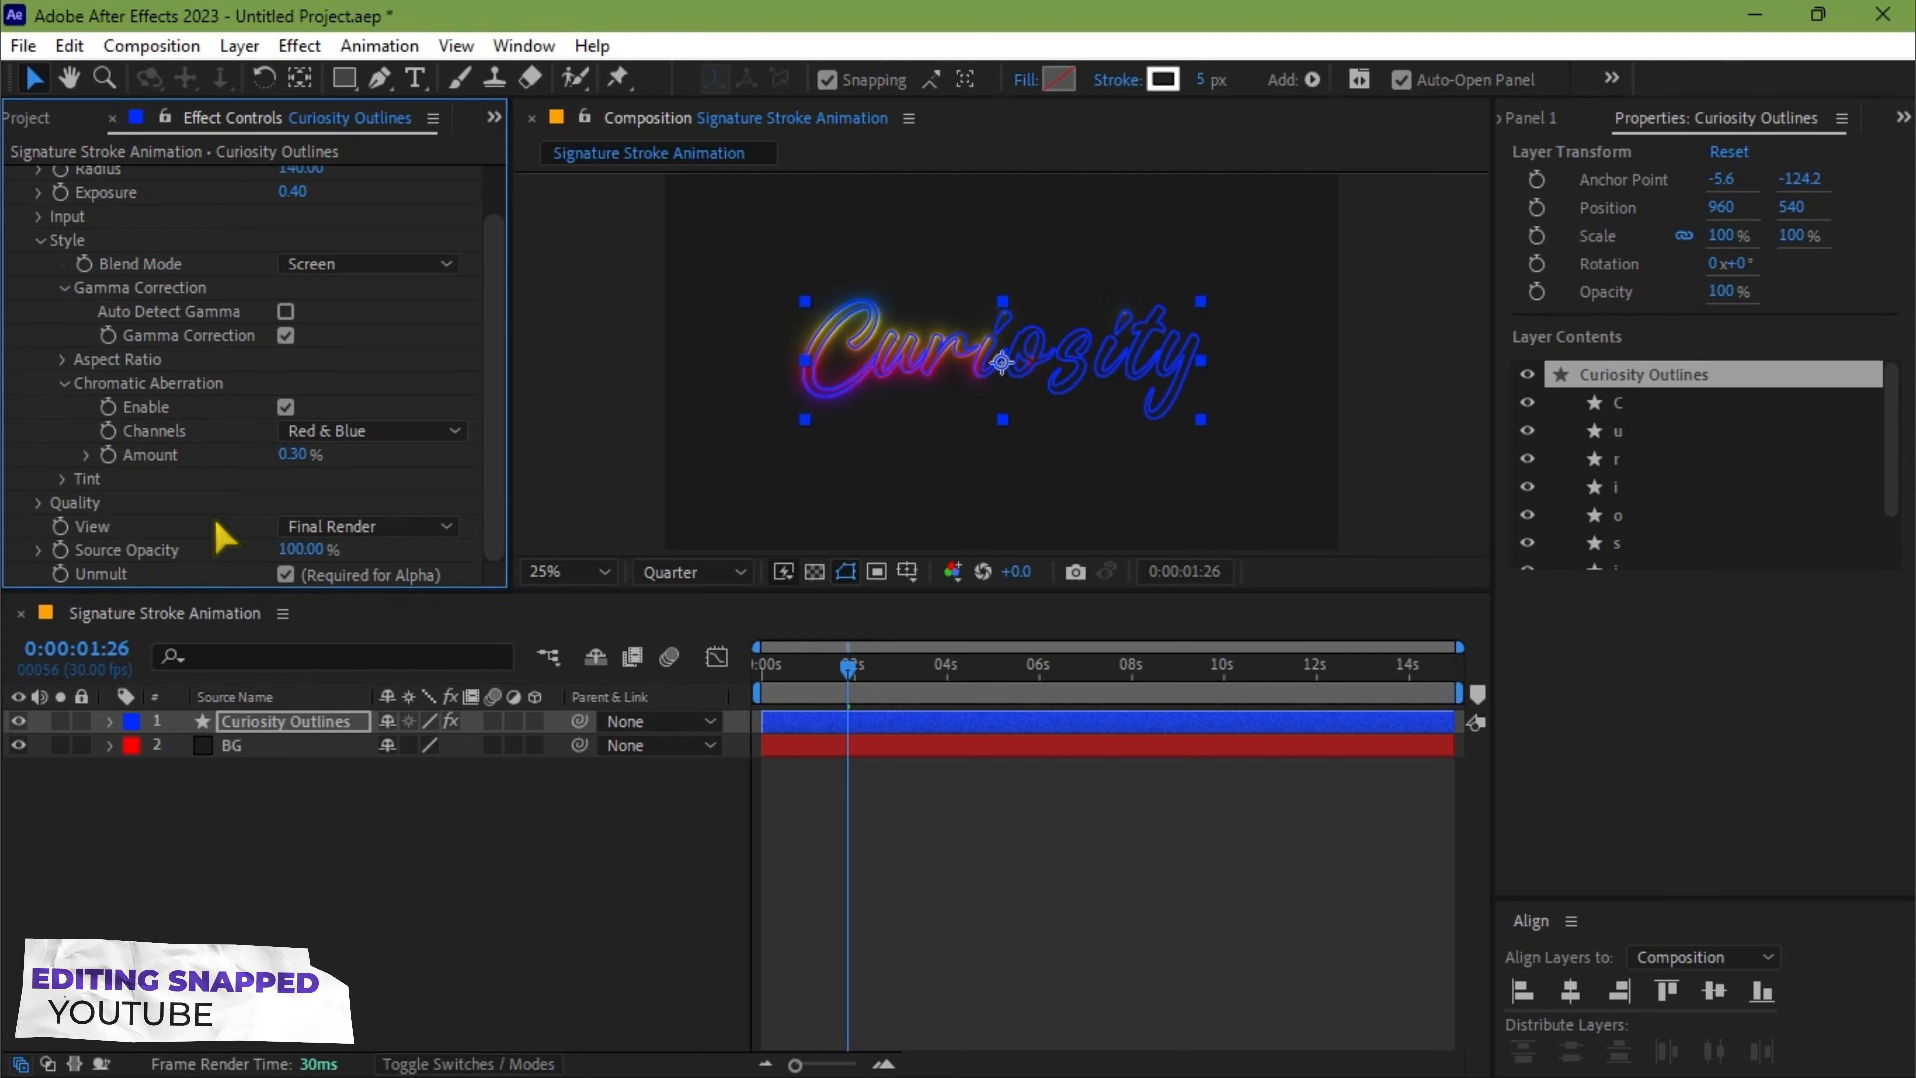
pyautogui.click(40, 503)
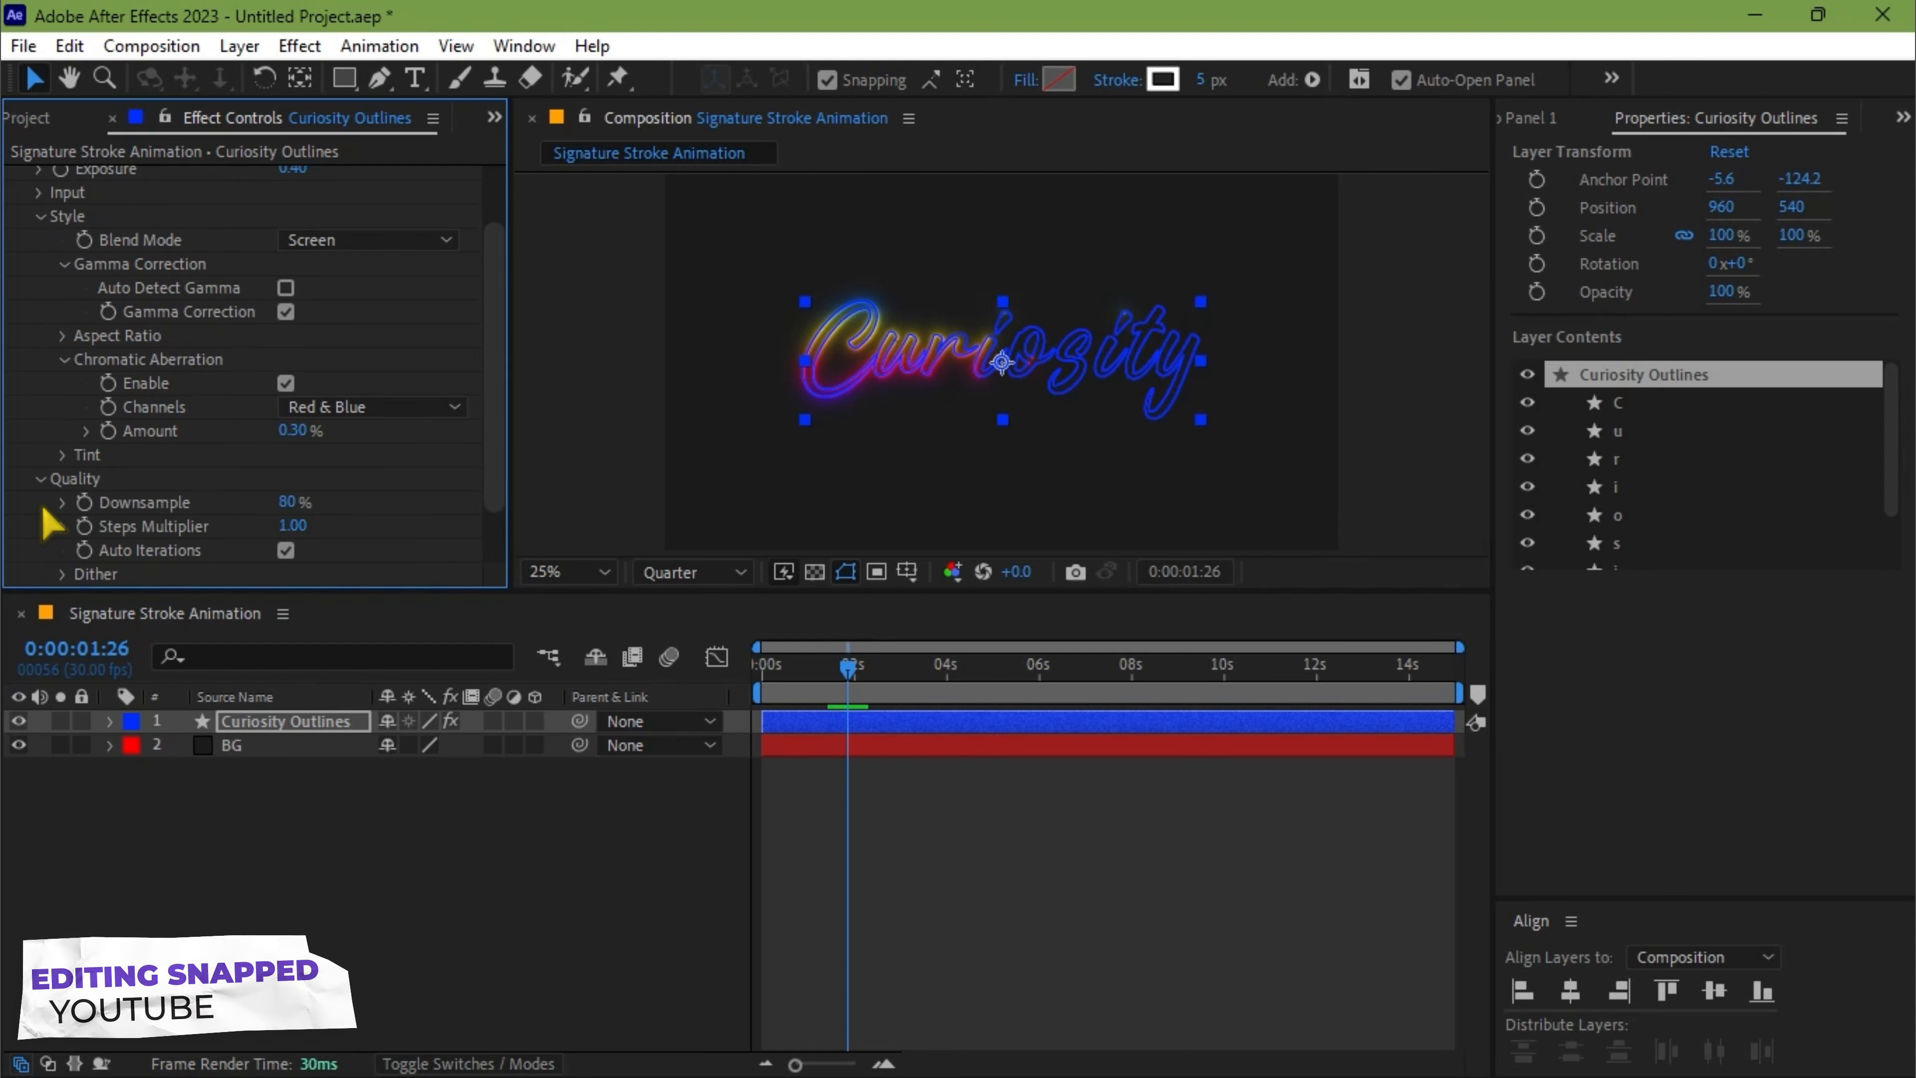
pyautogui.click(291, 503)
pyautogui.write('100')
pyautogui.press('Return')
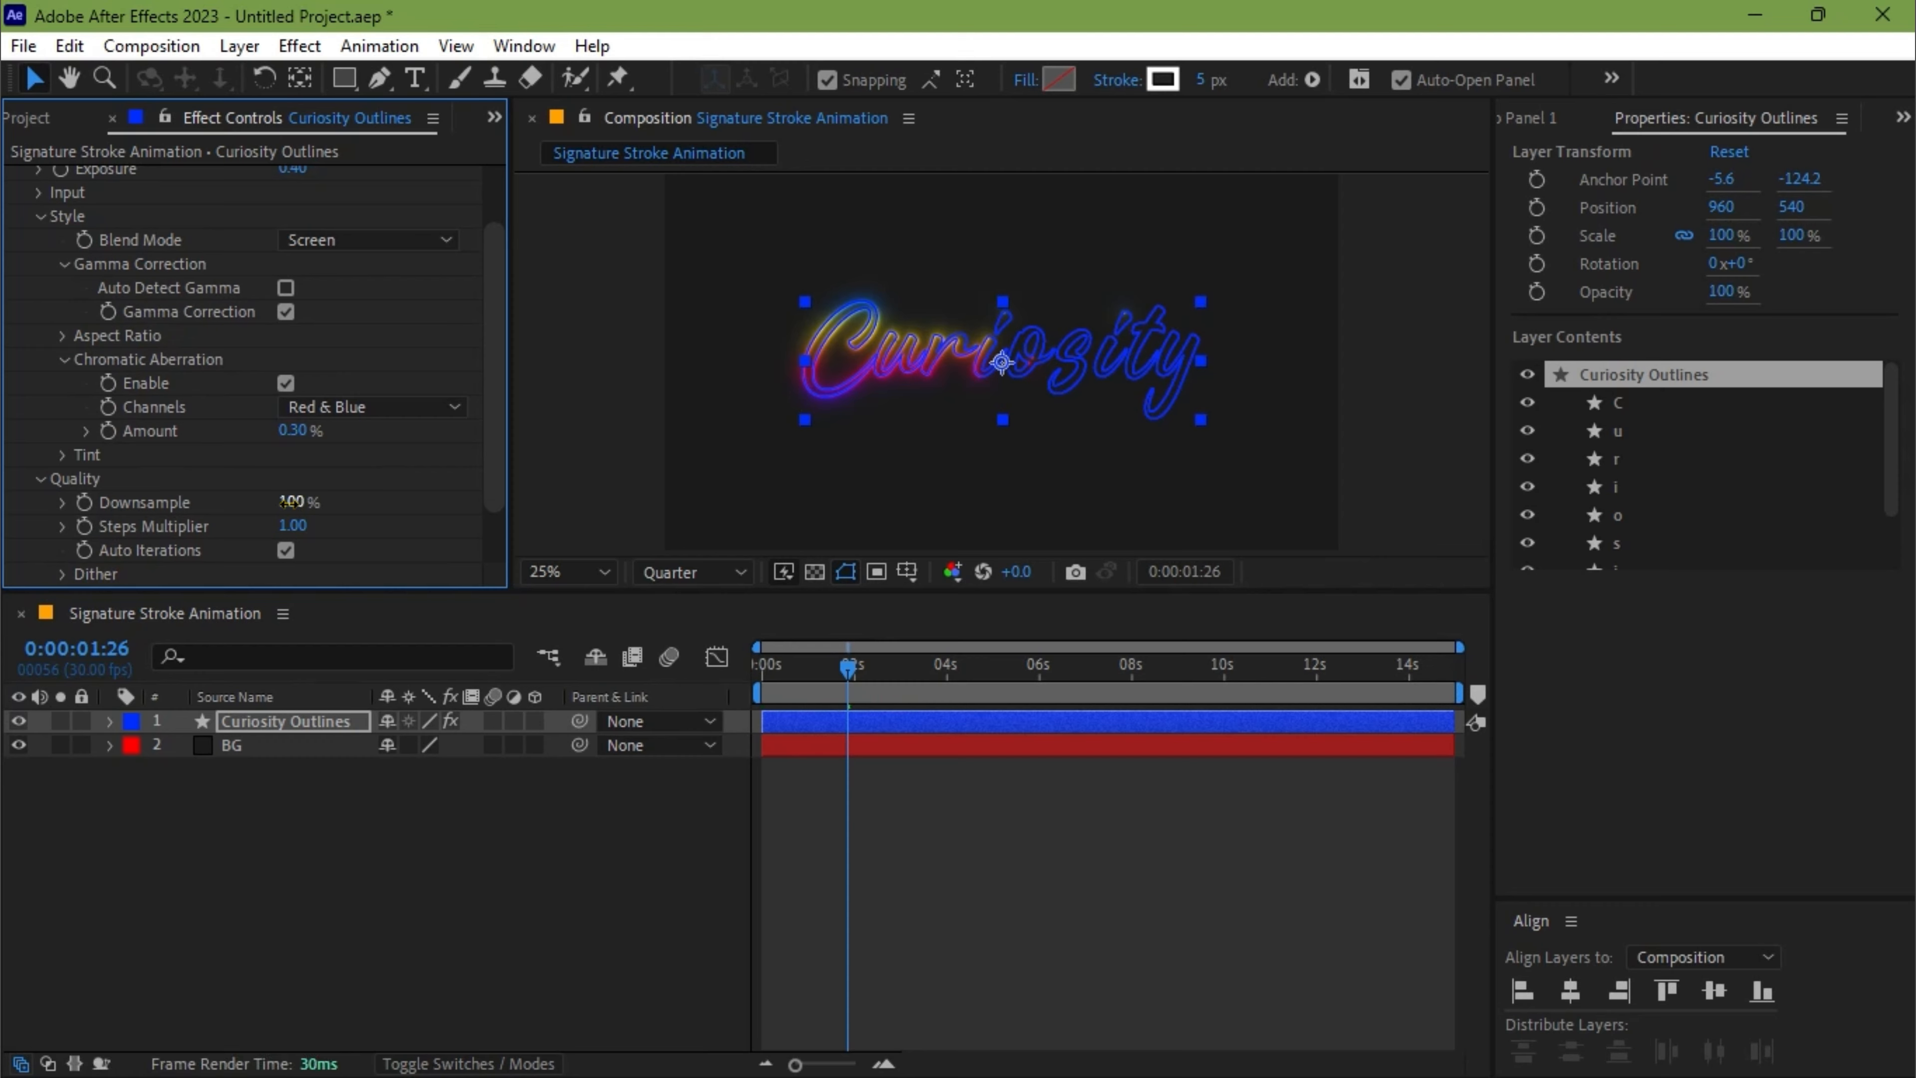
# Return the playhead to the composition's start and add a new adjustment layer above the Curiosity Outlines layer
pyautogui.moveTo(849, 668); pyautogui.dragTo(755, 672)
pyautogui.click(339, 812)
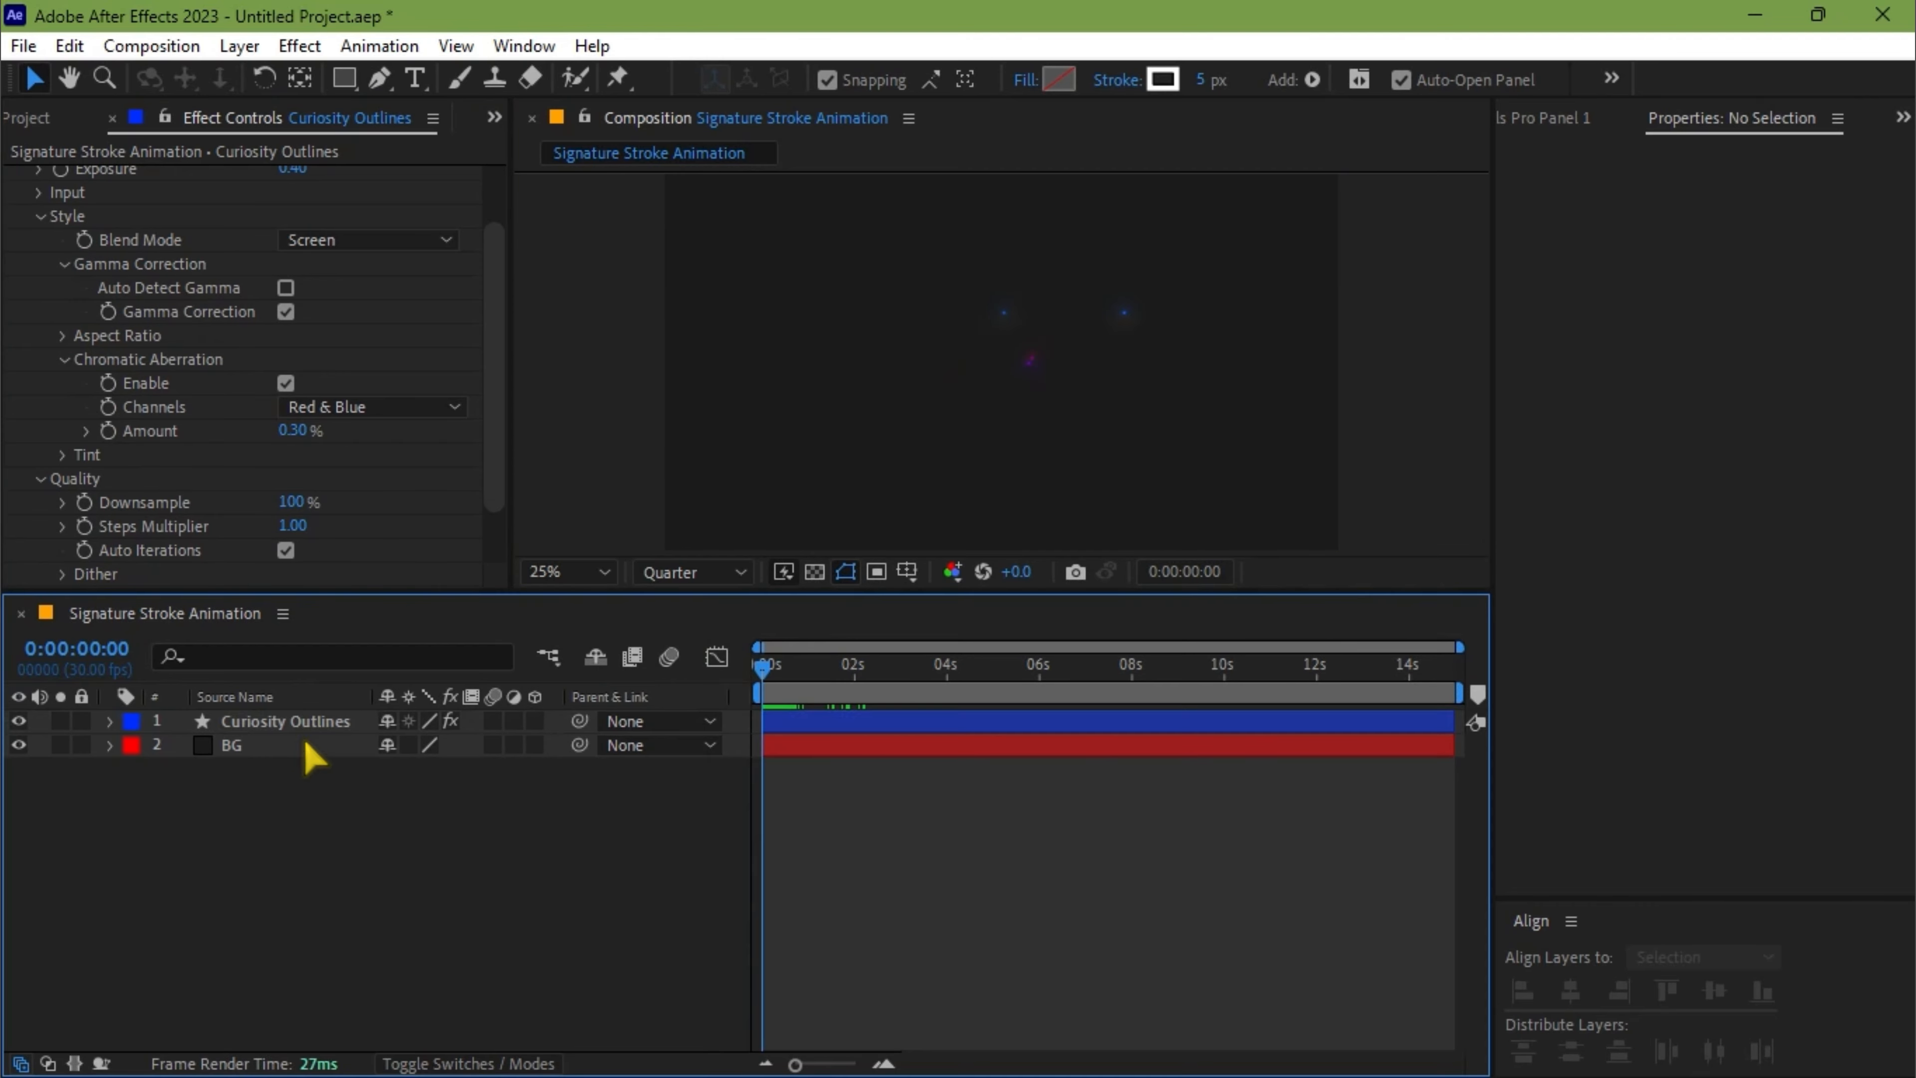
pyautogui.click(239, 45)
pyautogui.moveTo(364, 78)
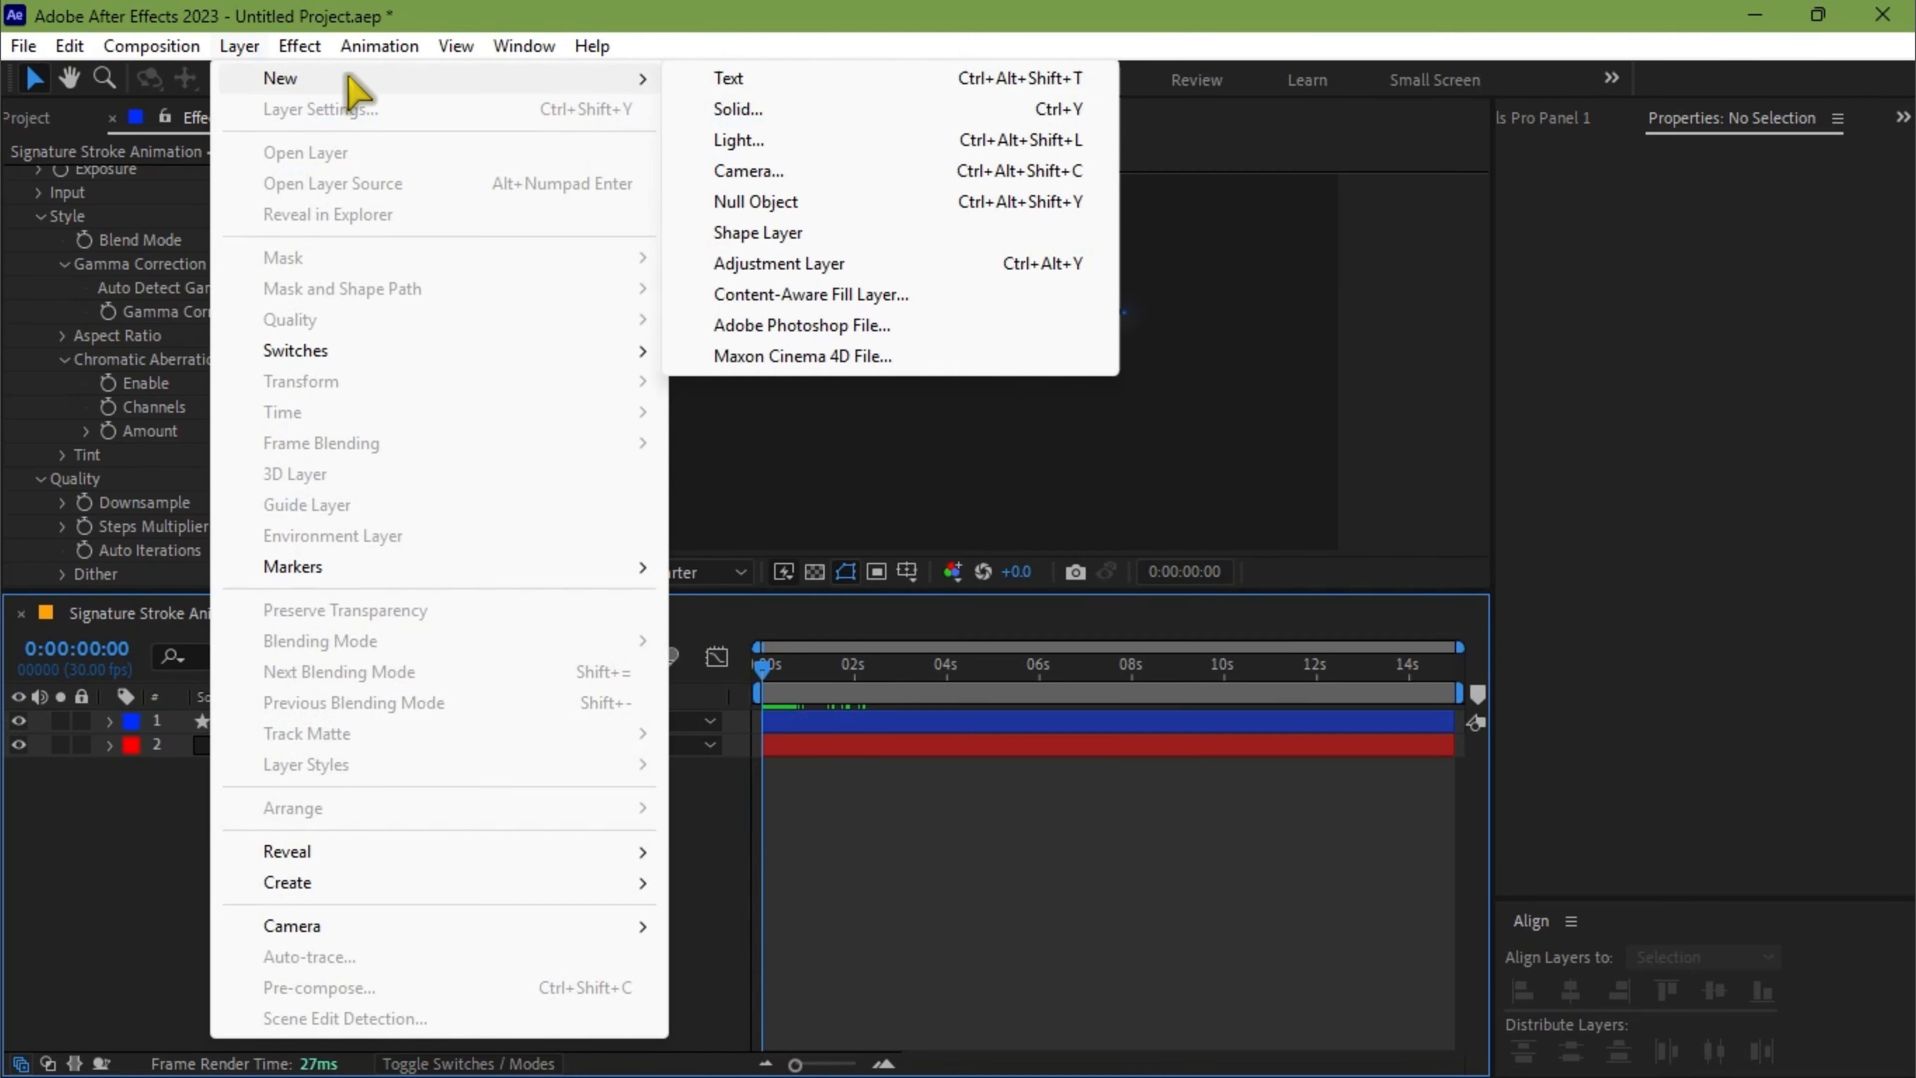
pyautogui.click(770, 263)
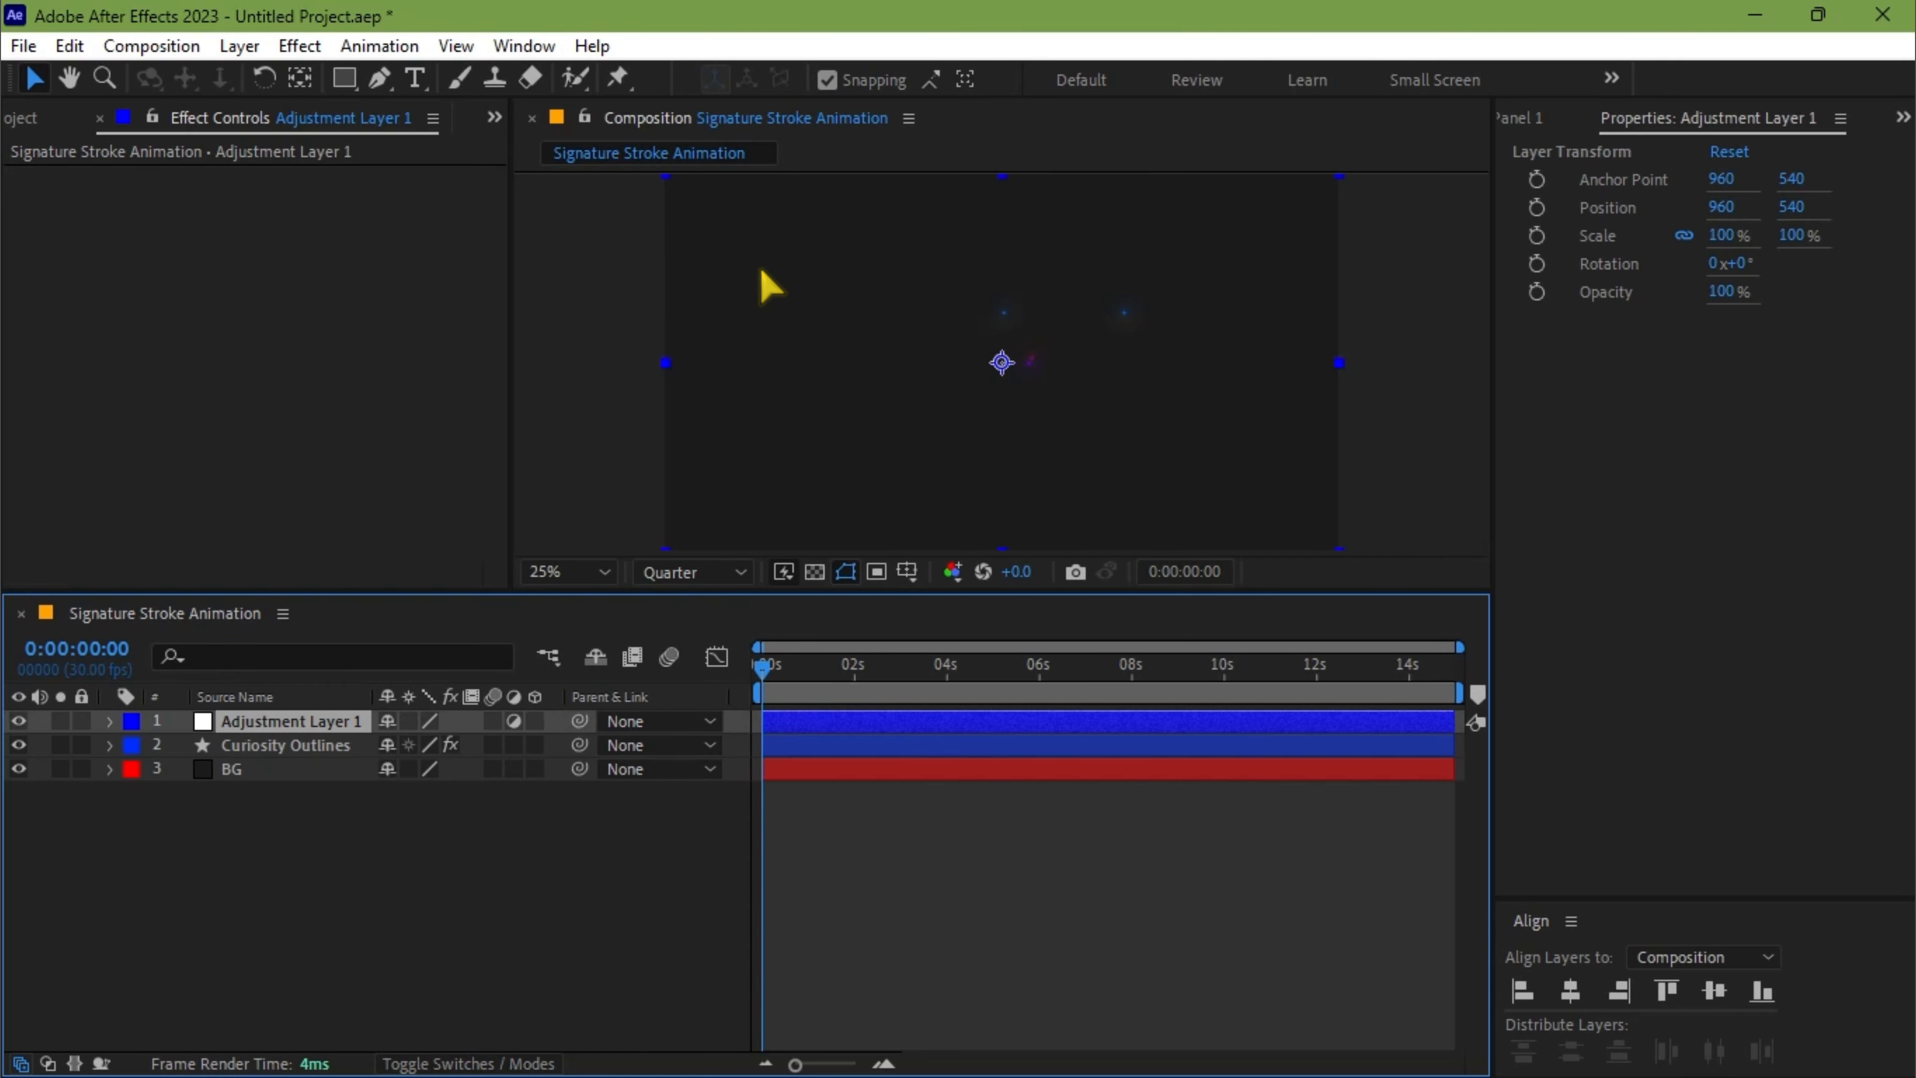
# Apply the Add Grain effect to the adjustment layer and set its viewing mode to Final Output
pyautogui.hotkey('ctrl', 'space')
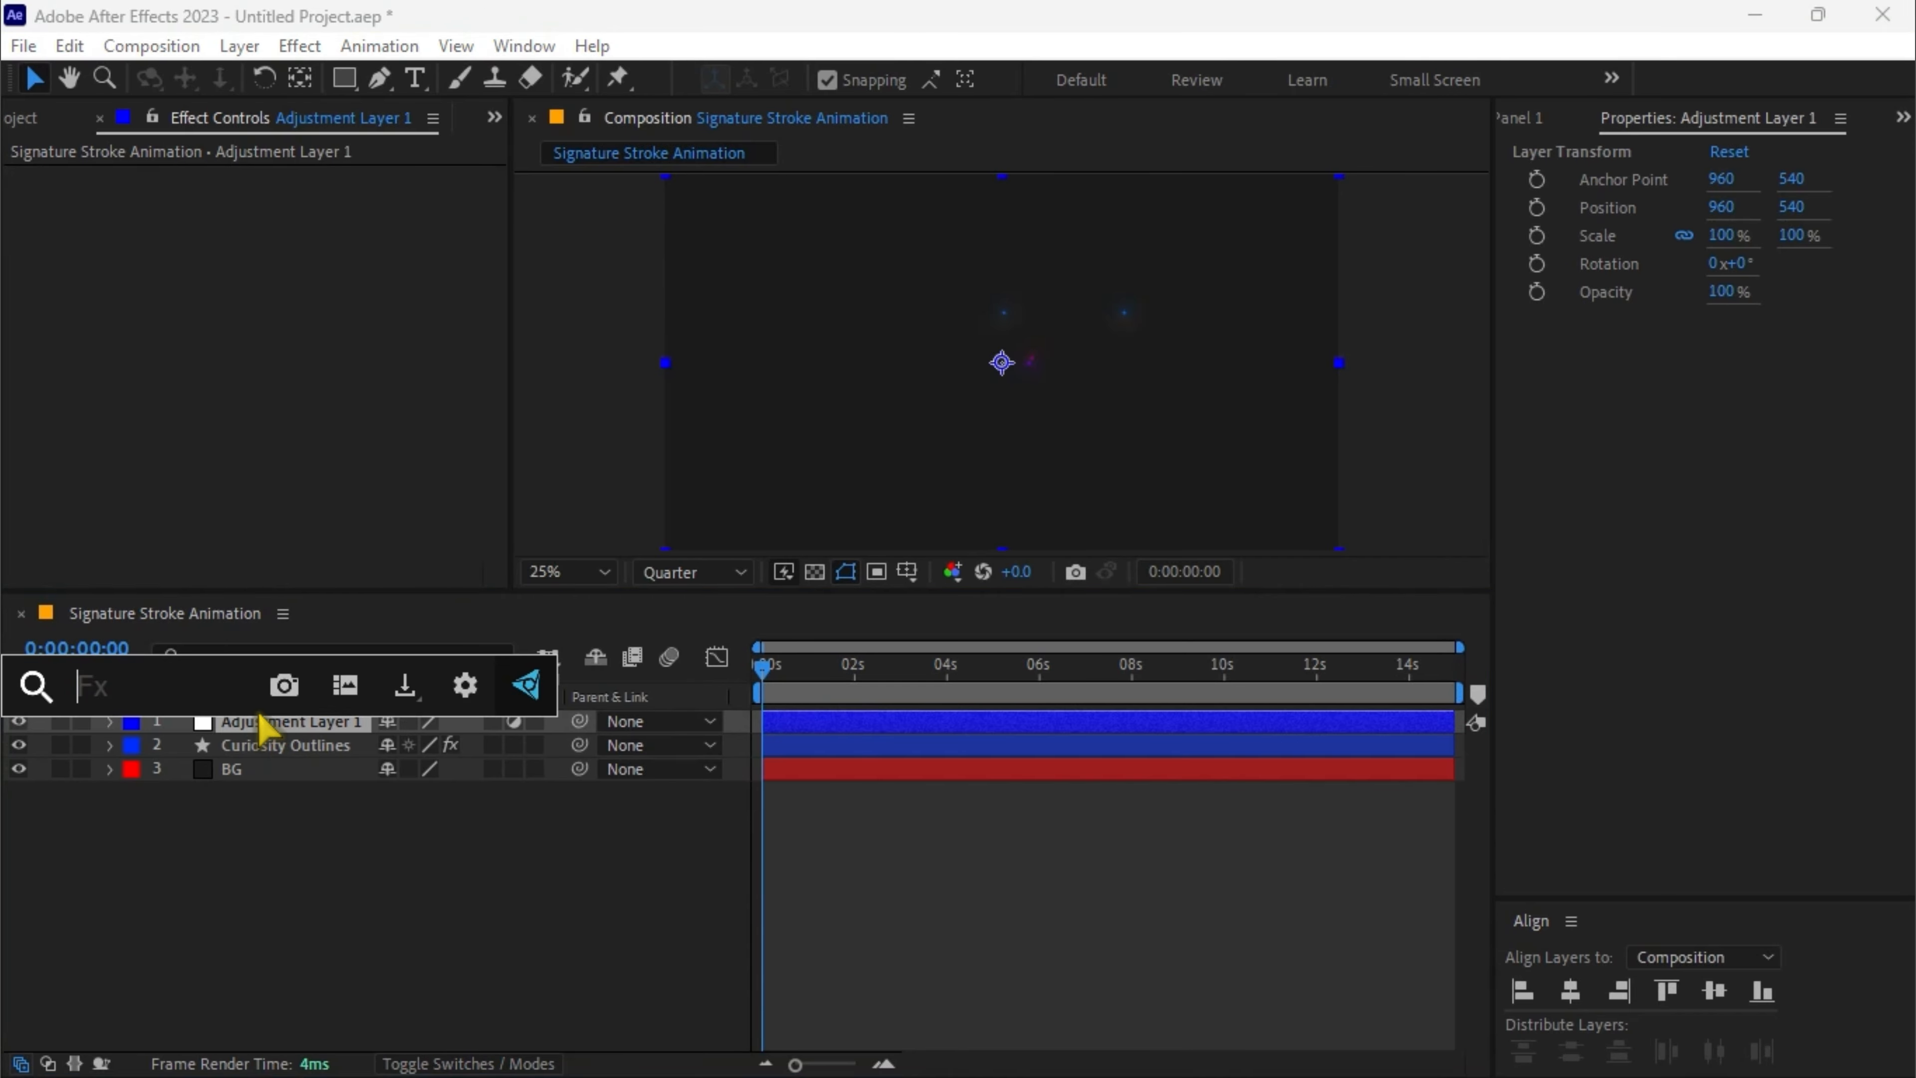
pyautogui.write('add grain')
pyautogui.press('Return')
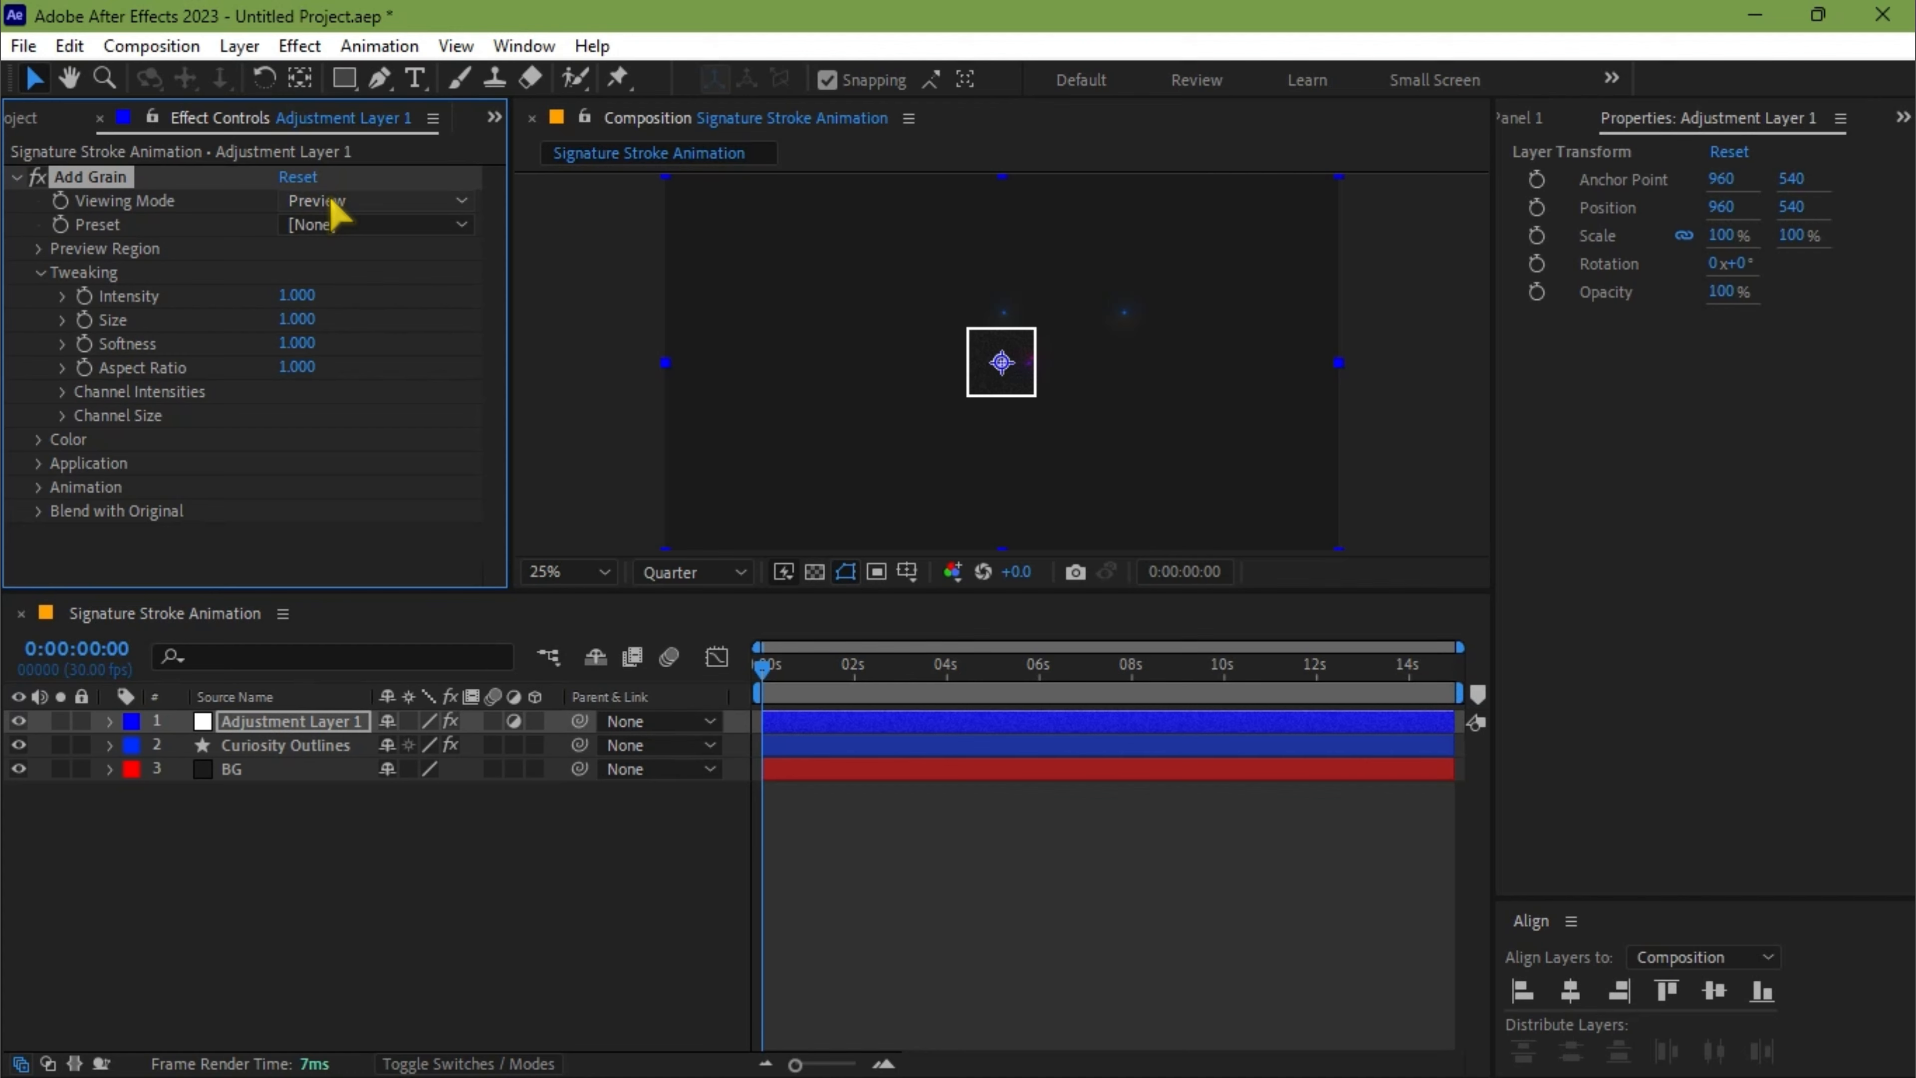
pyautogui.click(330, 199)
pyautogui.click(362, 292)
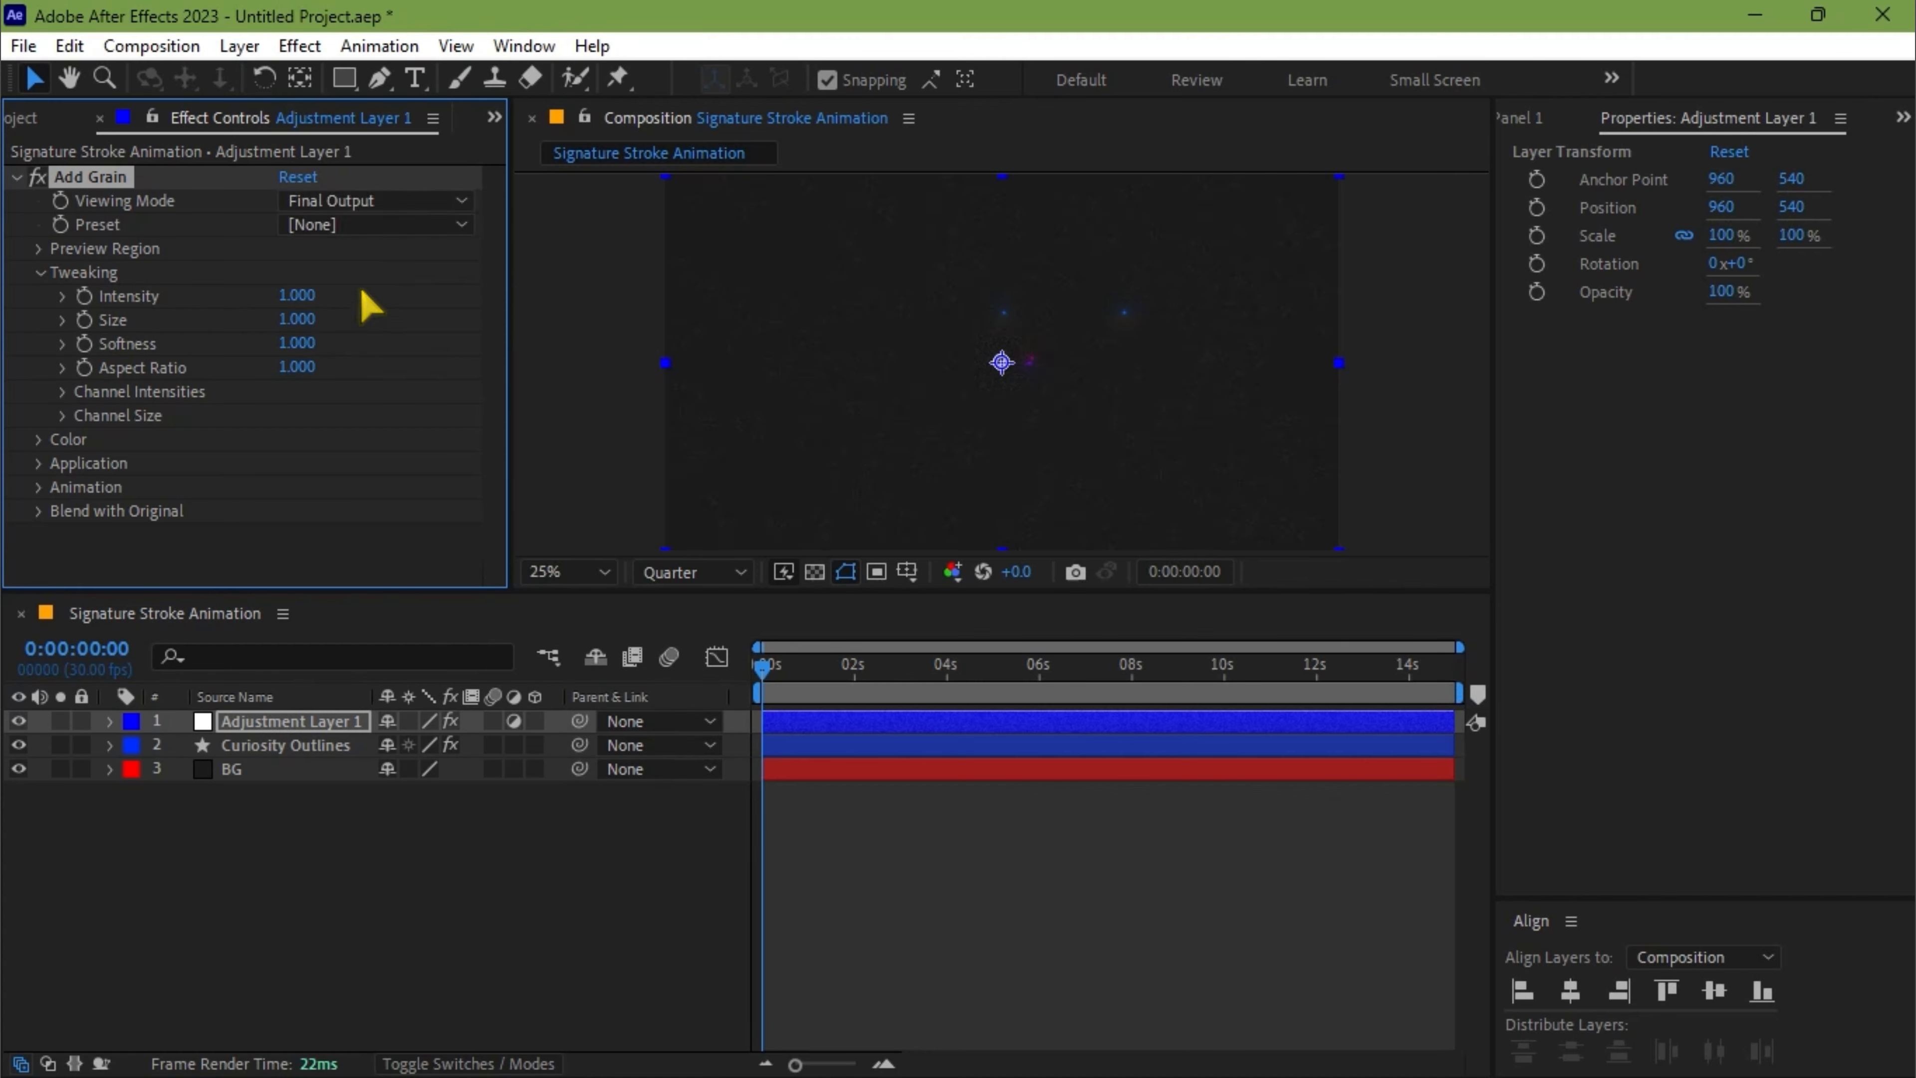
# Set the grain's intensity to 0.5 and its softness to 2
pyautogui.click(302, 296)
pyautogui.press('Return')
pyautogui.click(300, 344)
pyautogui.write('2')
pyautogui.press('Return')
# Enable Animate Smoothly in the Add Grain effect's animation settings
pyautogui.click(39, 489)
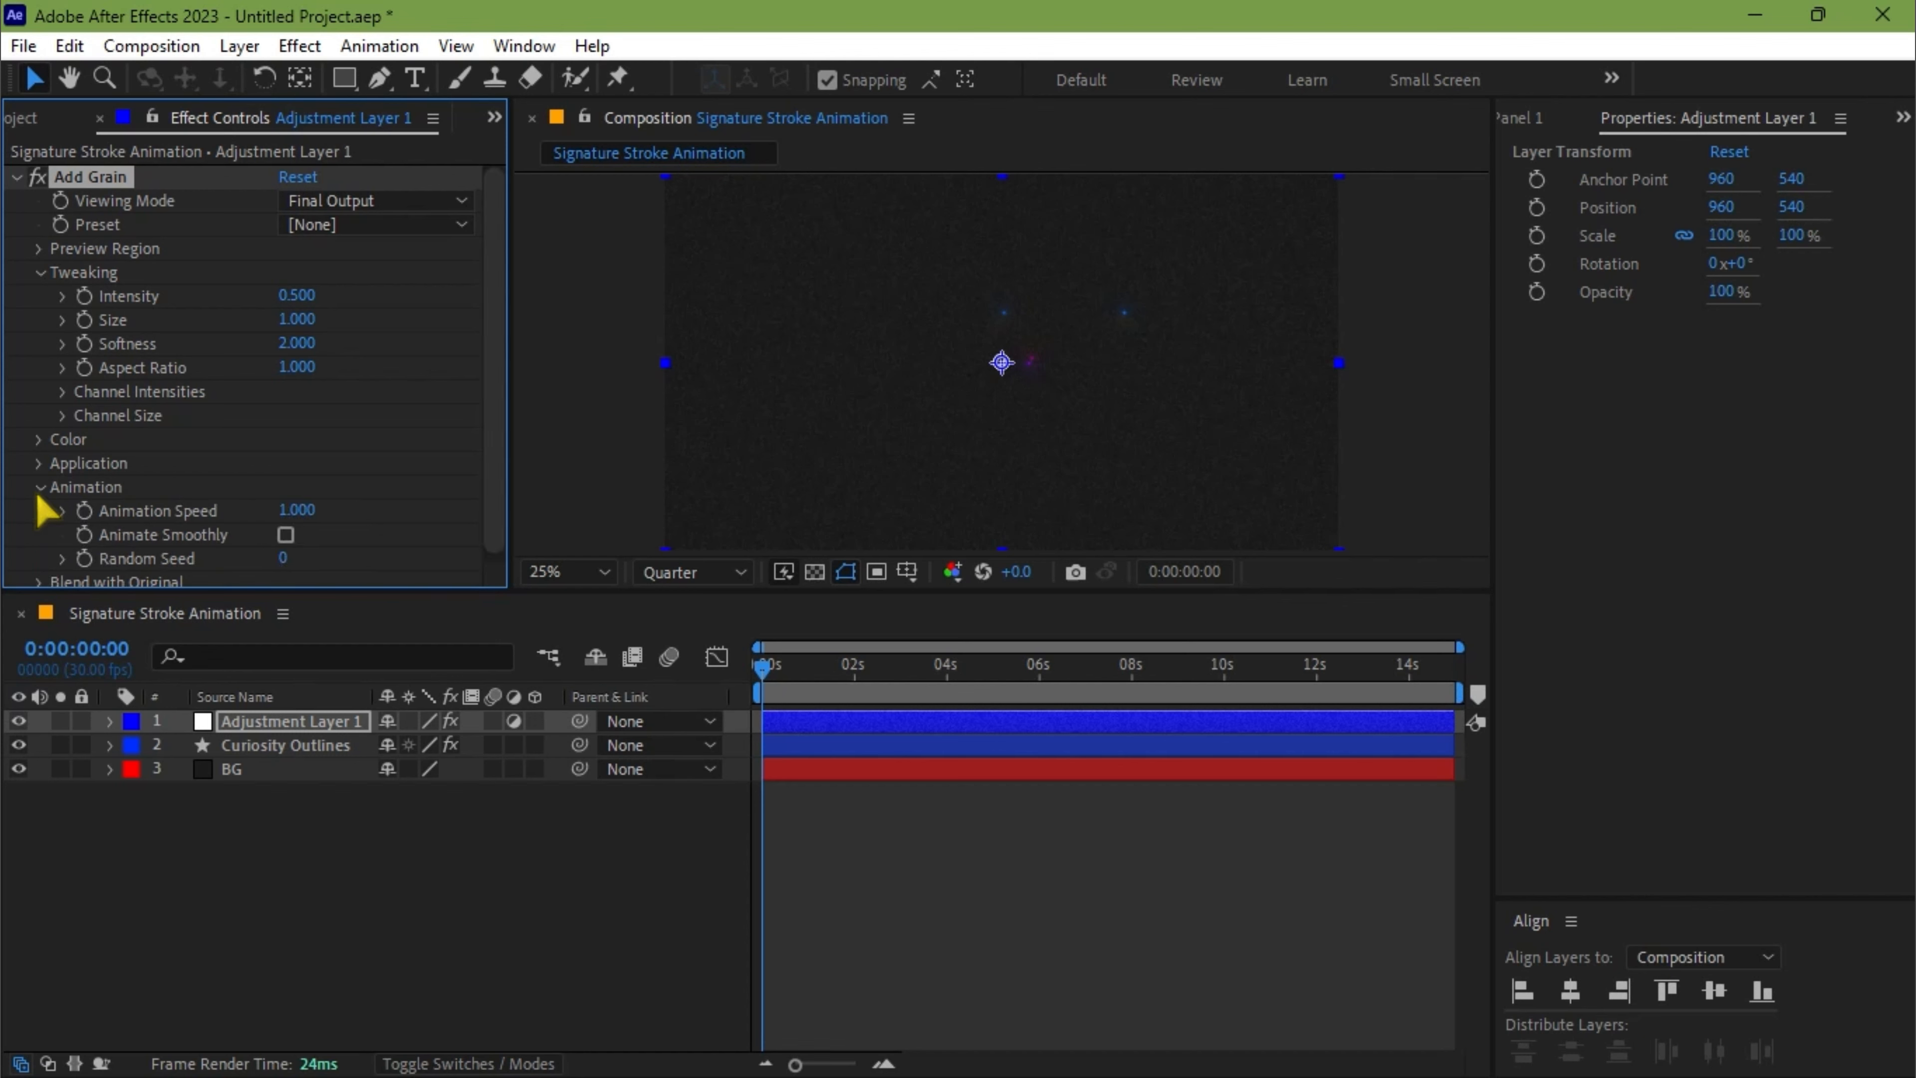
pyautogui.scroll(-1, 141, 505)
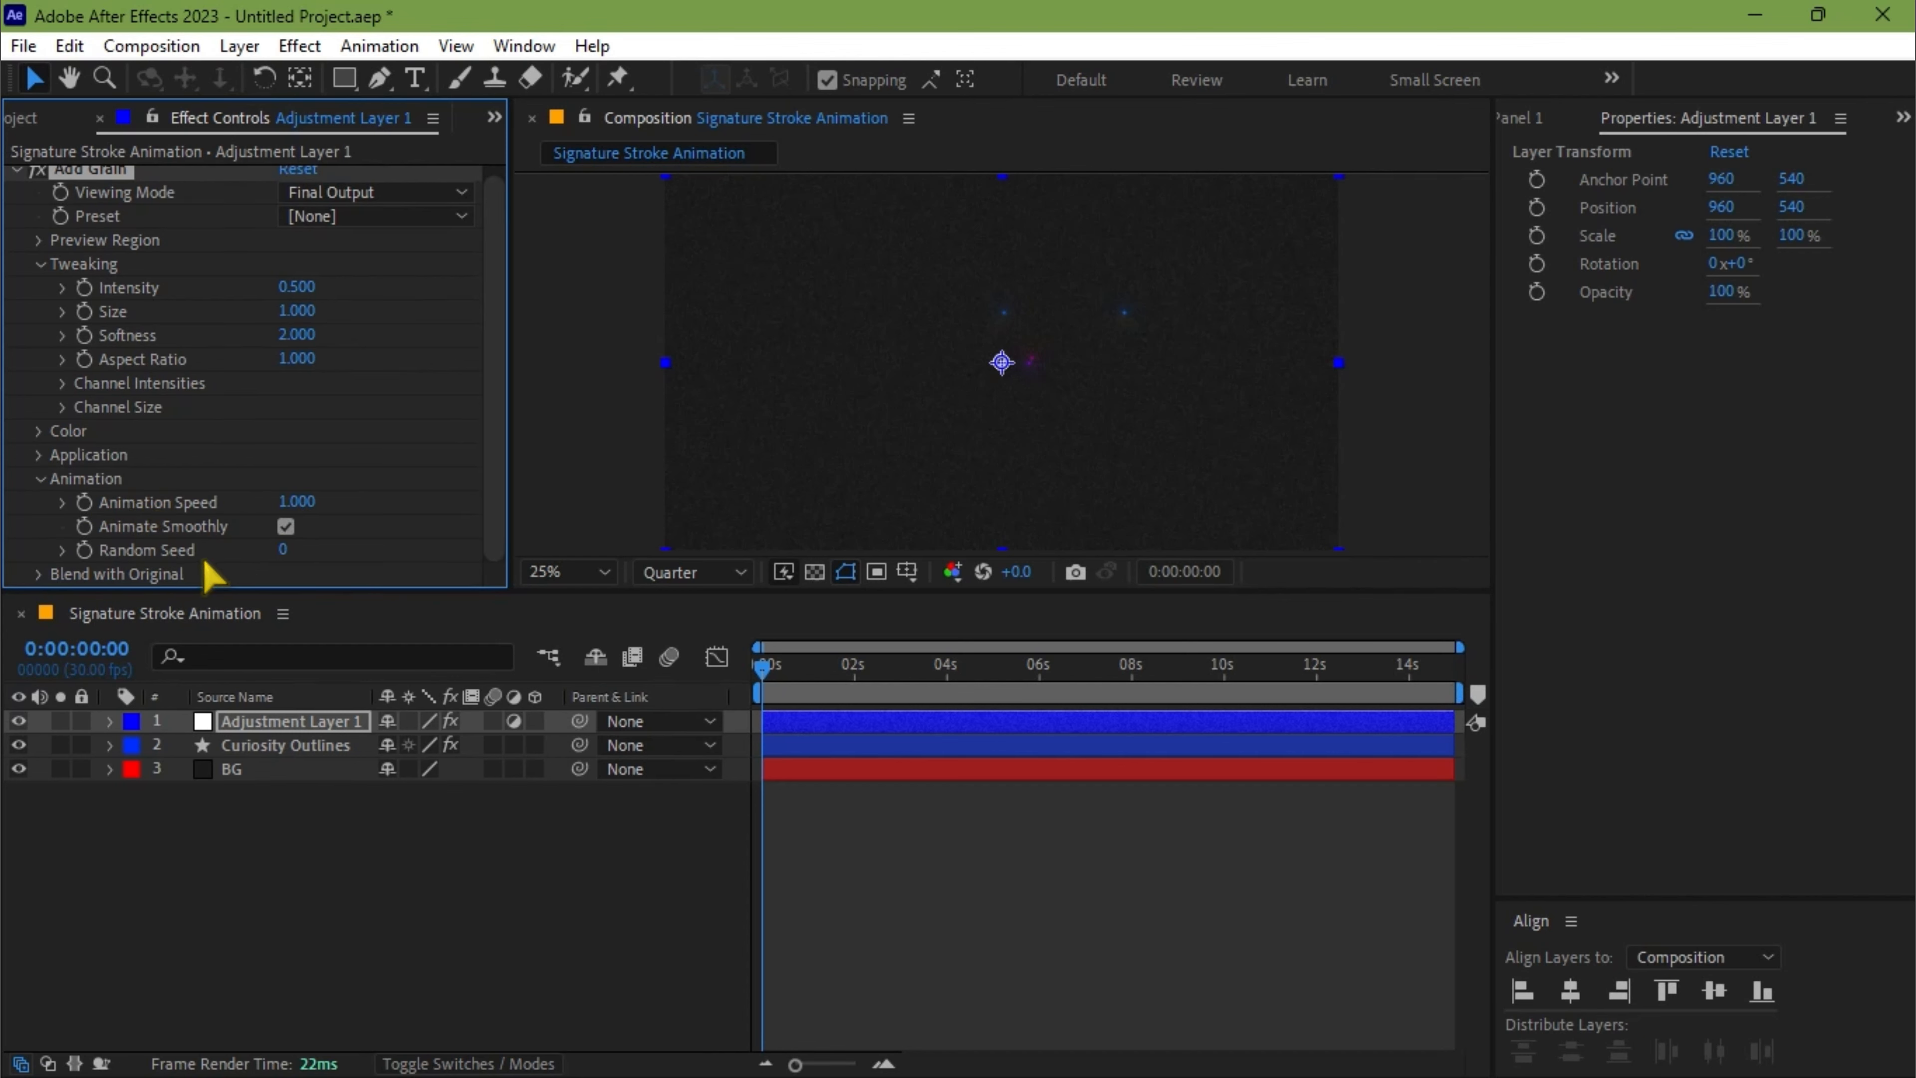
pyautogui.click(881, 691)
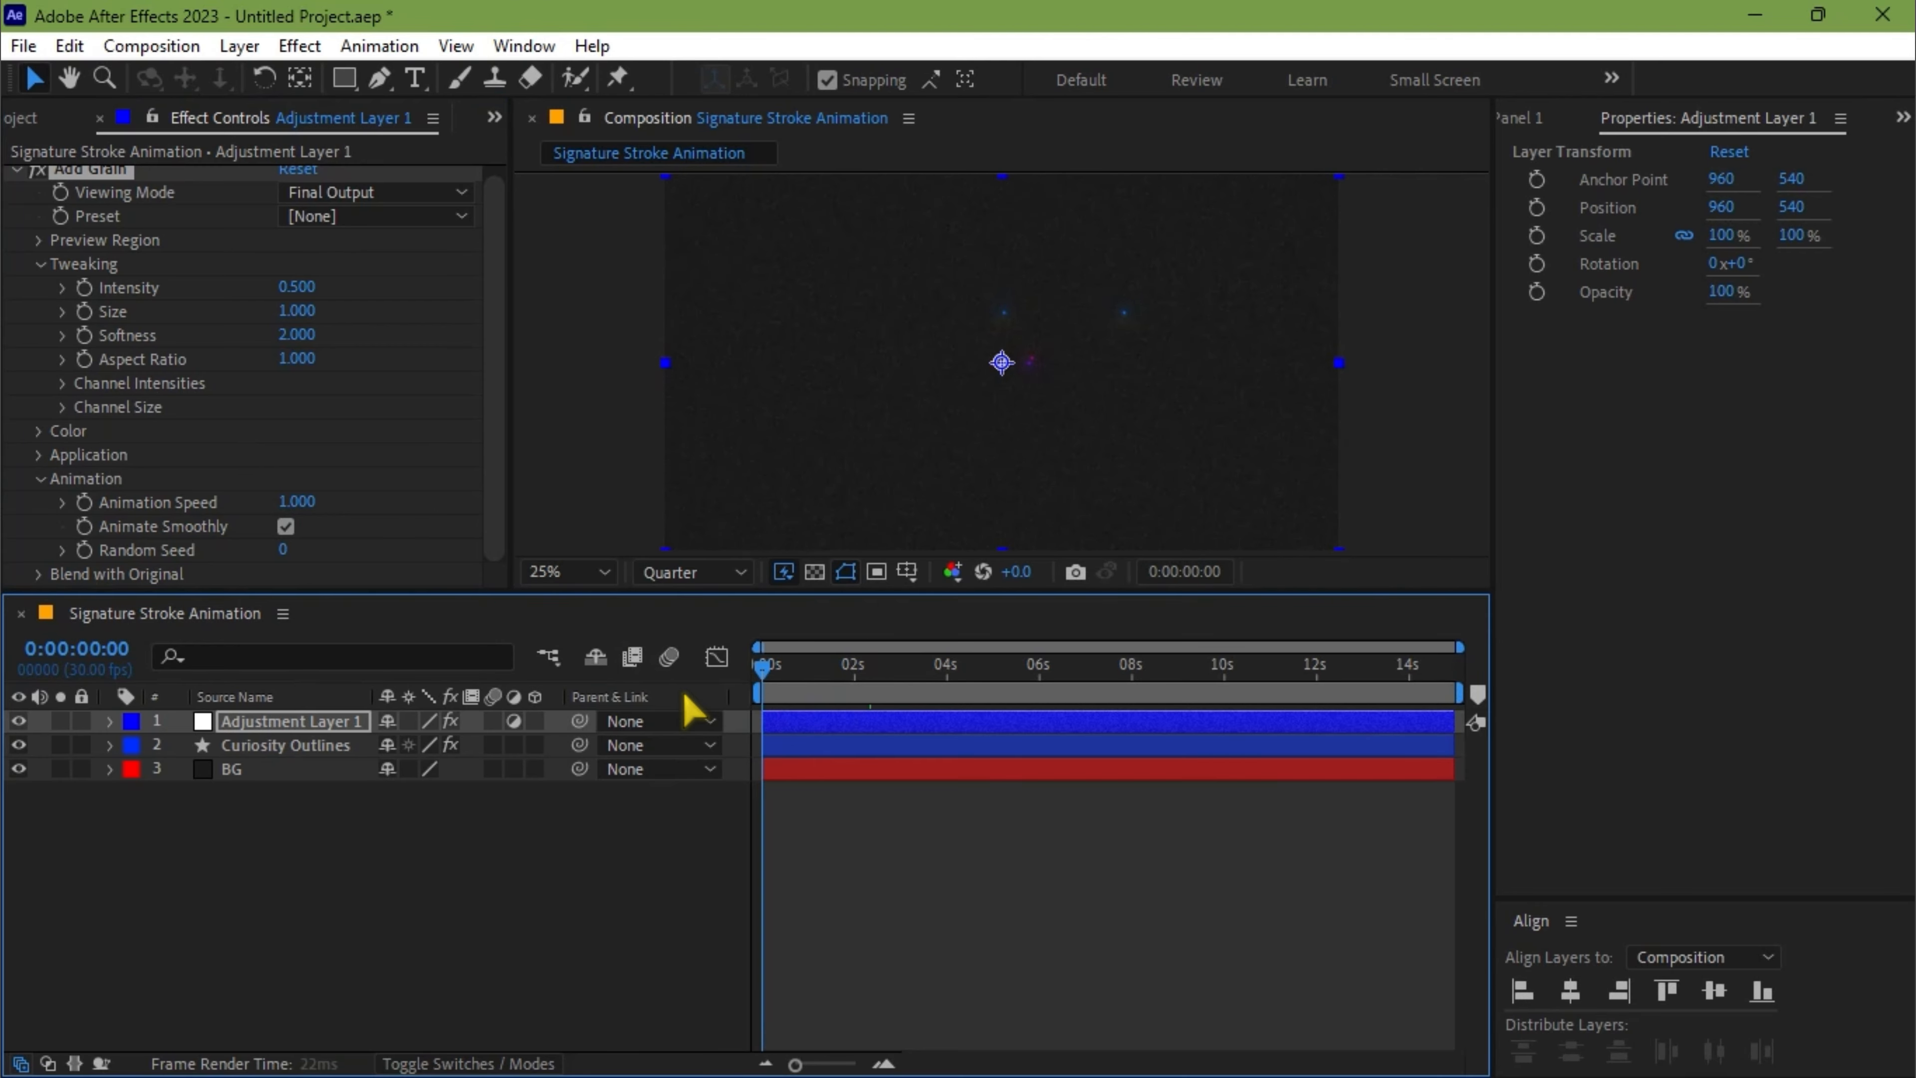